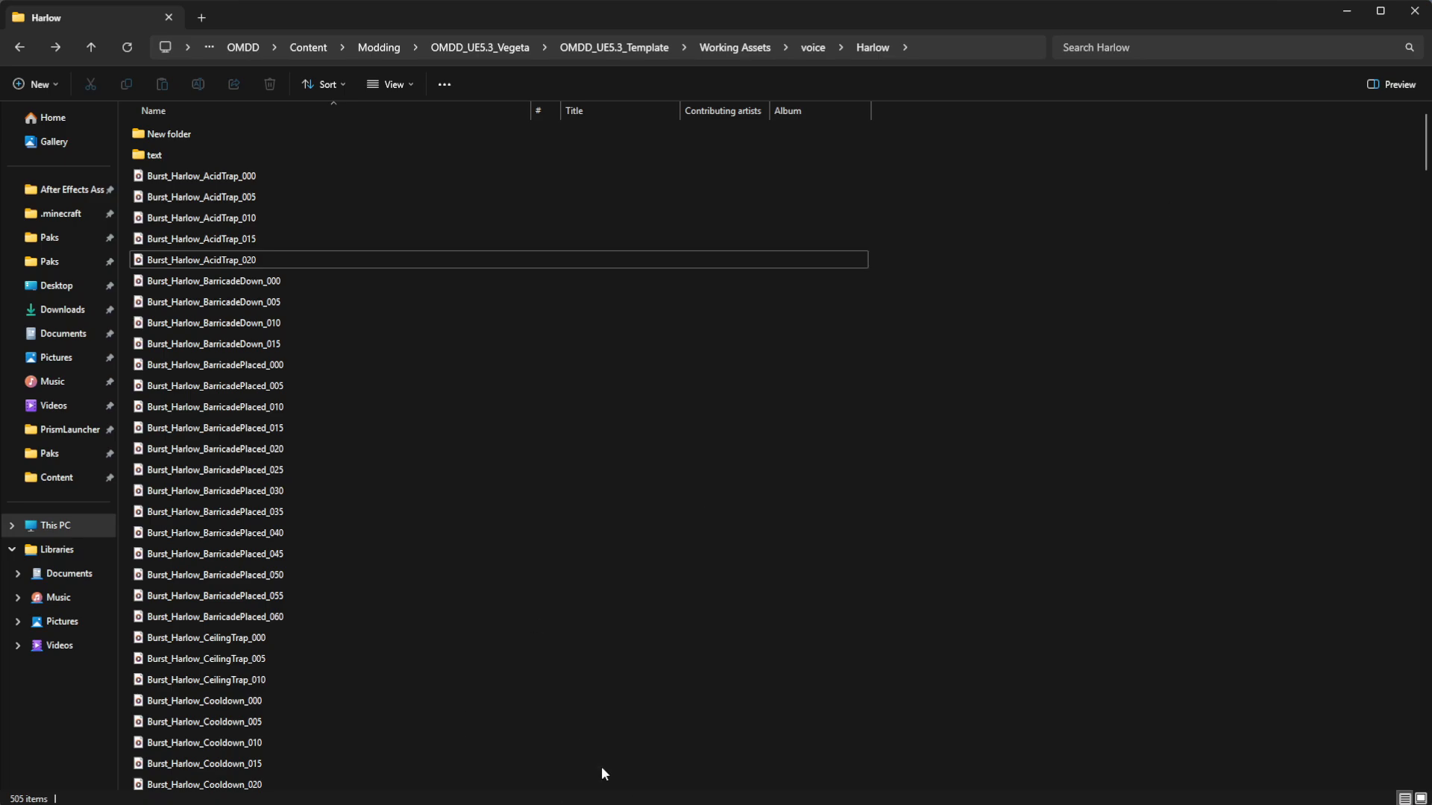
# - Play Burst_Harlow_AcidTrap_005 from the Harlow folder, and play the same-named clip in New folder for comparison
pyautogui.doubleClick(186, 196)
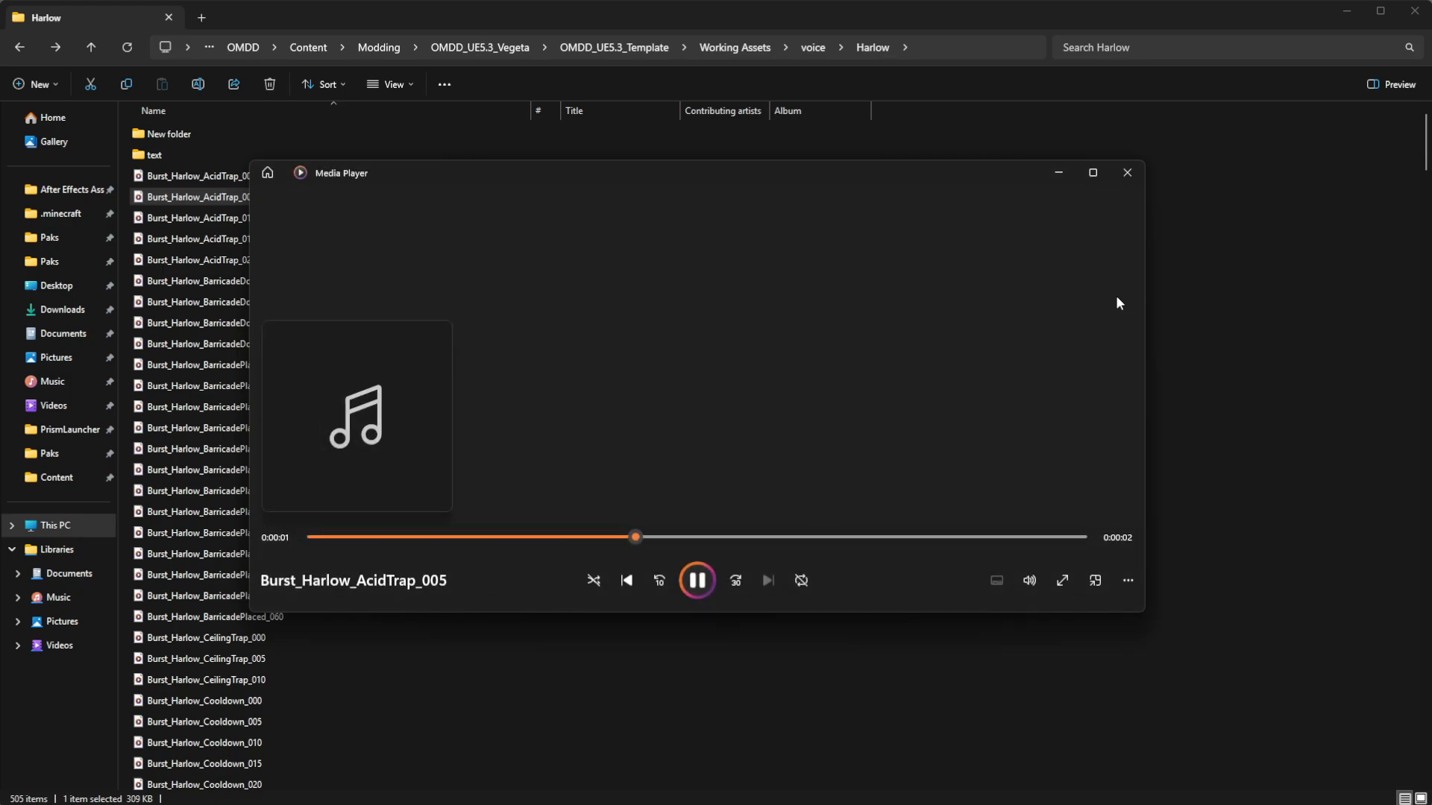
pyautogui.click(1128, 176)
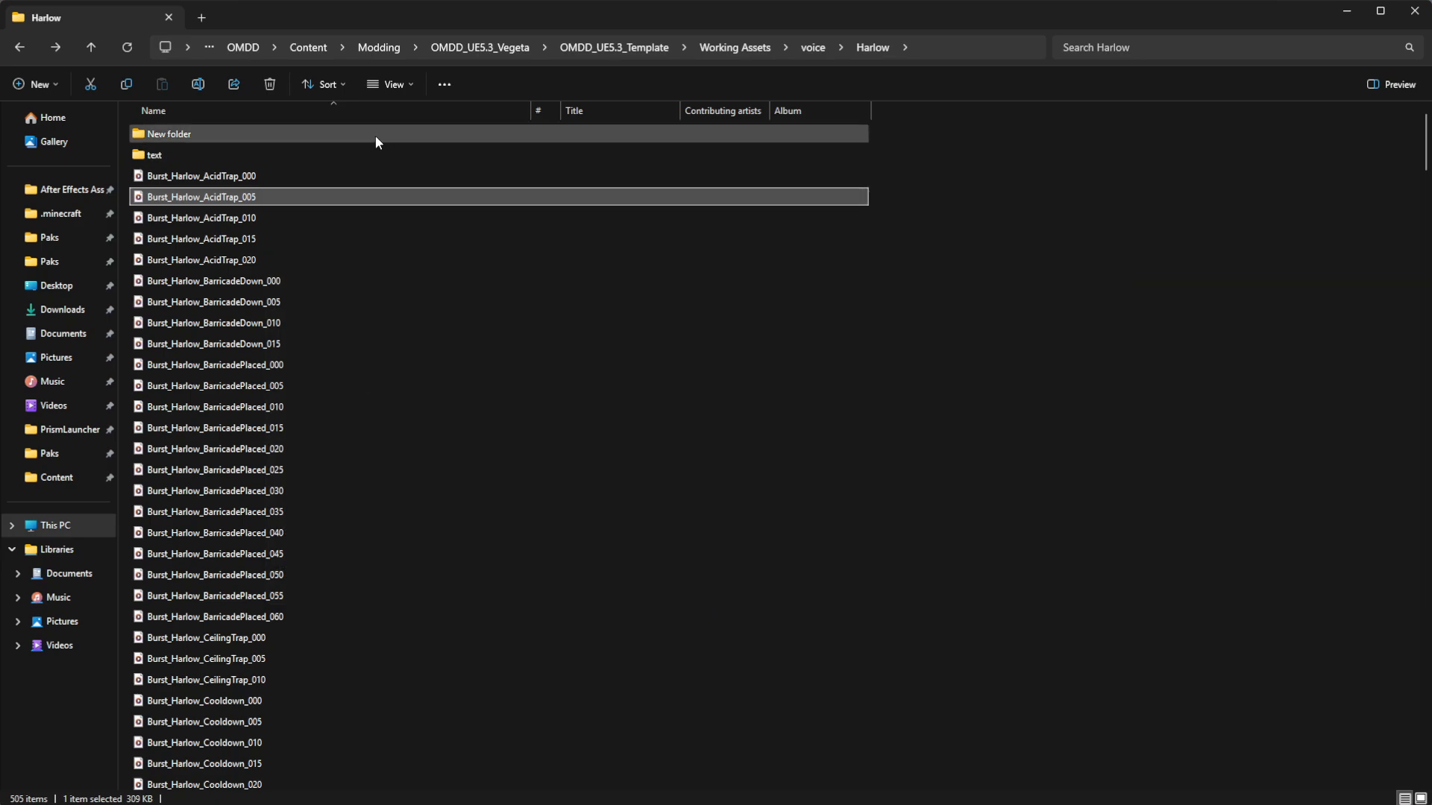
pyautogui.doubleClick(272, 134)
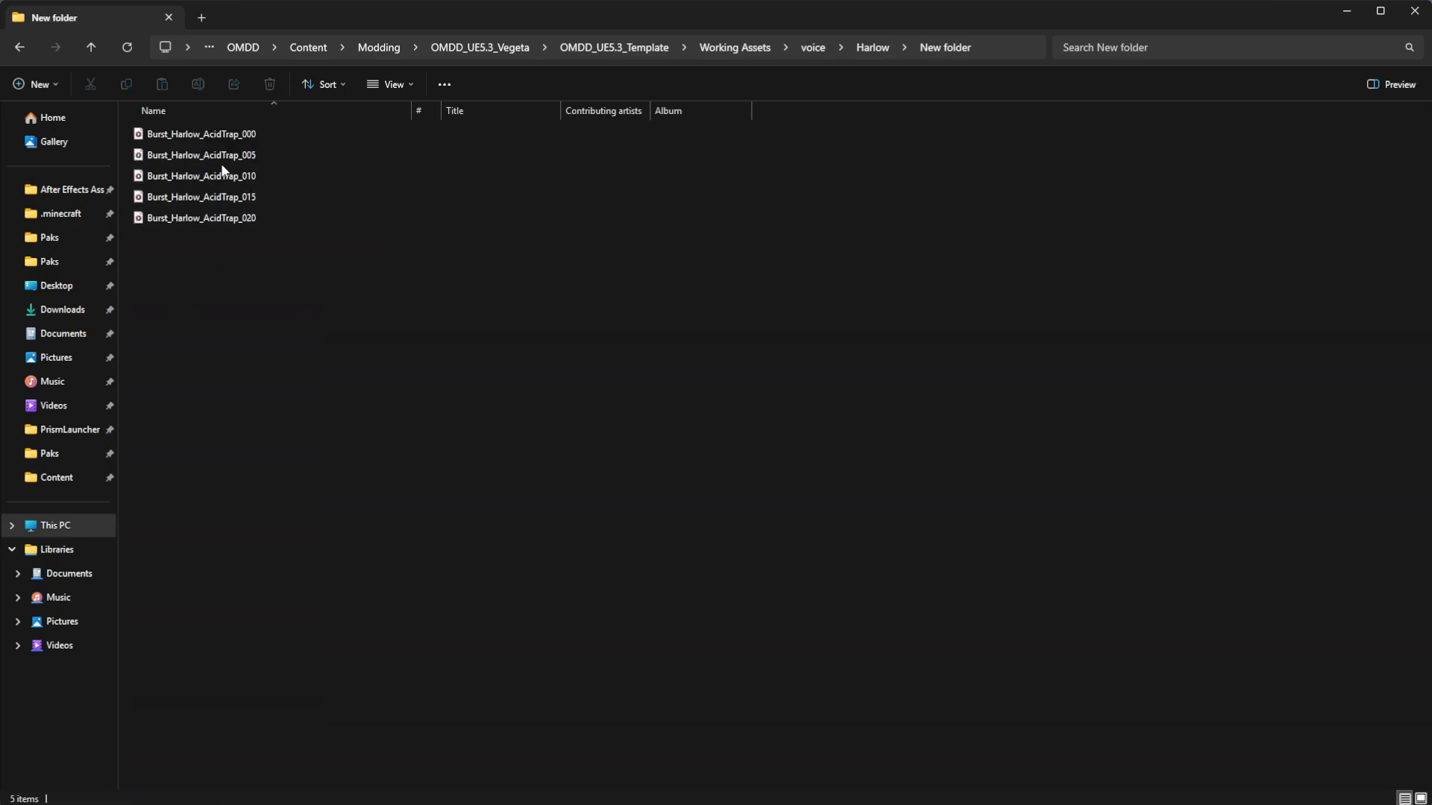
pyautogui.doubleClick(222, 156)
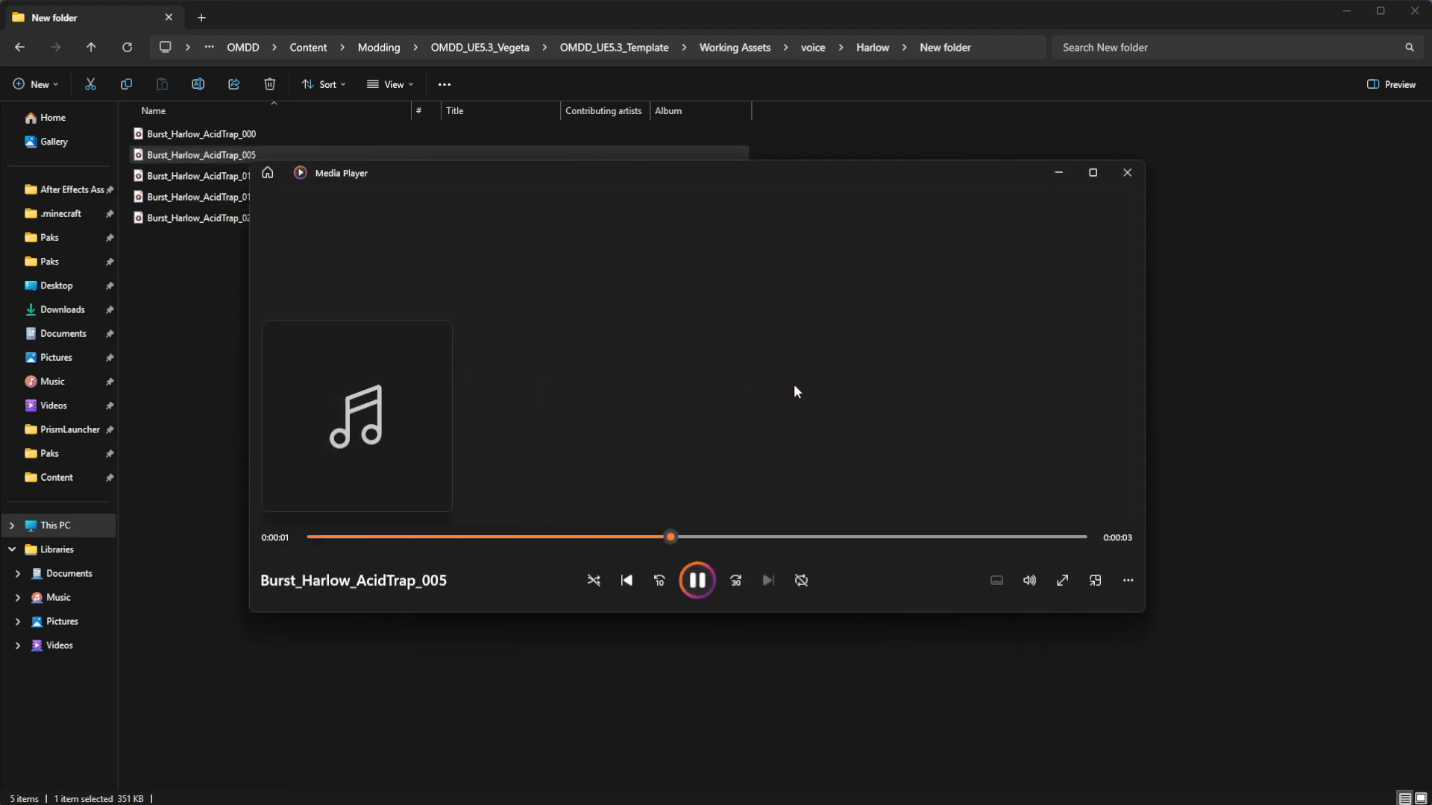
pyautogui.click(1127, 173)
# - Play the Burst_Harlow_AcidTrap_015 clip from New folder and return to the parent Harlow folder
pyautogui.doubleClick(224, 197)
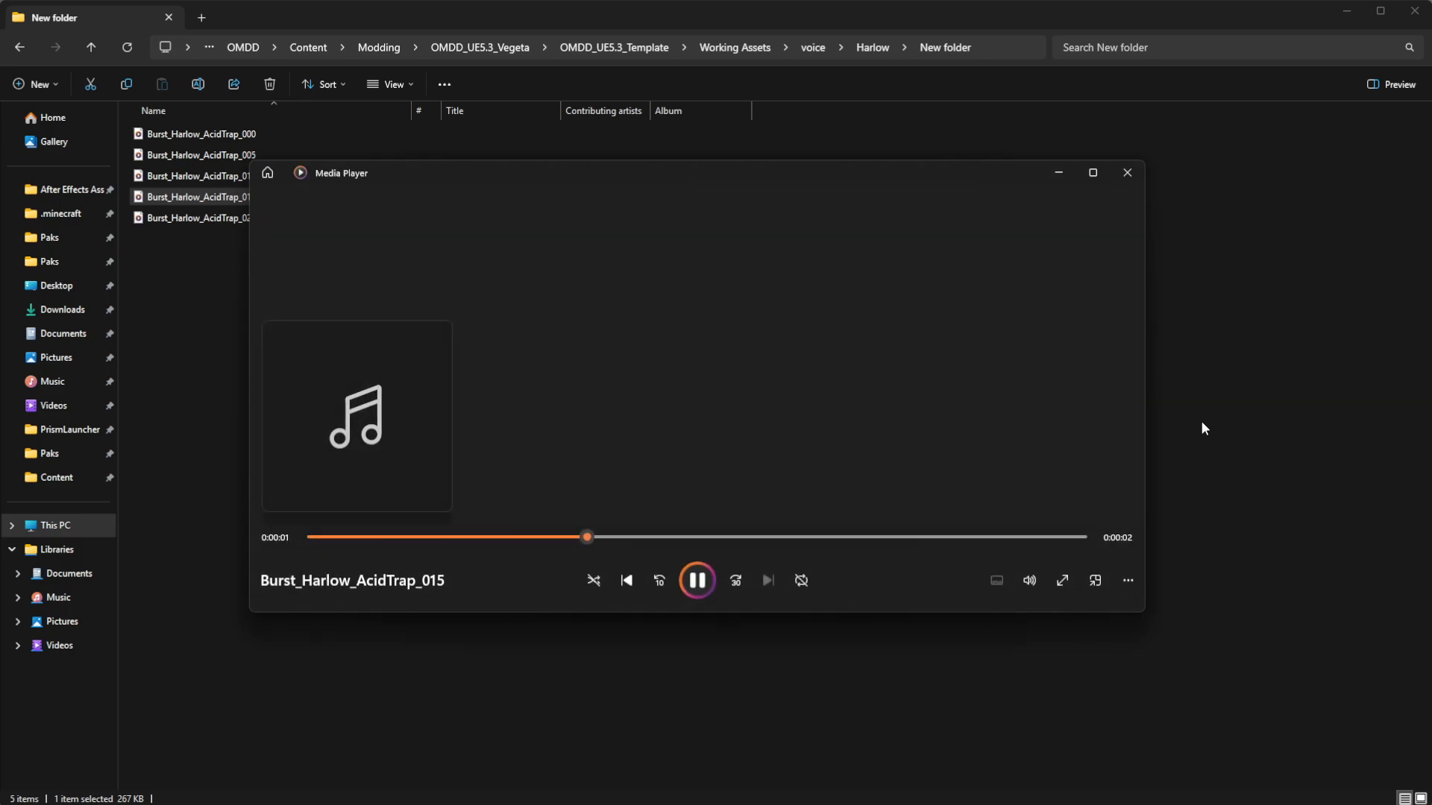
pyautogui.click(1126, 174)
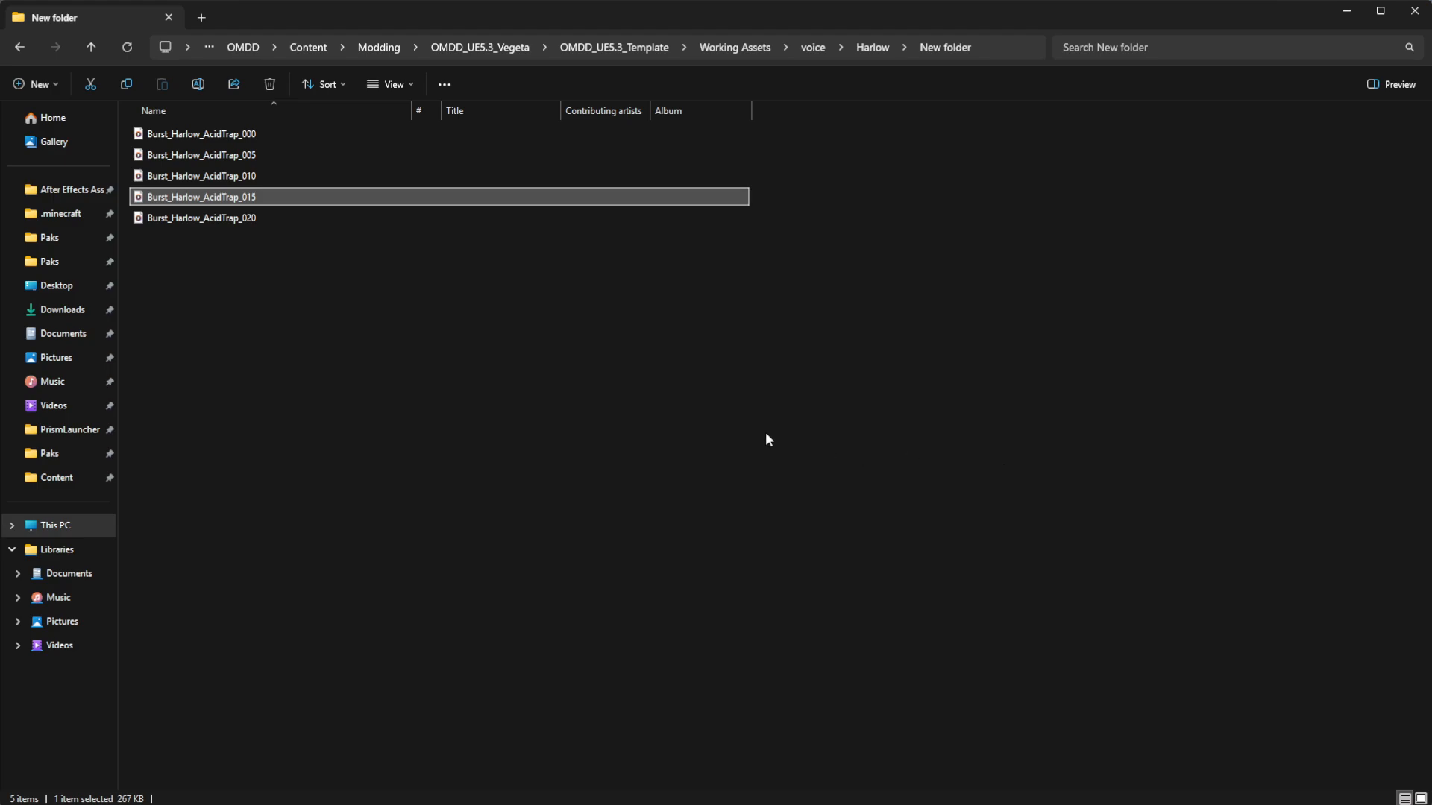
pyautogui.hotkey('alt', 'Left')
pyautogui.hotkey('alt', 'Right')
pyautogui.hotkey('alt', 'Left')
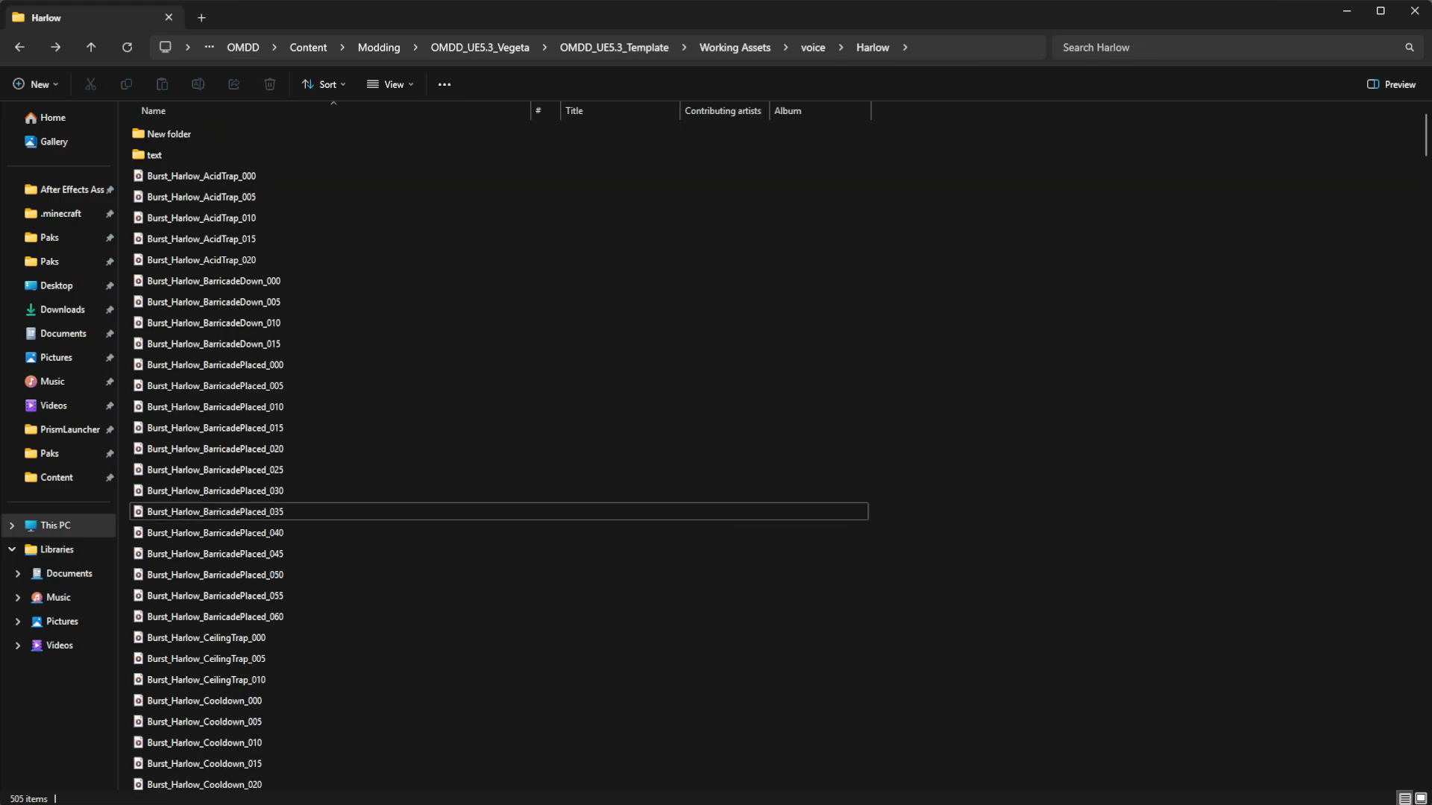
# - Switch to the Whisper-WebUI window, move it fully into view to examine its file transcription options, and minimize it
pyautogui.hotkey('alt', 'Tab')
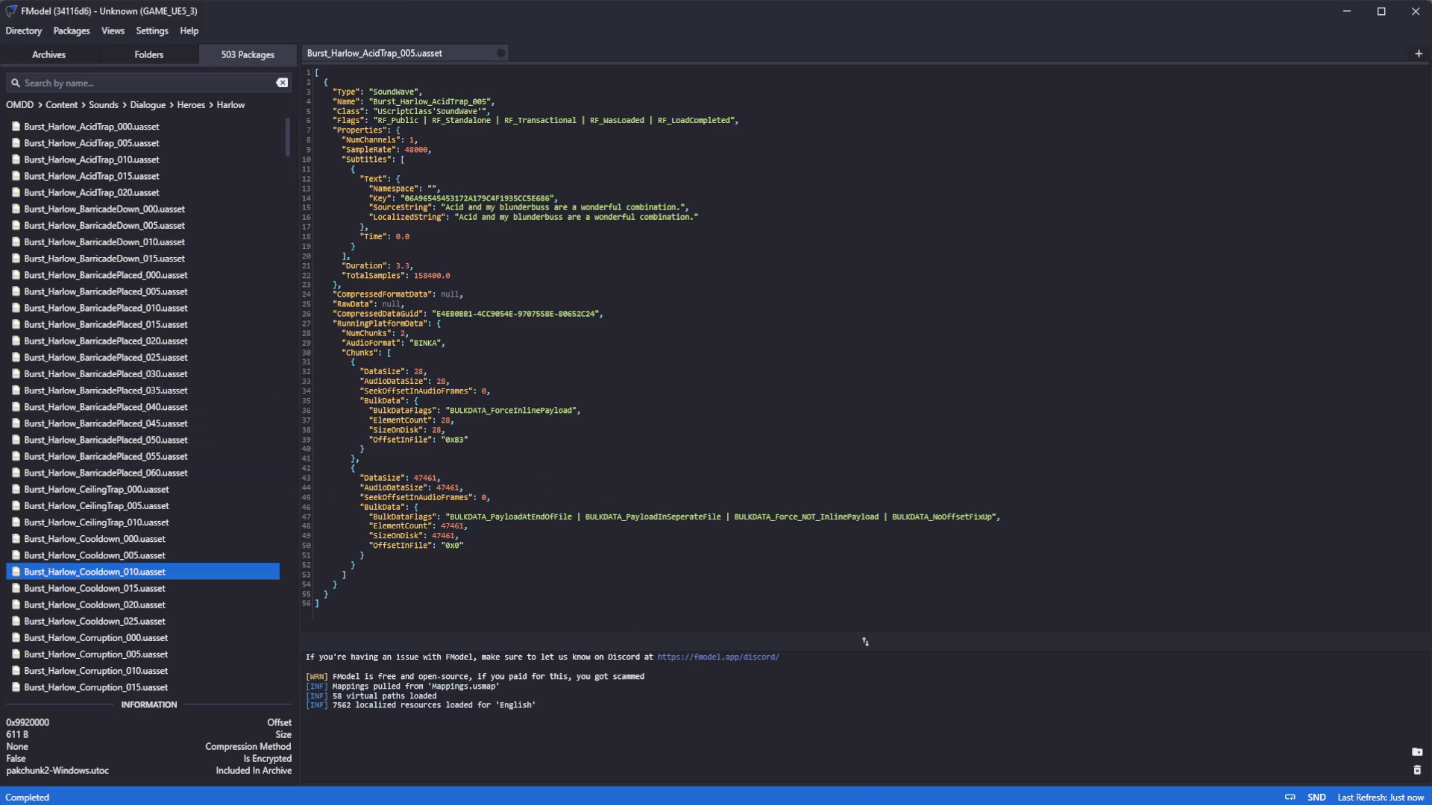
pyautogui.hotkey('alt', 'Tab')
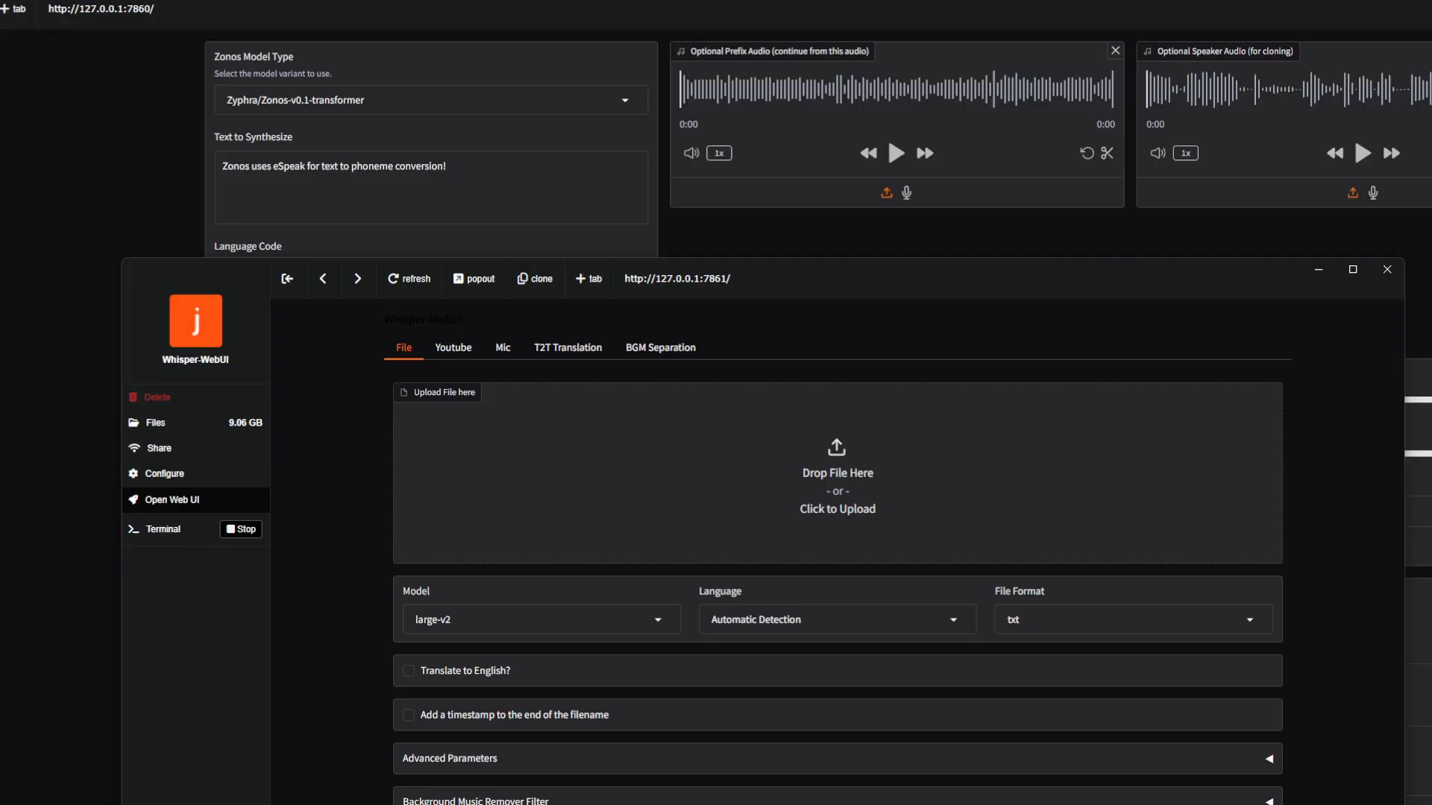
pyautogui.moveTo(826, 281); pyautogui.dragTo(729, 105)
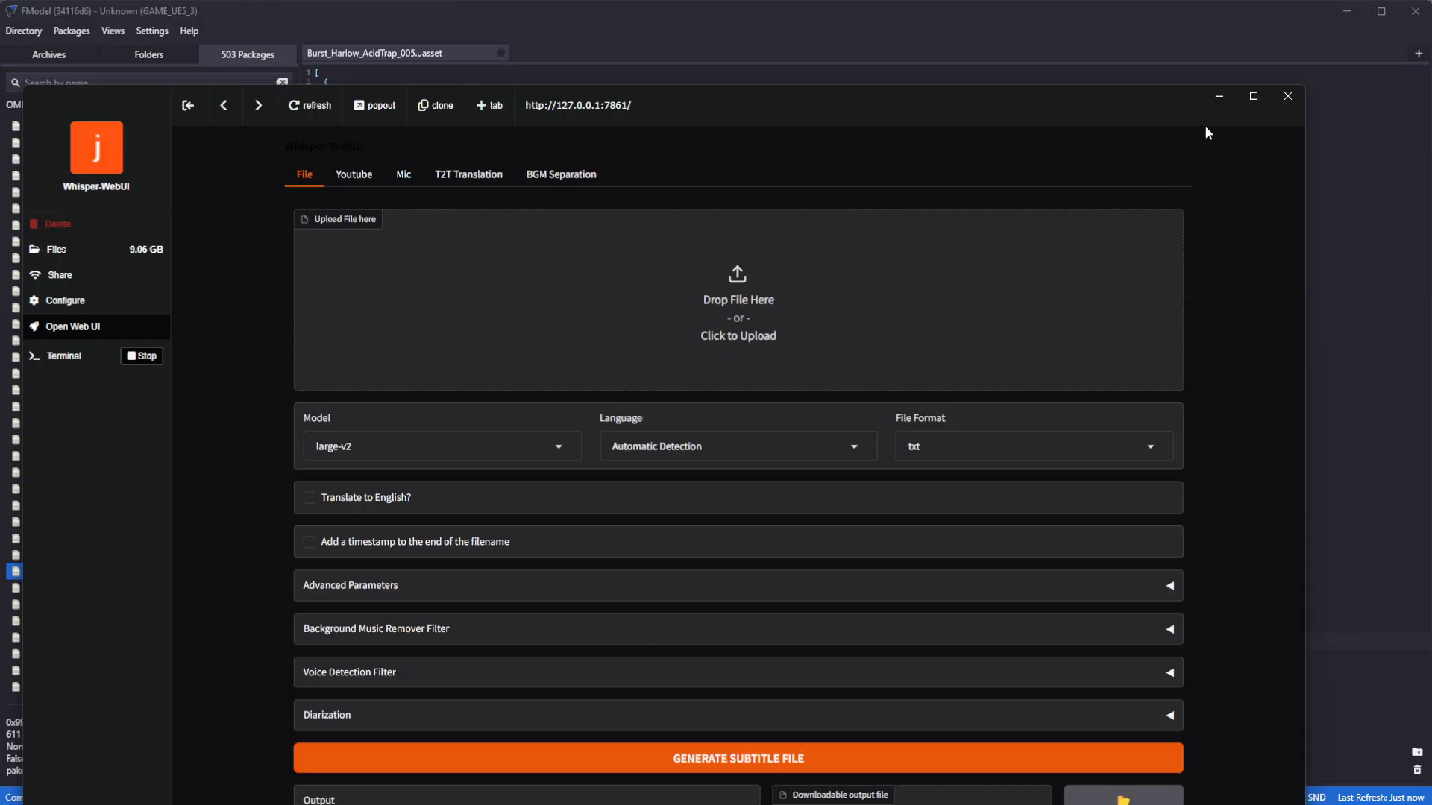
pyautogui.click(1220, 96)
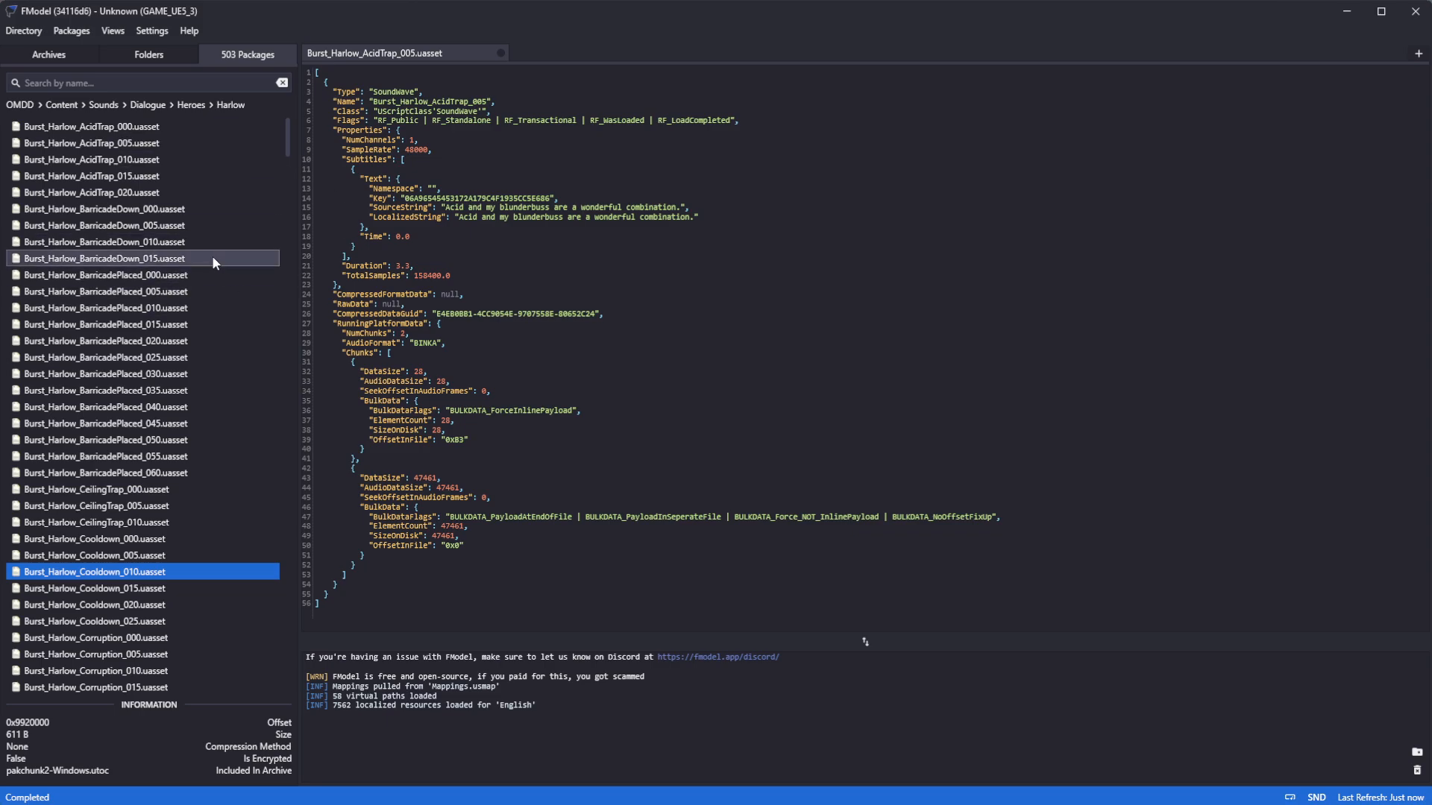
# - Minimize the working assets Harlow window and place the window of FModel's exported Harlow folder over the FModel window
pyautogui.scroll(-4, 149, 369)
pyautogui.scroll(4, 149, 358)
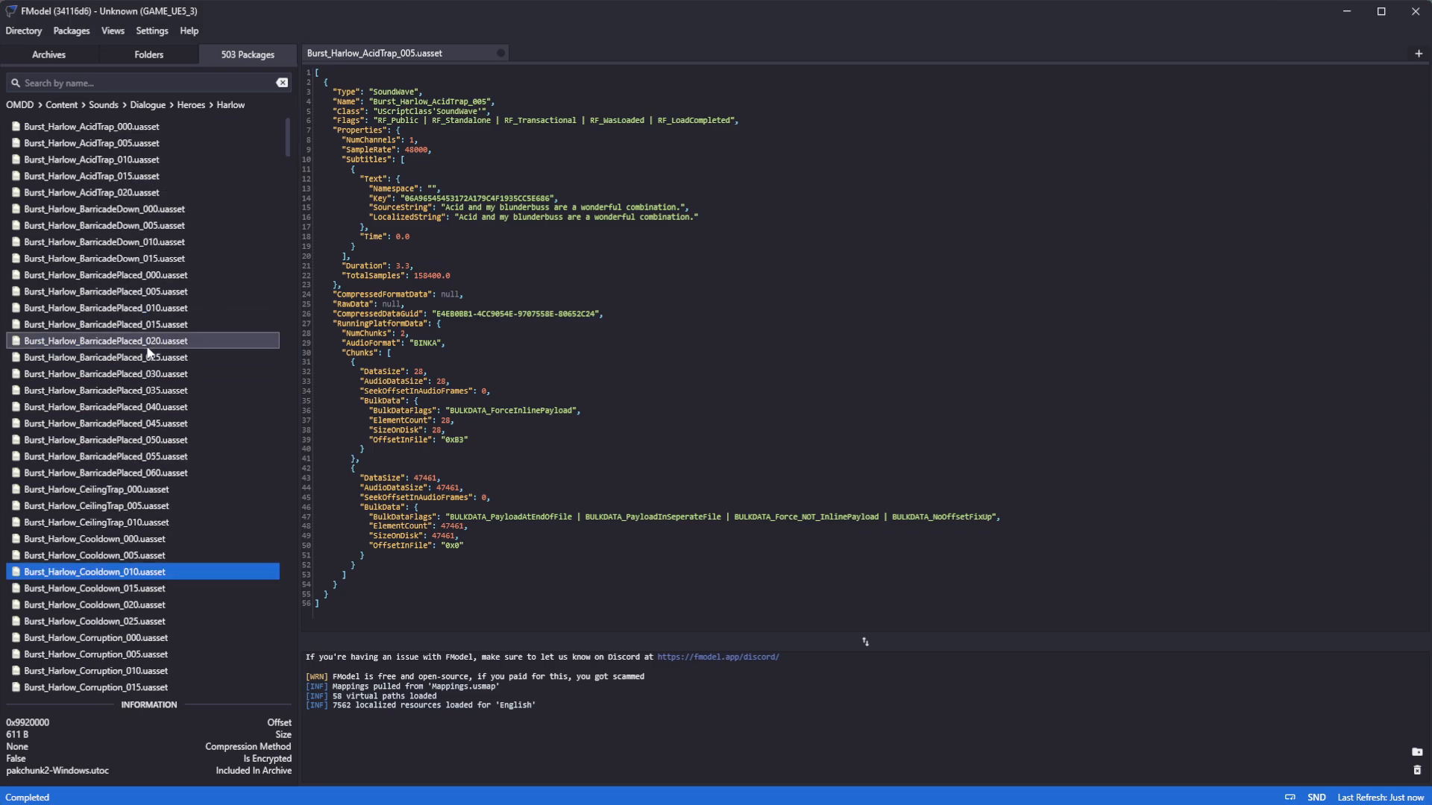
pyautogui.hotkey('alt', 'Tab')
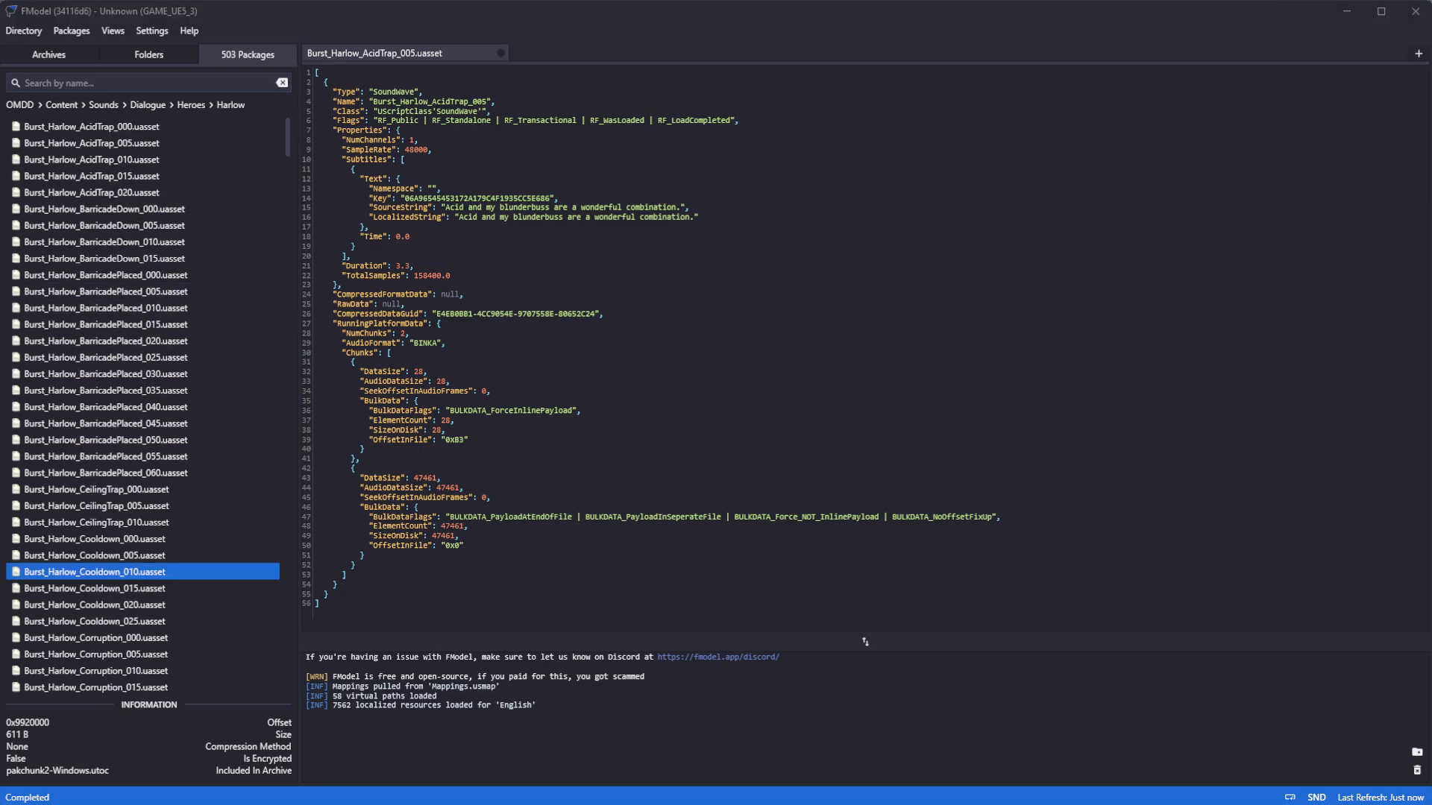
pyautogui.hotkey('alt', 'Tab')
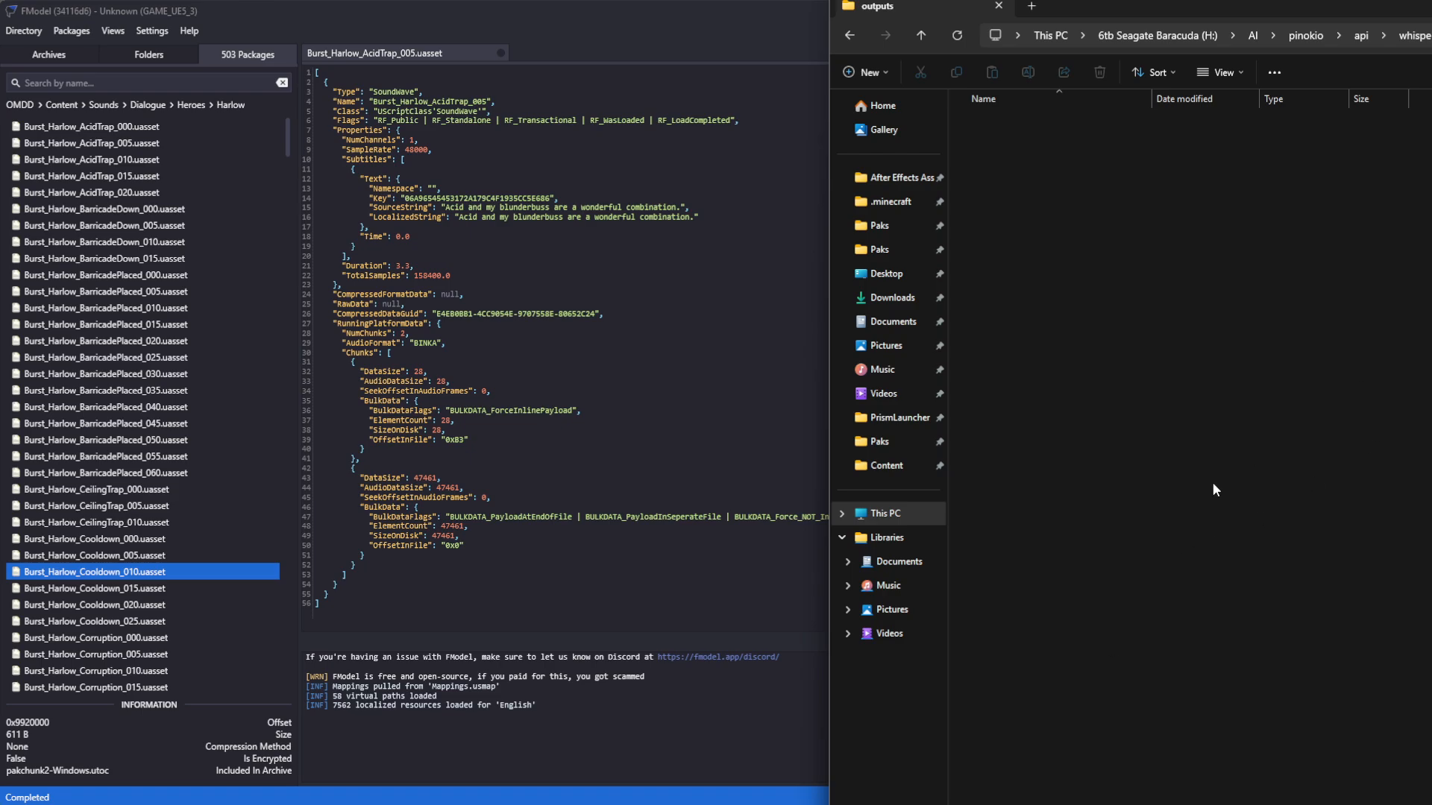
pyautogui.hotkey('alt', 'Tab')
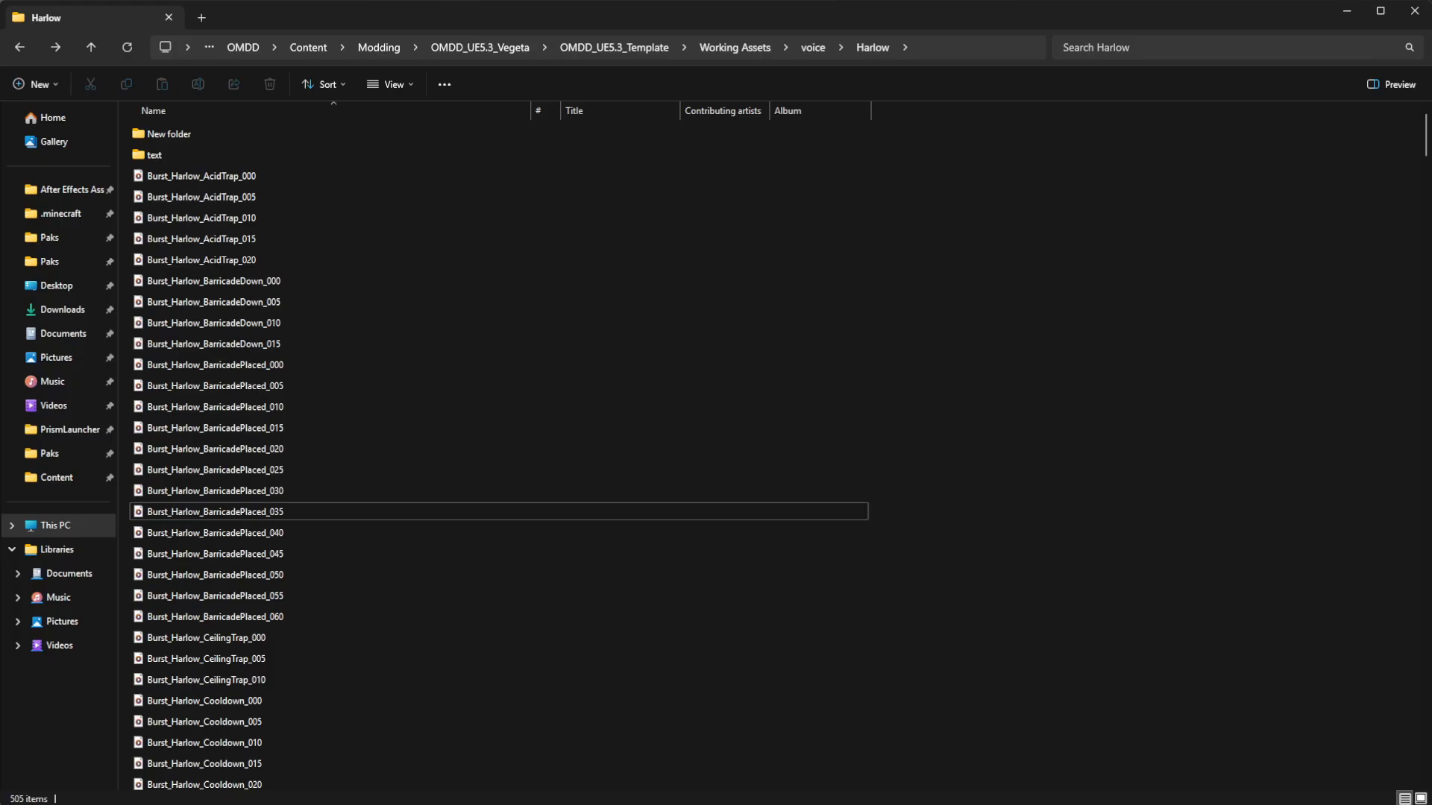
pyautogui.hotkey('alt', 'Tab')
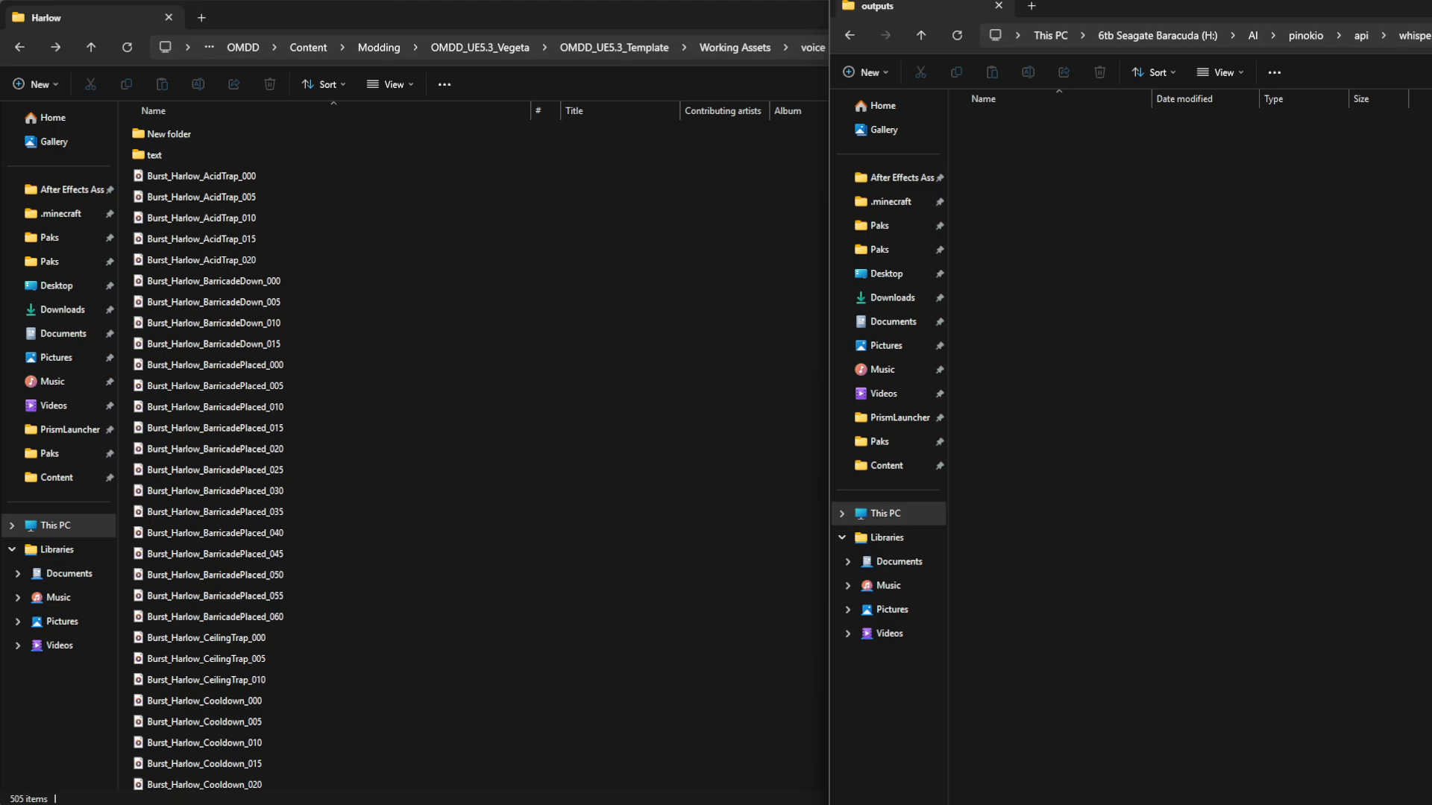
pyautogui.hotkey('alt', 'Tab')
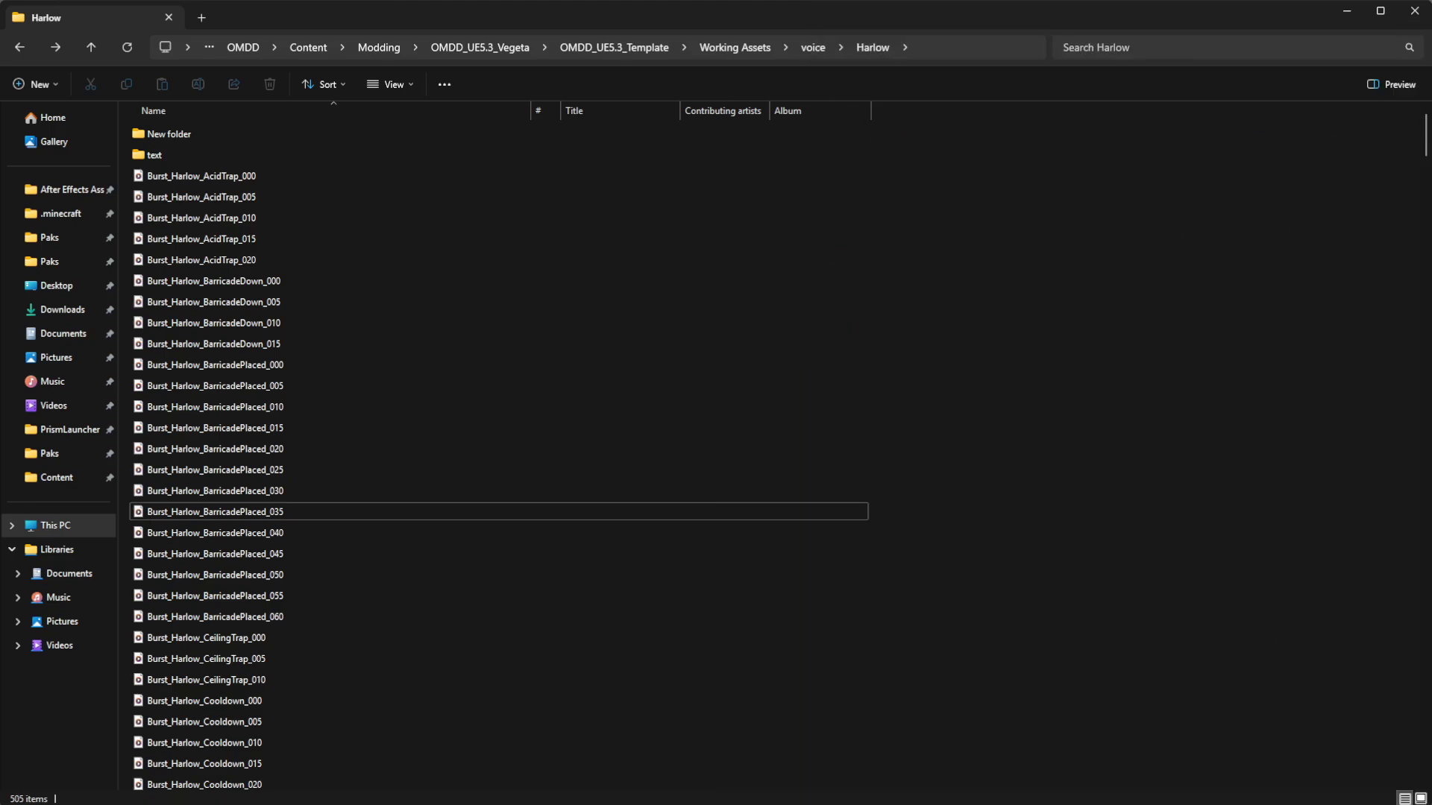
pyautogui.hotkey('alt', 'Tab')
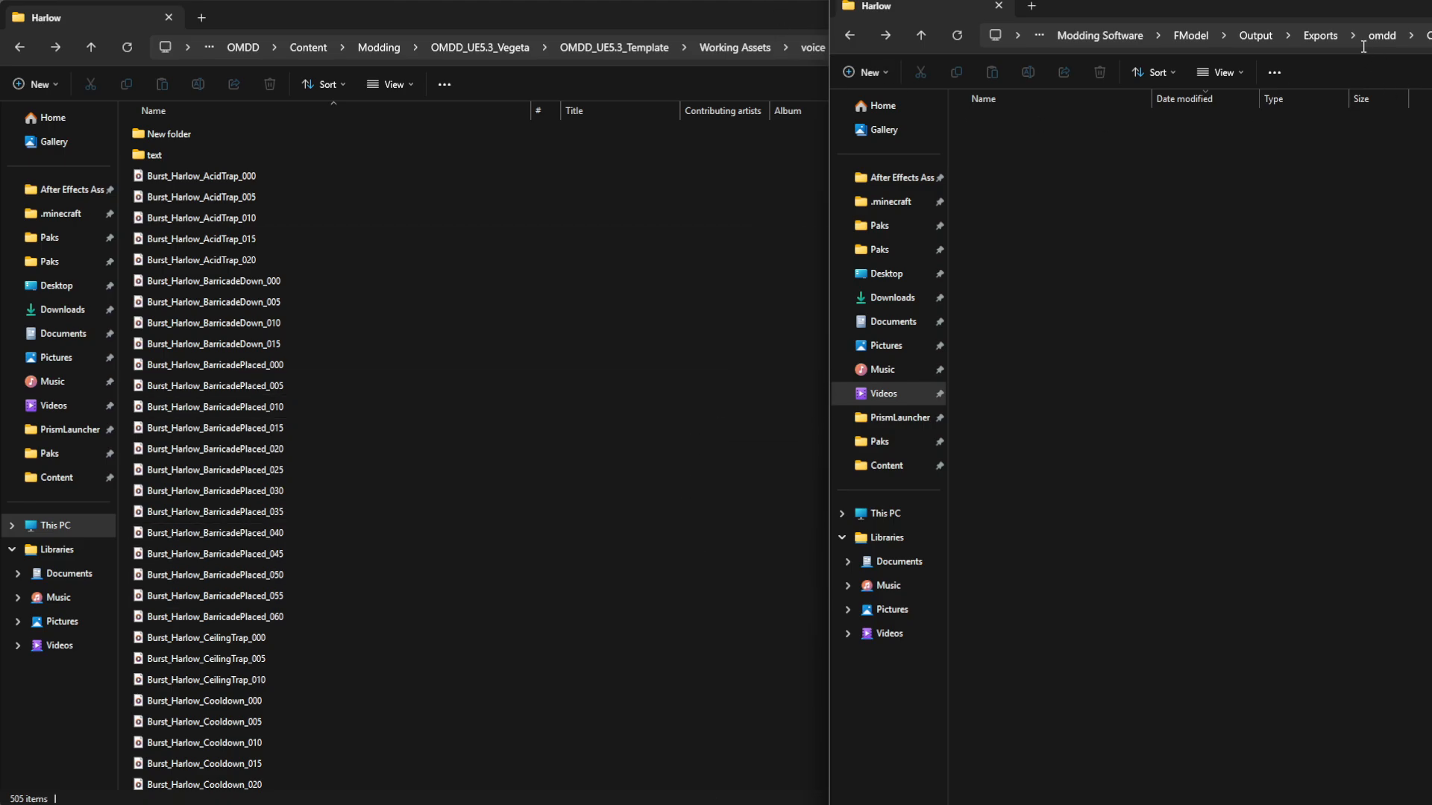
pyautogui.click(814, 12)
pyautogui.click(1342, 10)
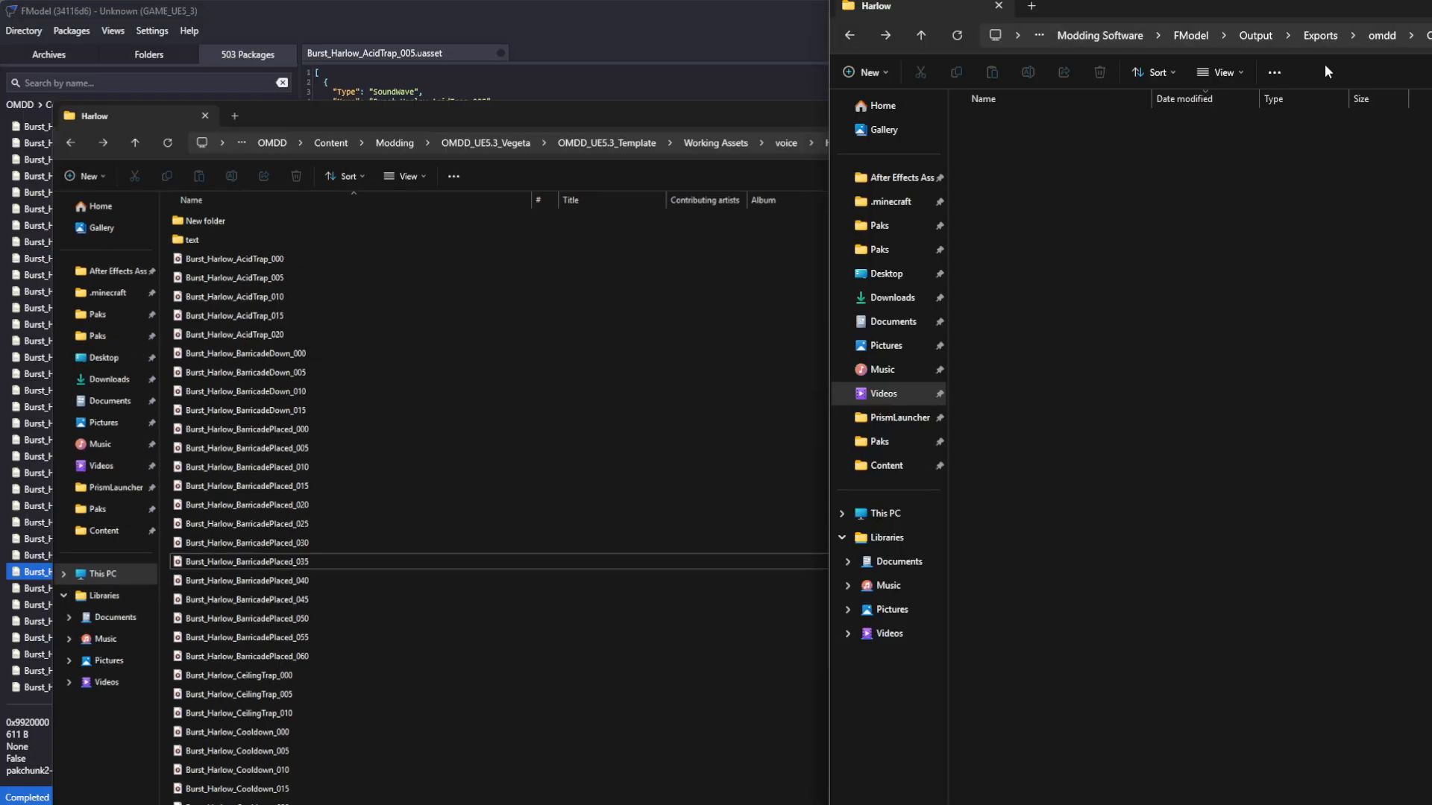
pyautogui.moveTo(1256, 1); pyautogui.dragTo(1090, 216)
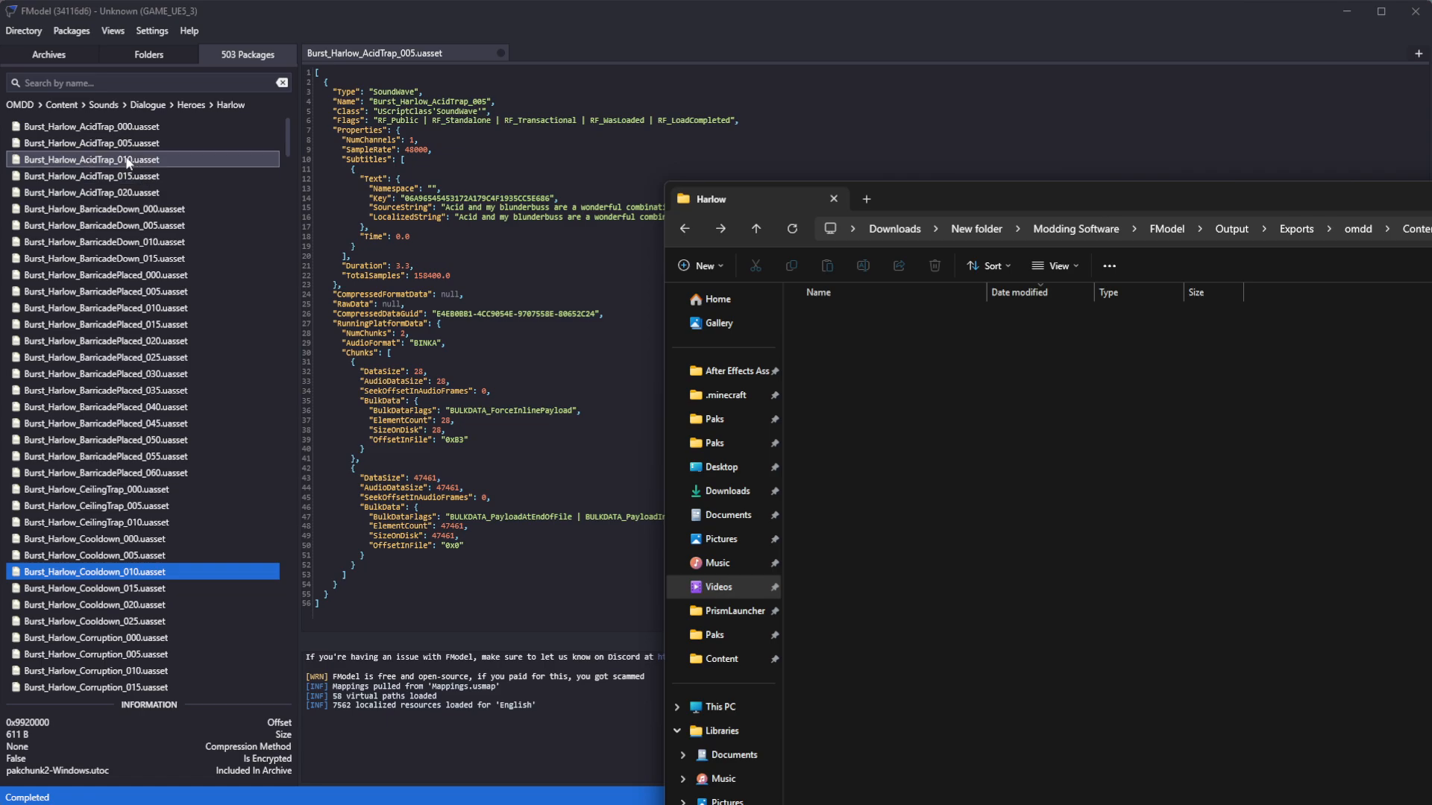
# - Extract Burst_Harlow_AcidTrap_000.uasset in FModel and play the resulting WAV file from the exported Harlow folder
pyautogui.doubleClick(97, 127)
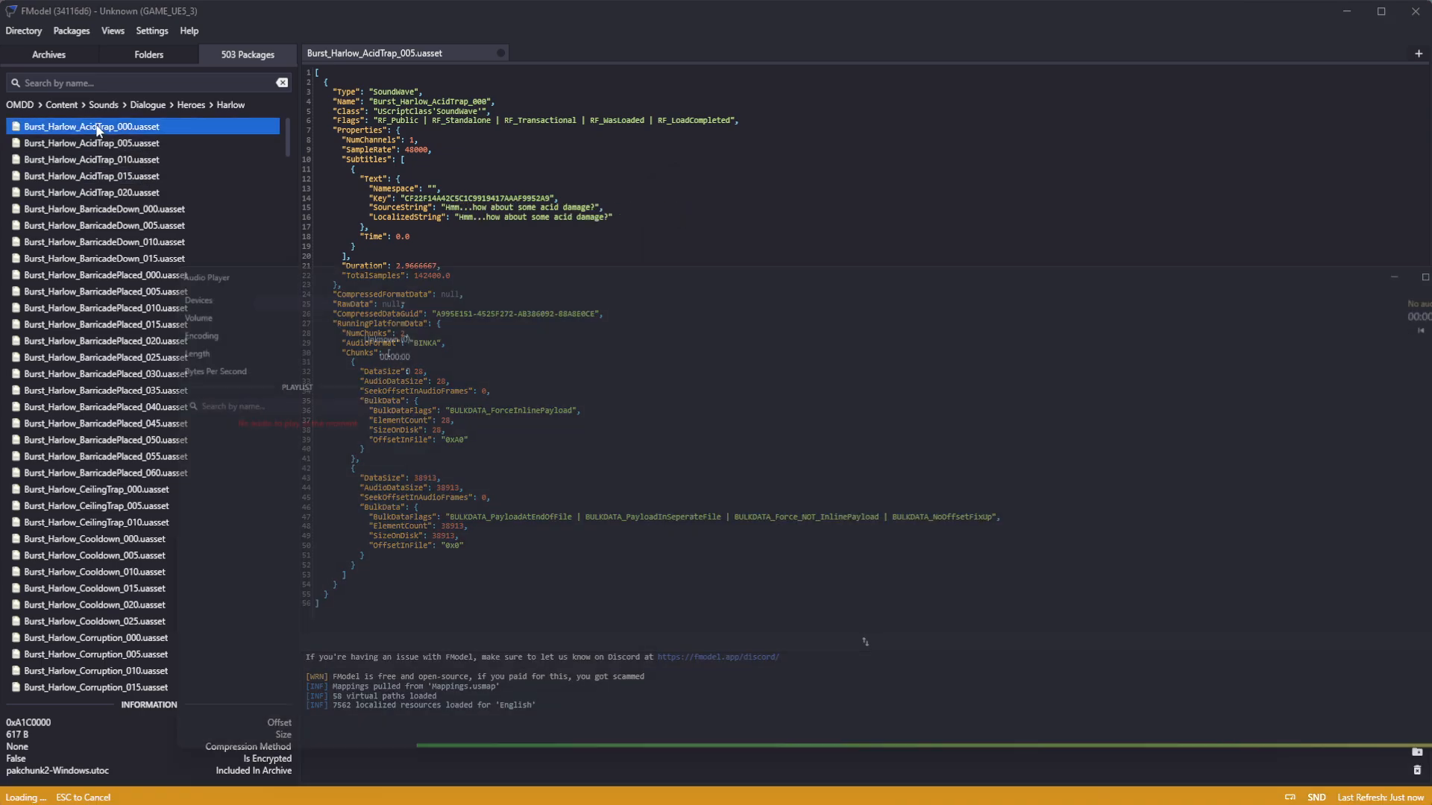
pyautogui.click(908, 383)
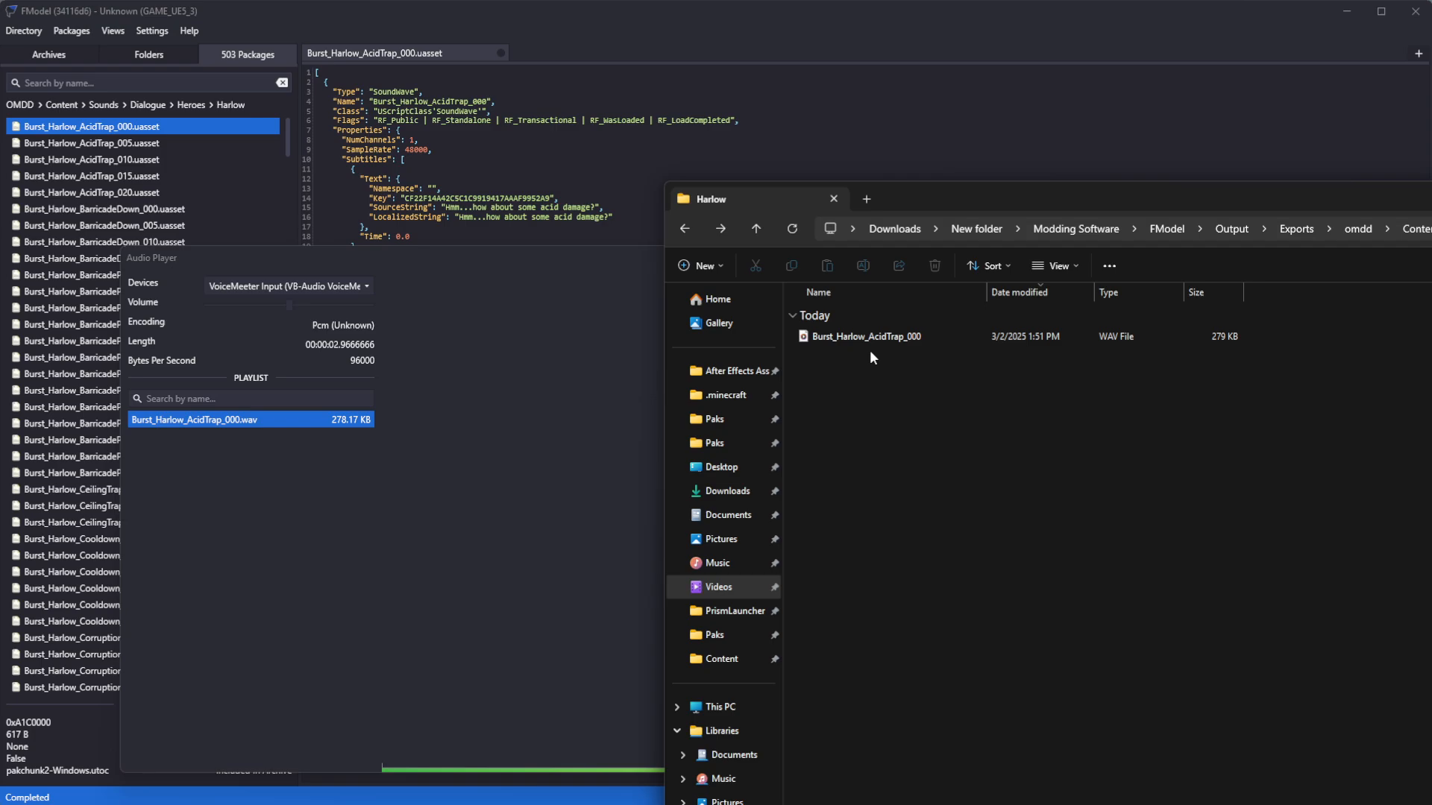
pyautogui.click(634, 330)
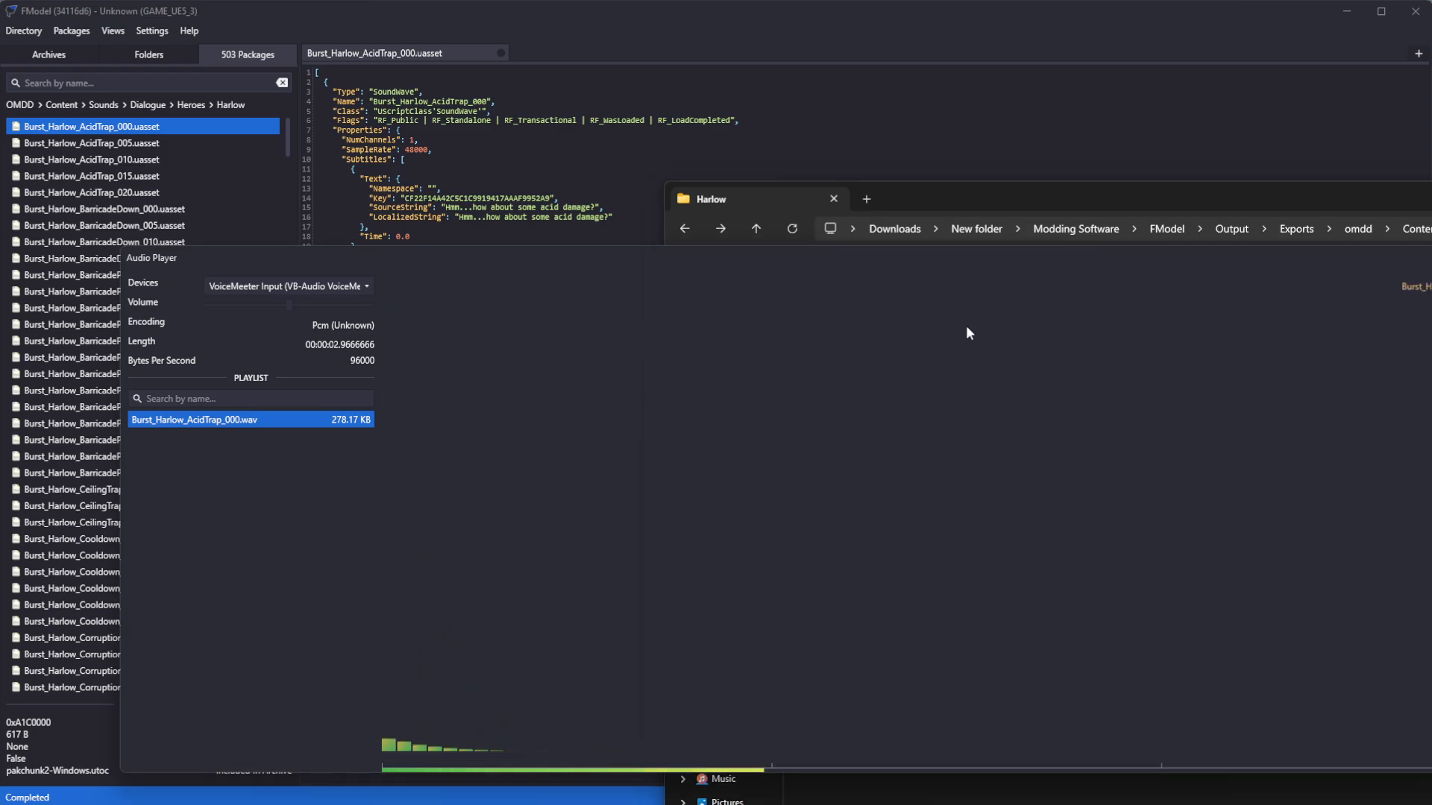
pyautogui.click(925, 348)
pyautogui.doubleClick(923, 337)
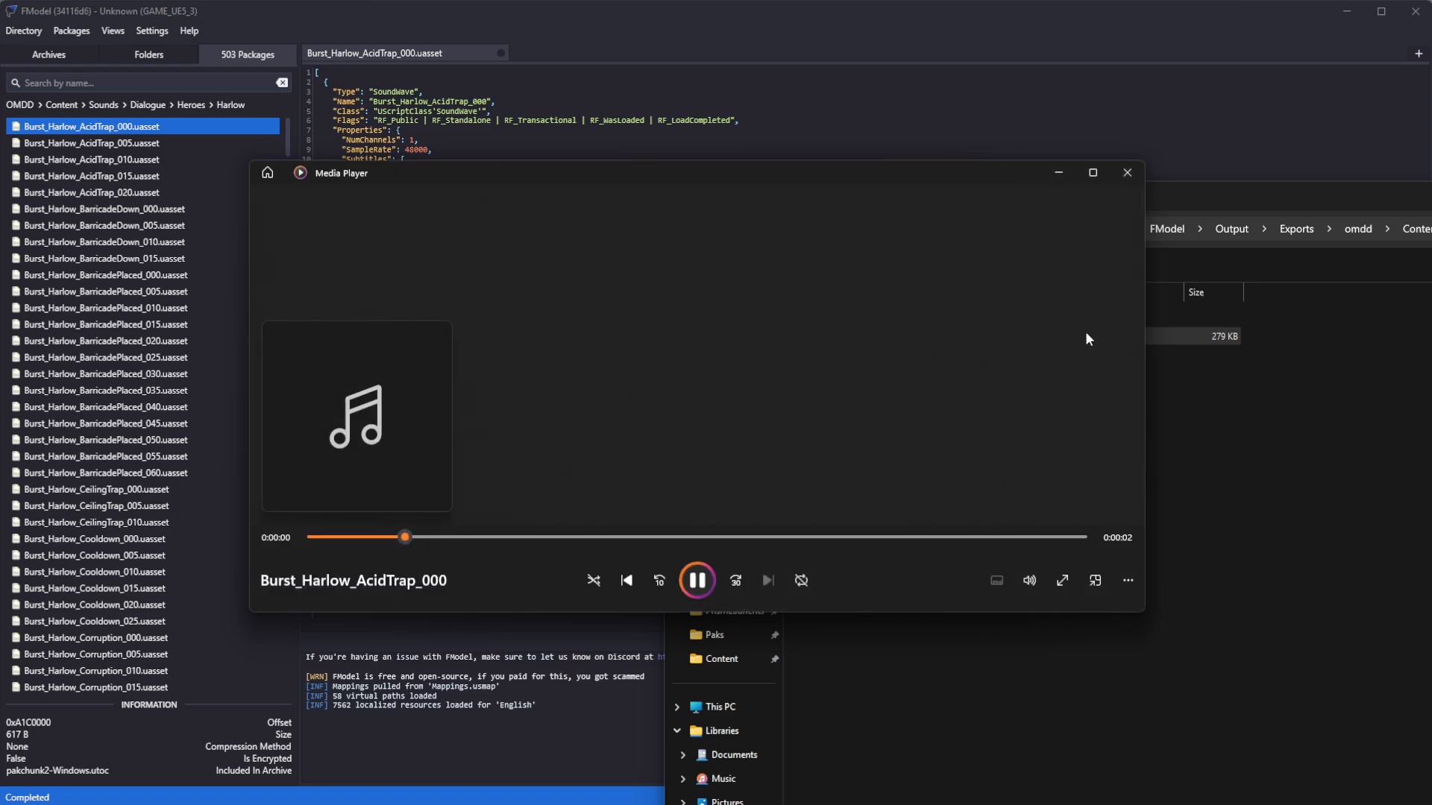
pyautogui.click(1127, 174)
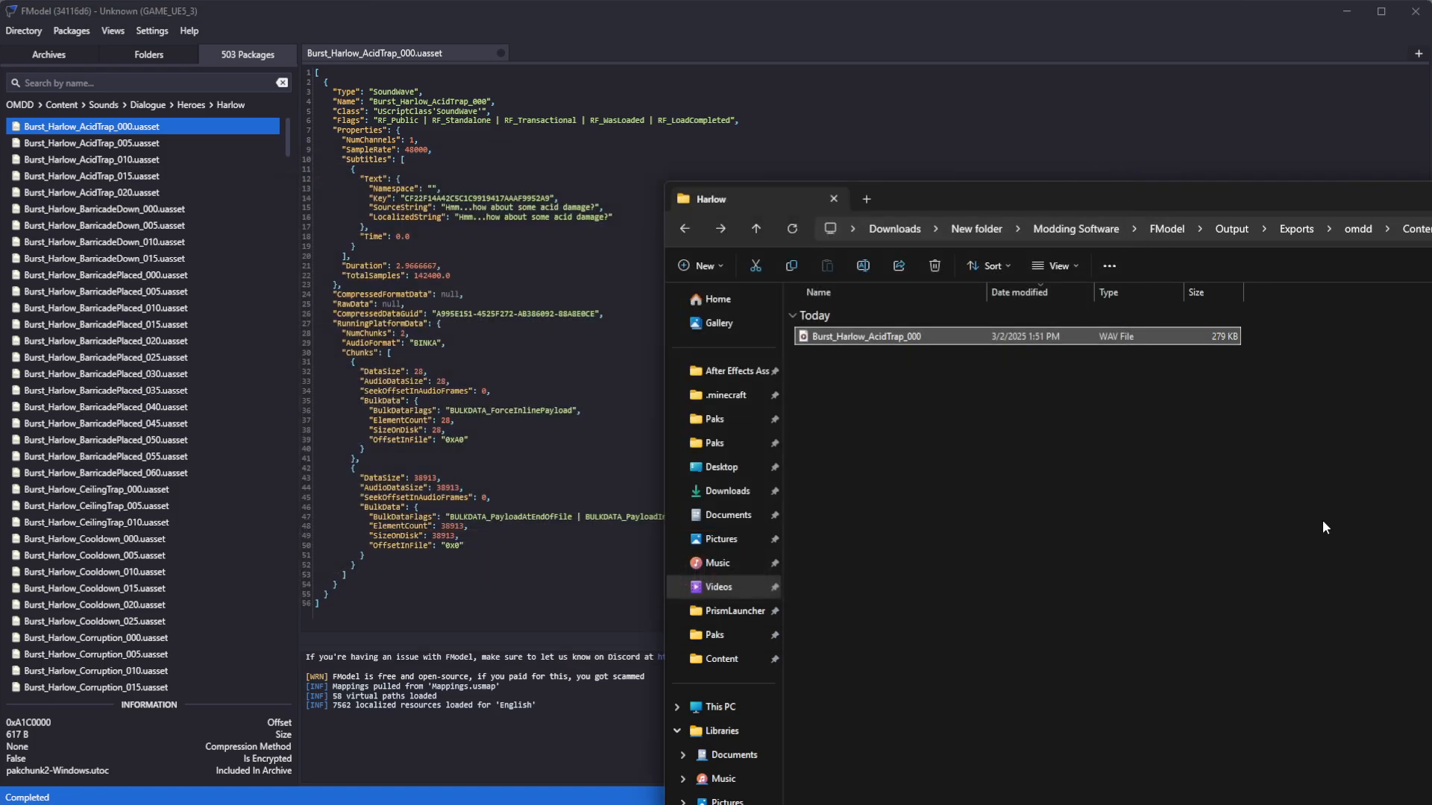
pyautogui.moveTo(1035, 191); pyautogui.dragTo(1115, 261)
pyautogui.click(127, 131)
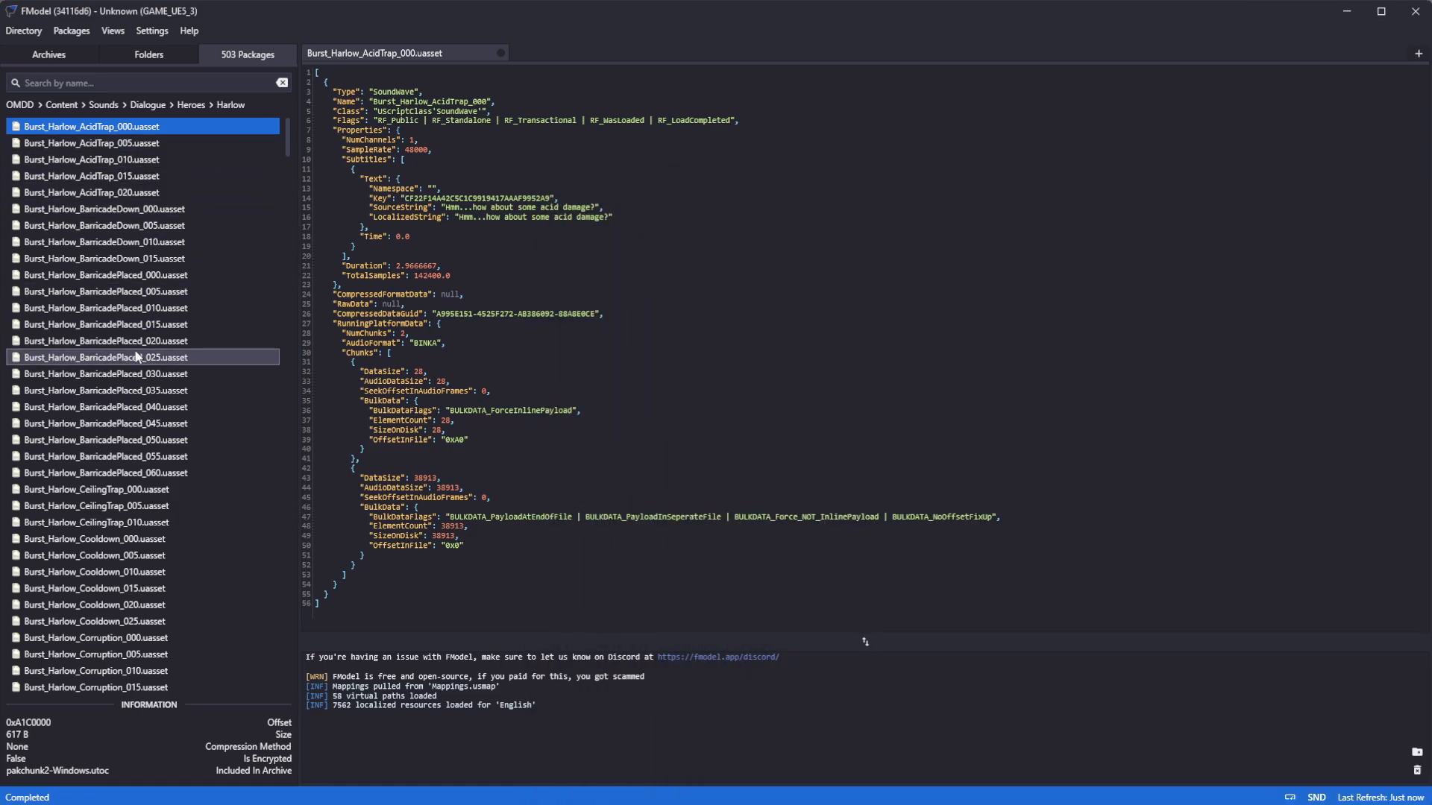
pyautogui.moveTo(289, 142); pyautogui.dragTo(290, 671)
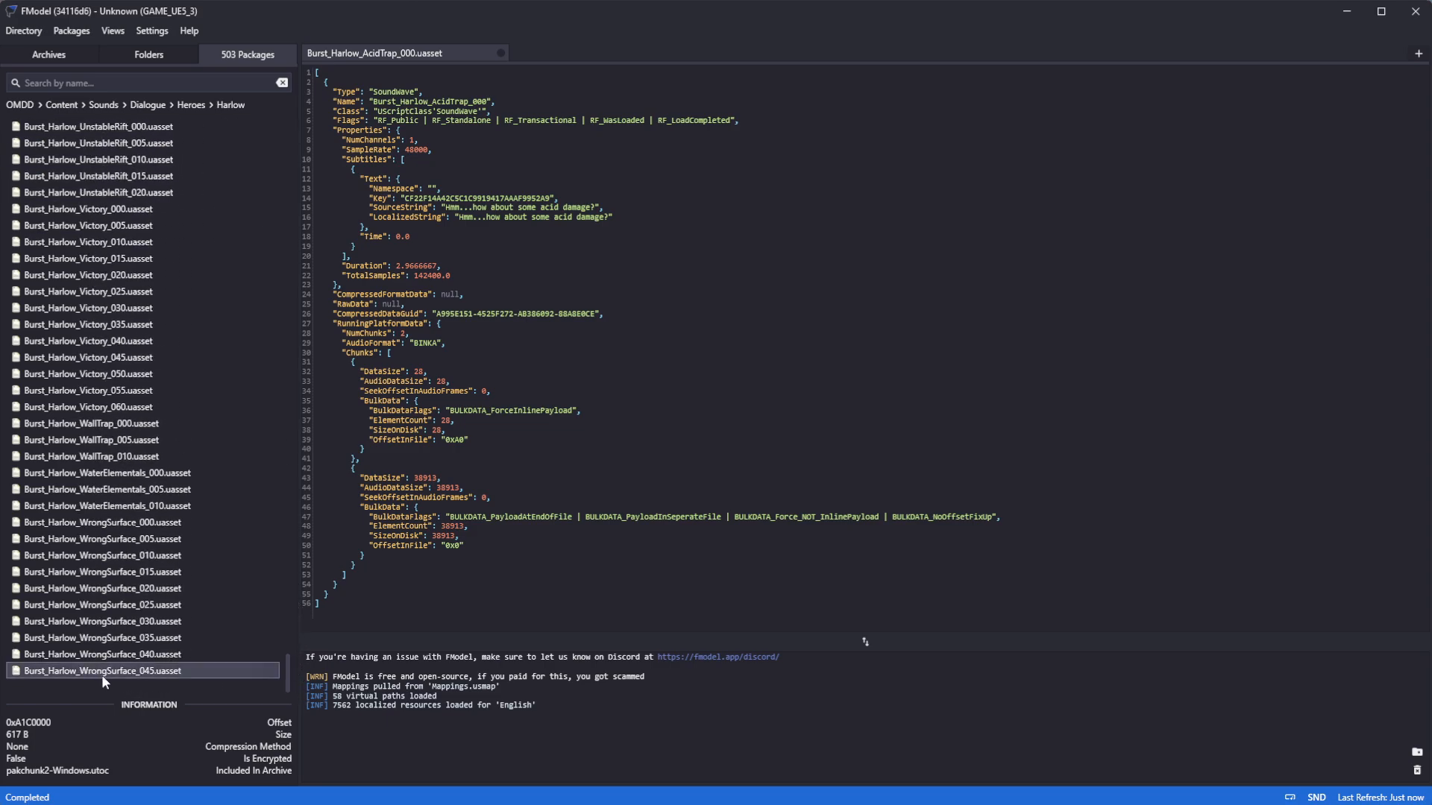
pyautogui.hotkey('ctrl', 'a')
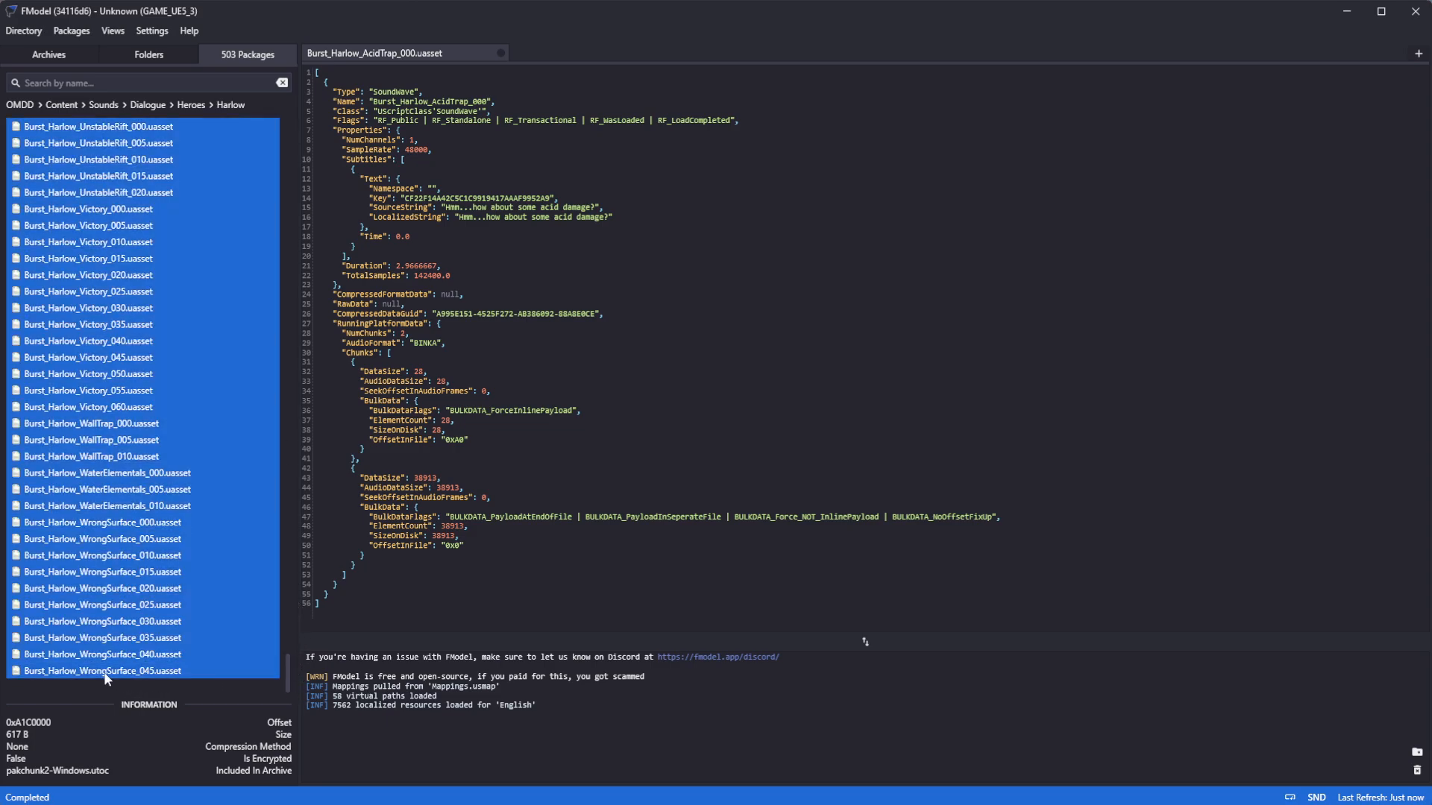
pyautogui.rightClick(145, 672)
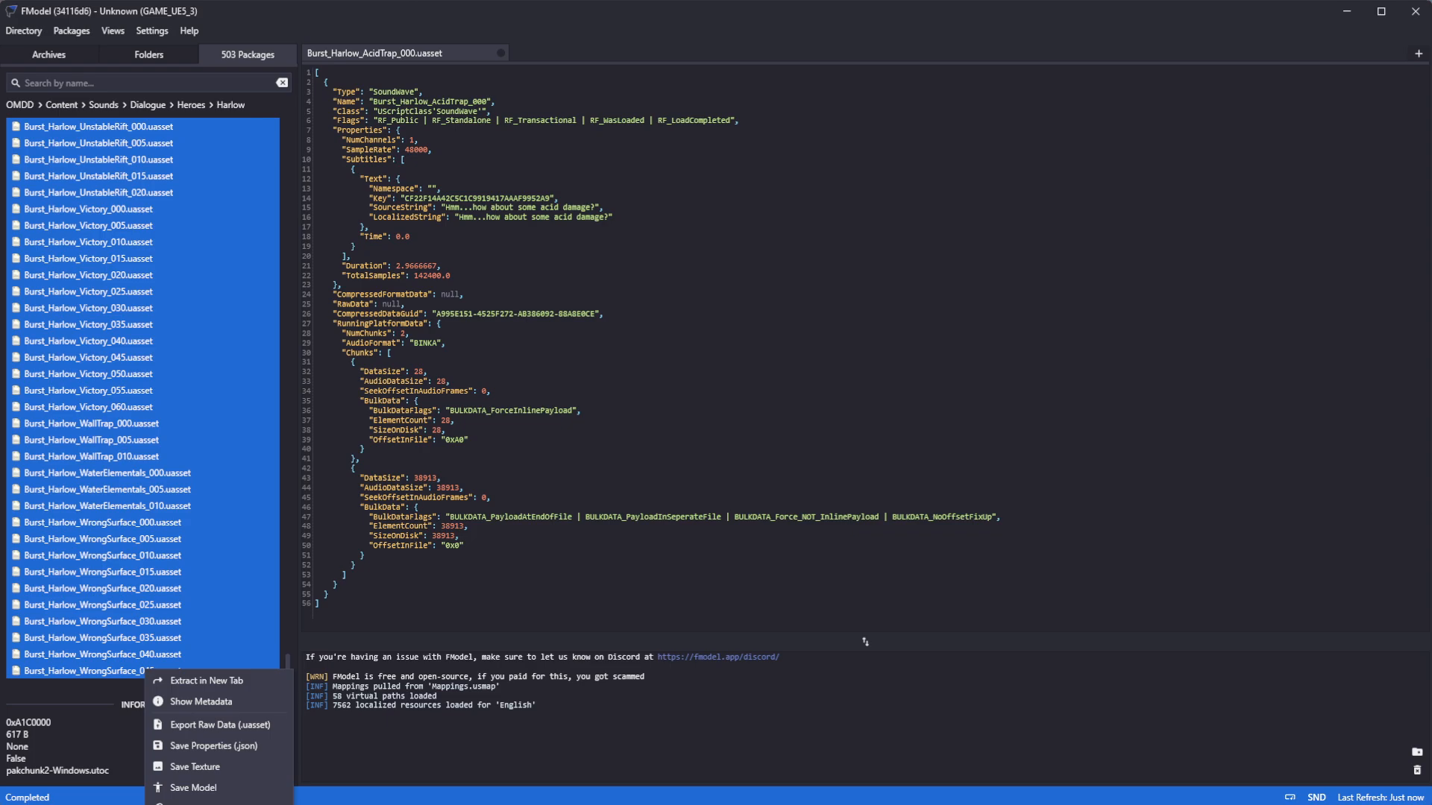
pyautogui.click(243, 523)
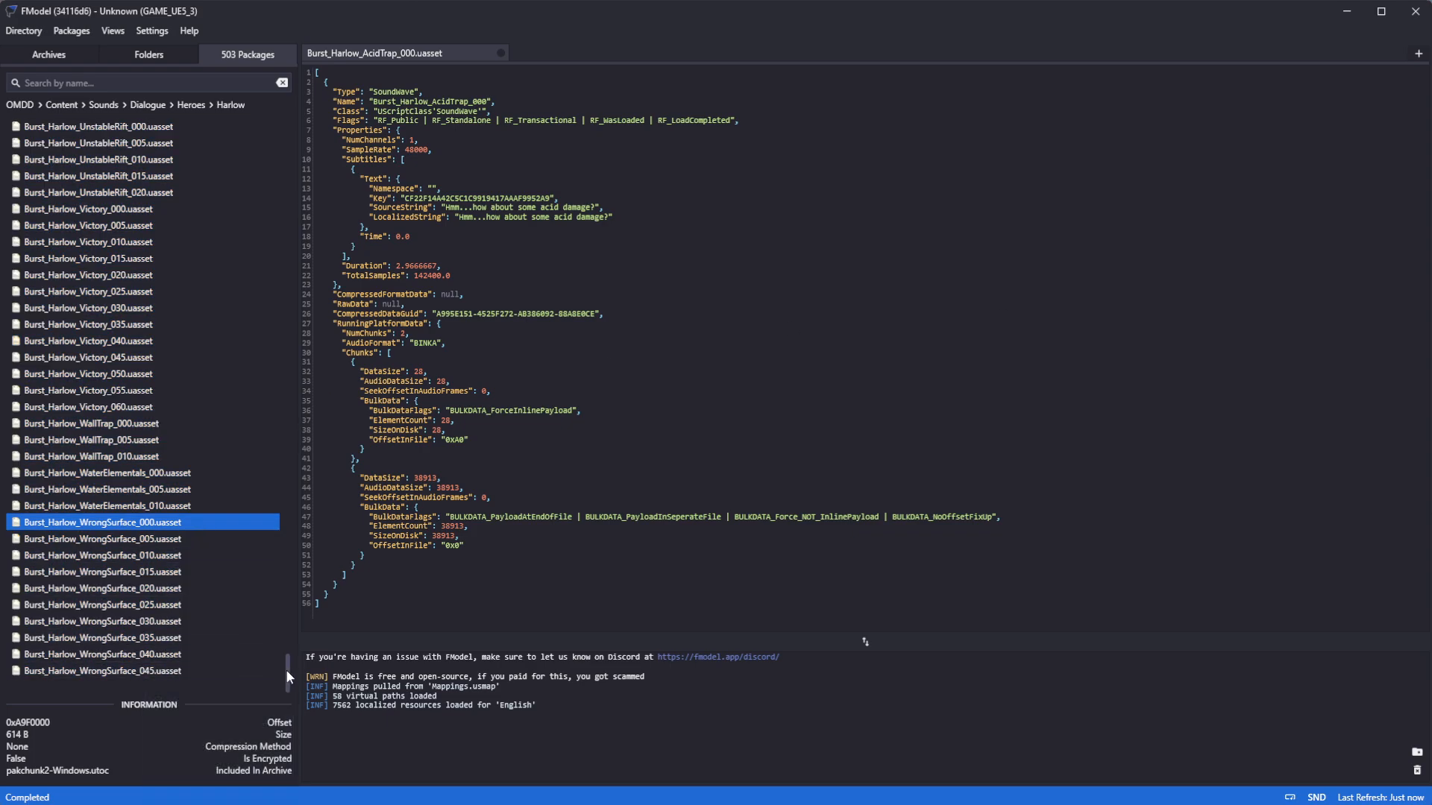
# - Extract the five packages Burst_Harlow_AcidTrap_000 through Burst_Harlow_AcidTrap_020 in new tabs and close the audio player
pyautogui.moveTo(288, 670); pyautogui.dragTo(279, 123)
pyautogui.click(89, 126)
pyautogui.keyDown('shift'); pyautogui.click(123, 193); pyautogui.keyUp('shift')
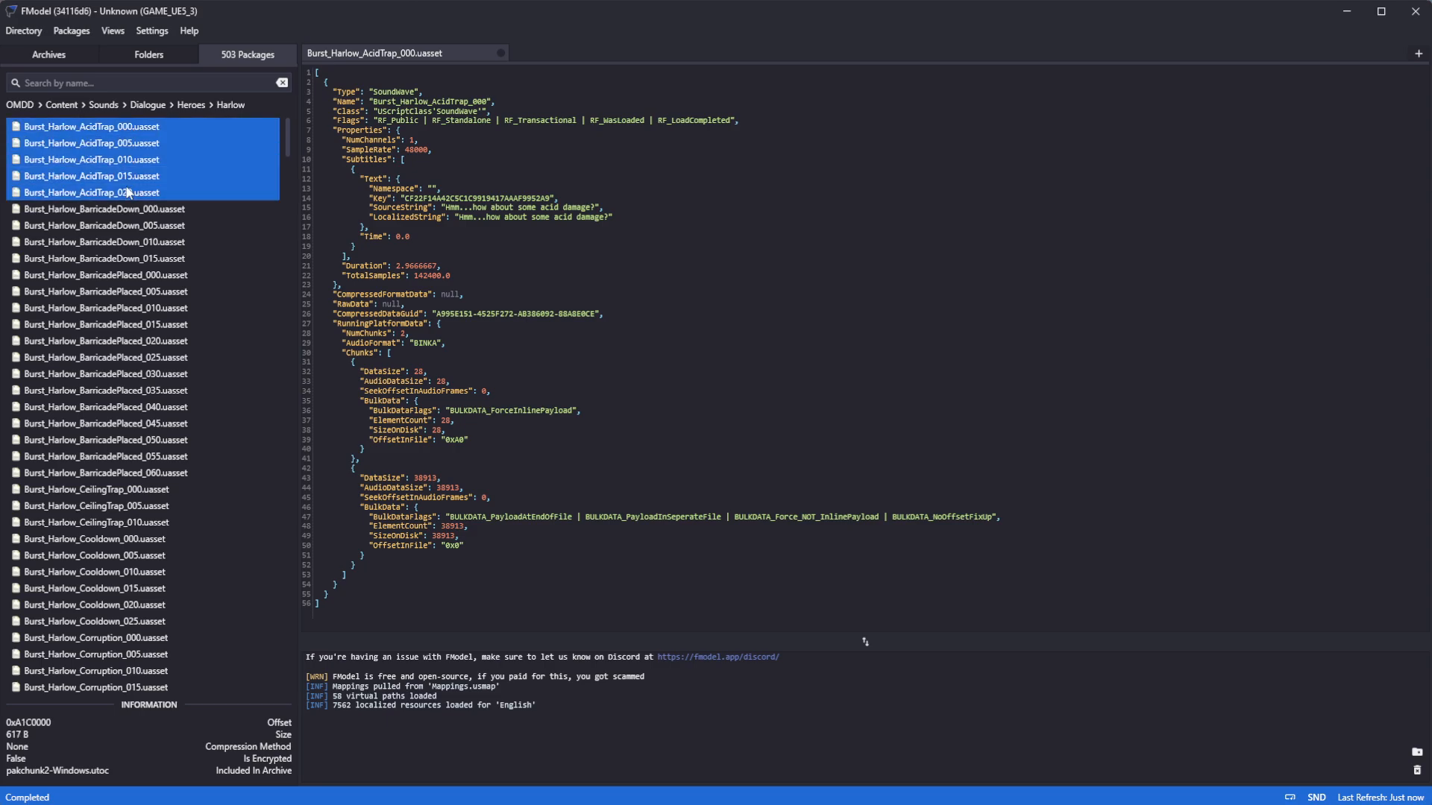
pyautogui.rightClick(123, 194)
pyautogui.click(173, 203)
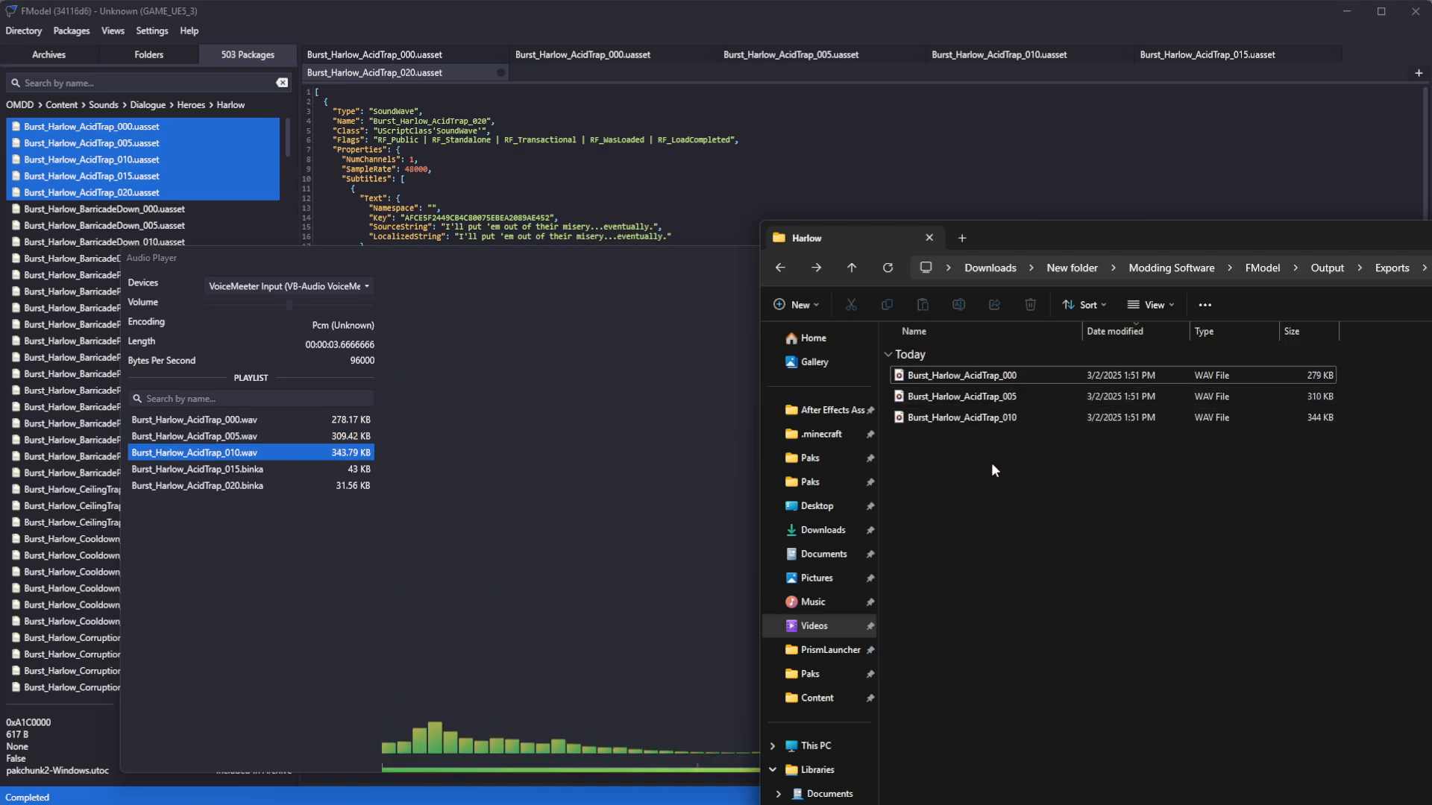
pyautogui.click(303, 545)
pyautogui.hotkey('alt', 'F4')
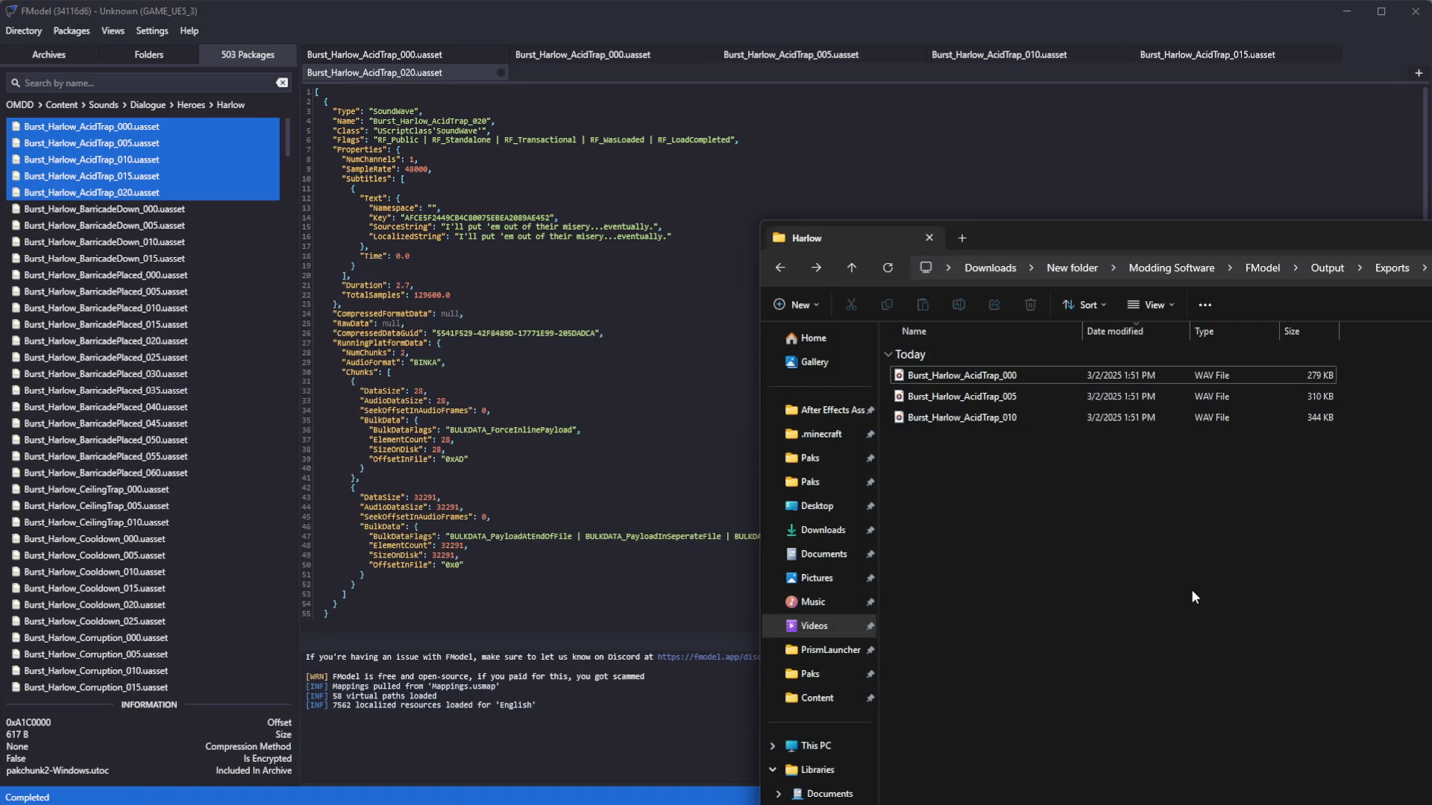
# - Delete all the exported AcidTrap WAV files from FModel's exported Harlow folder and move the folder window aside
pyautogui.moveTo(1065, 238); pyautogui.dragTo(396, 167)
pyautogui.moveTo(364, 490); pyautogui.dragTo(289, 298)
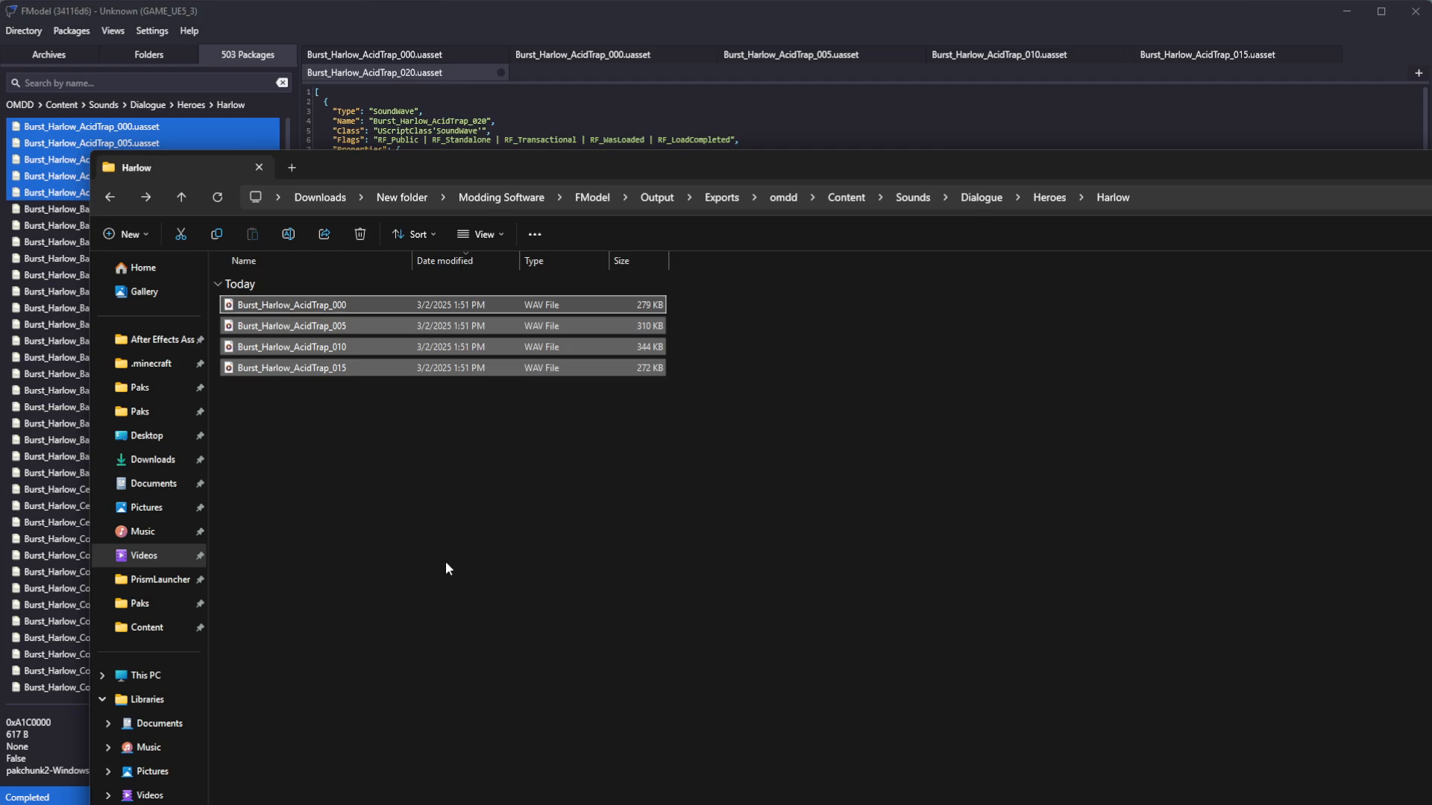
pyautogui.press('Delete')
pyautogui.moveTo(1431, 176); pyautogui.dragTo(1192, 165)
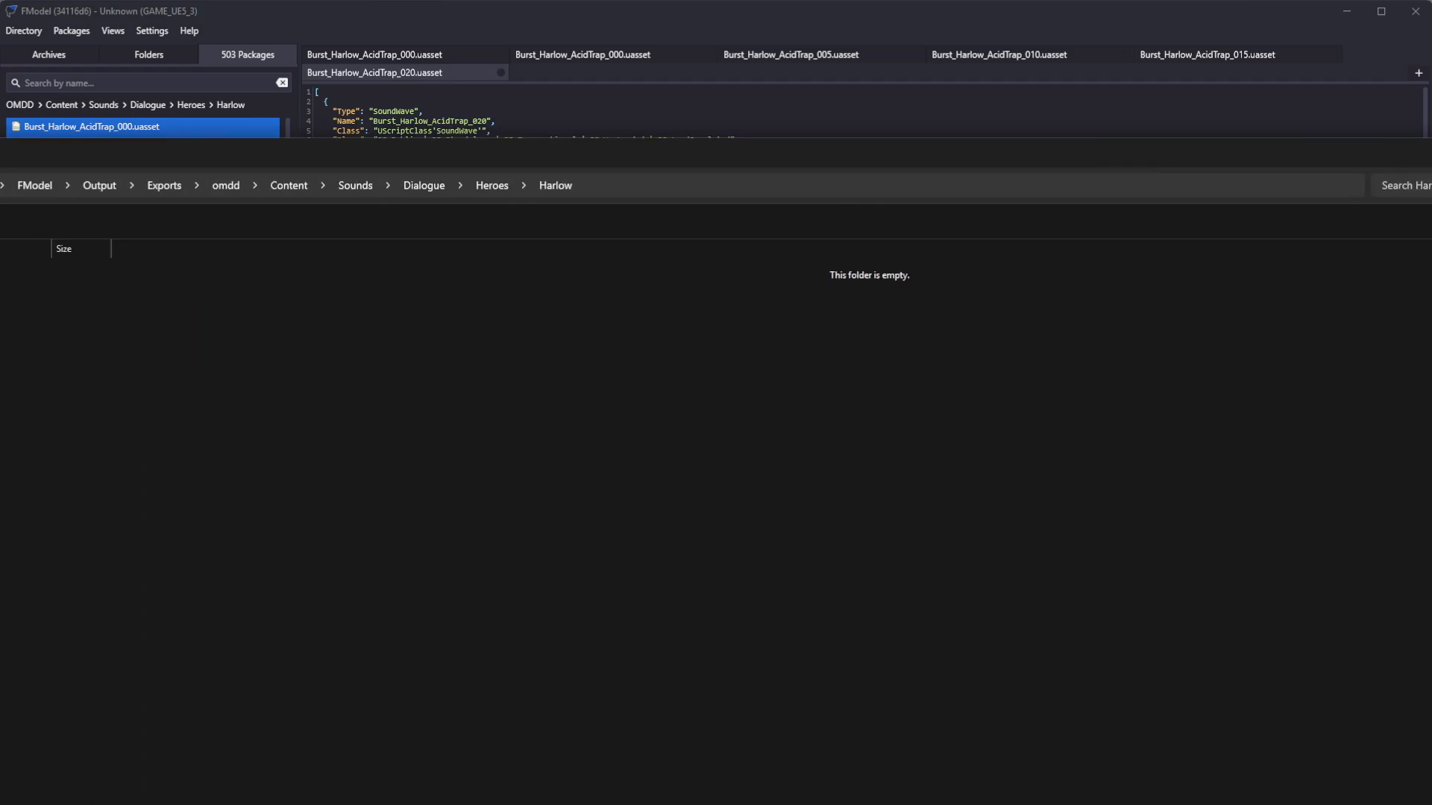
# - Switch to the working assets Harlow folder and look through its list of Burst_Harlow WAV files
pyautogui.hotkey('alt', 'Tab')
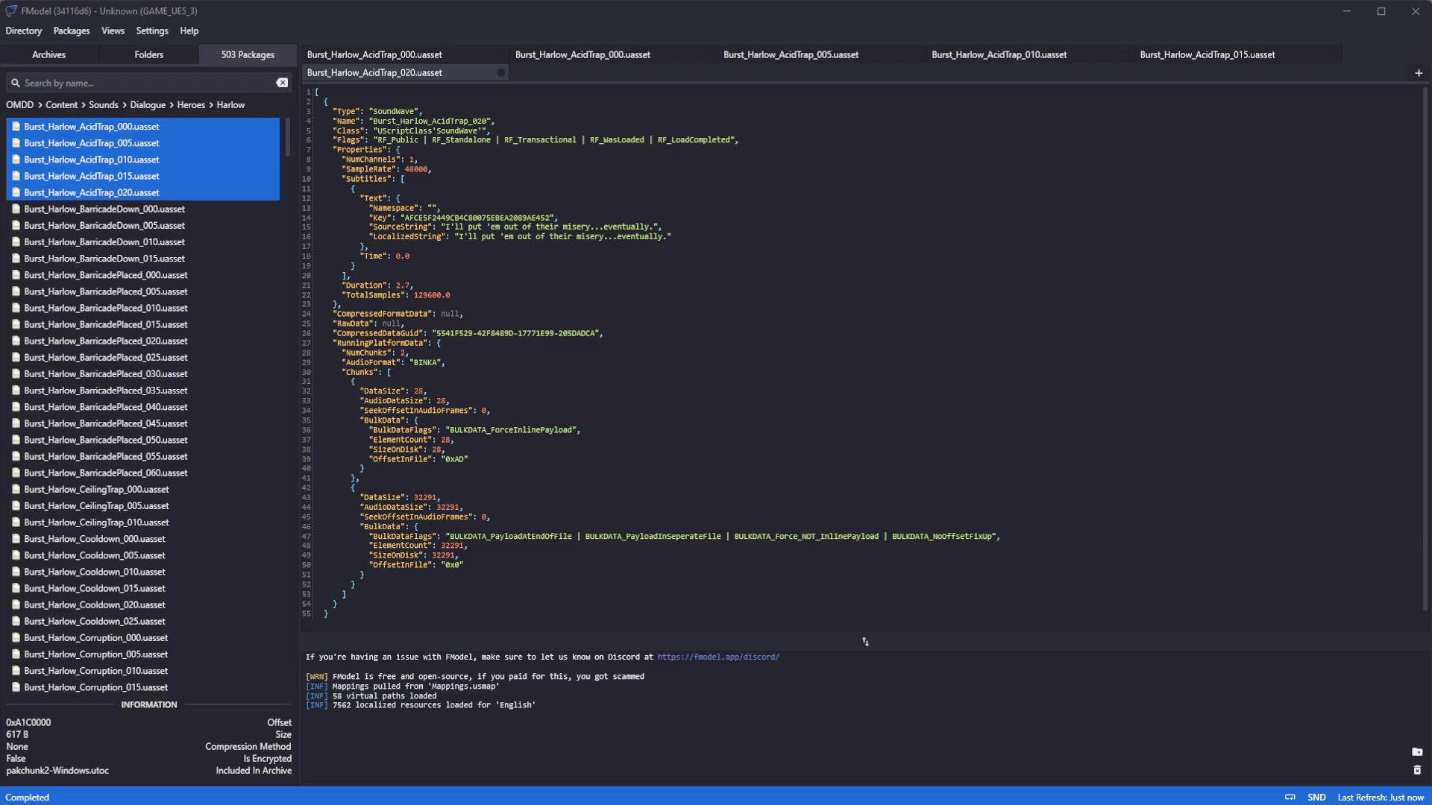
pyautogui.hotkey('alt', 'Tab')
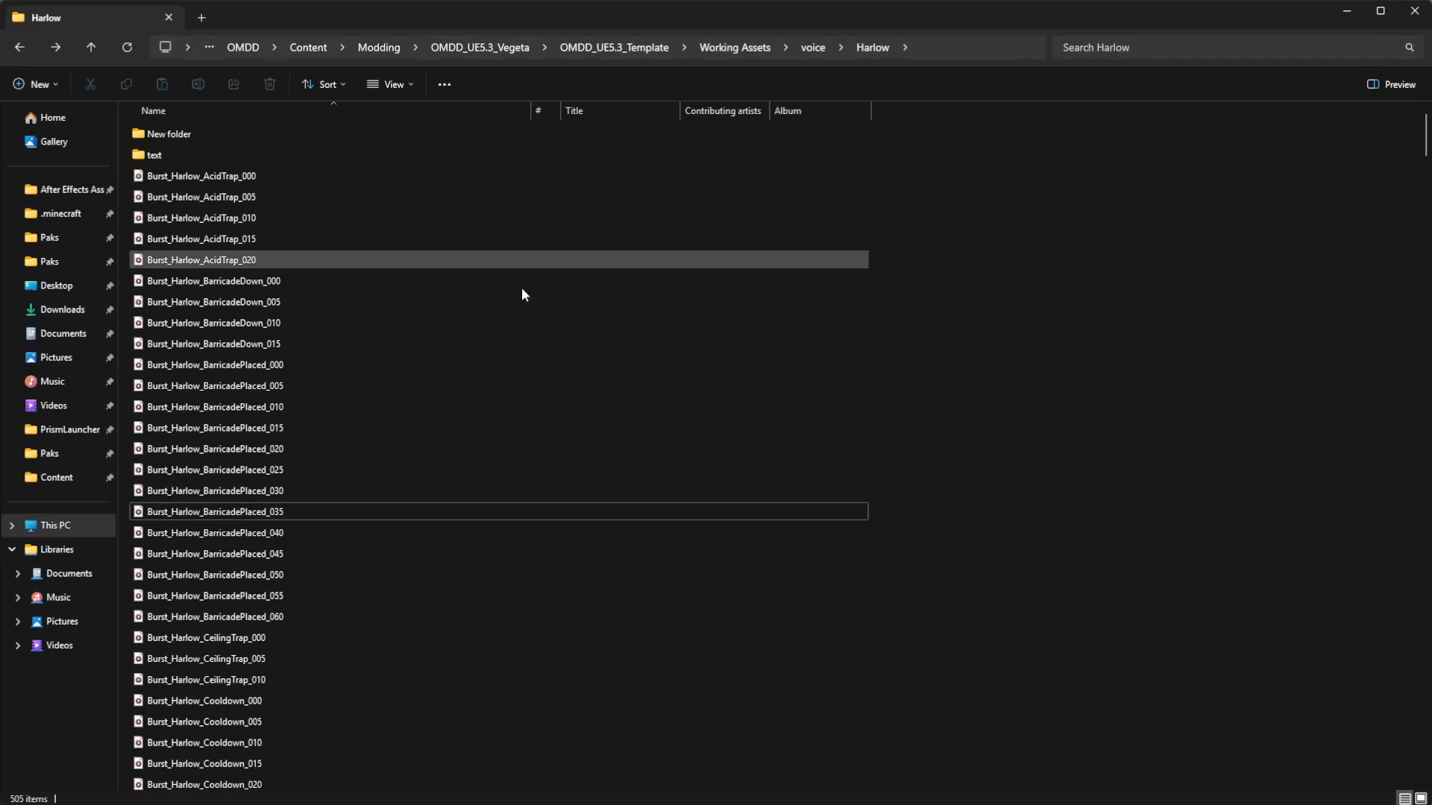
pyautogui.scroll(-20, 391, 591)
pyautogui.scroll(-20, 391, 589)
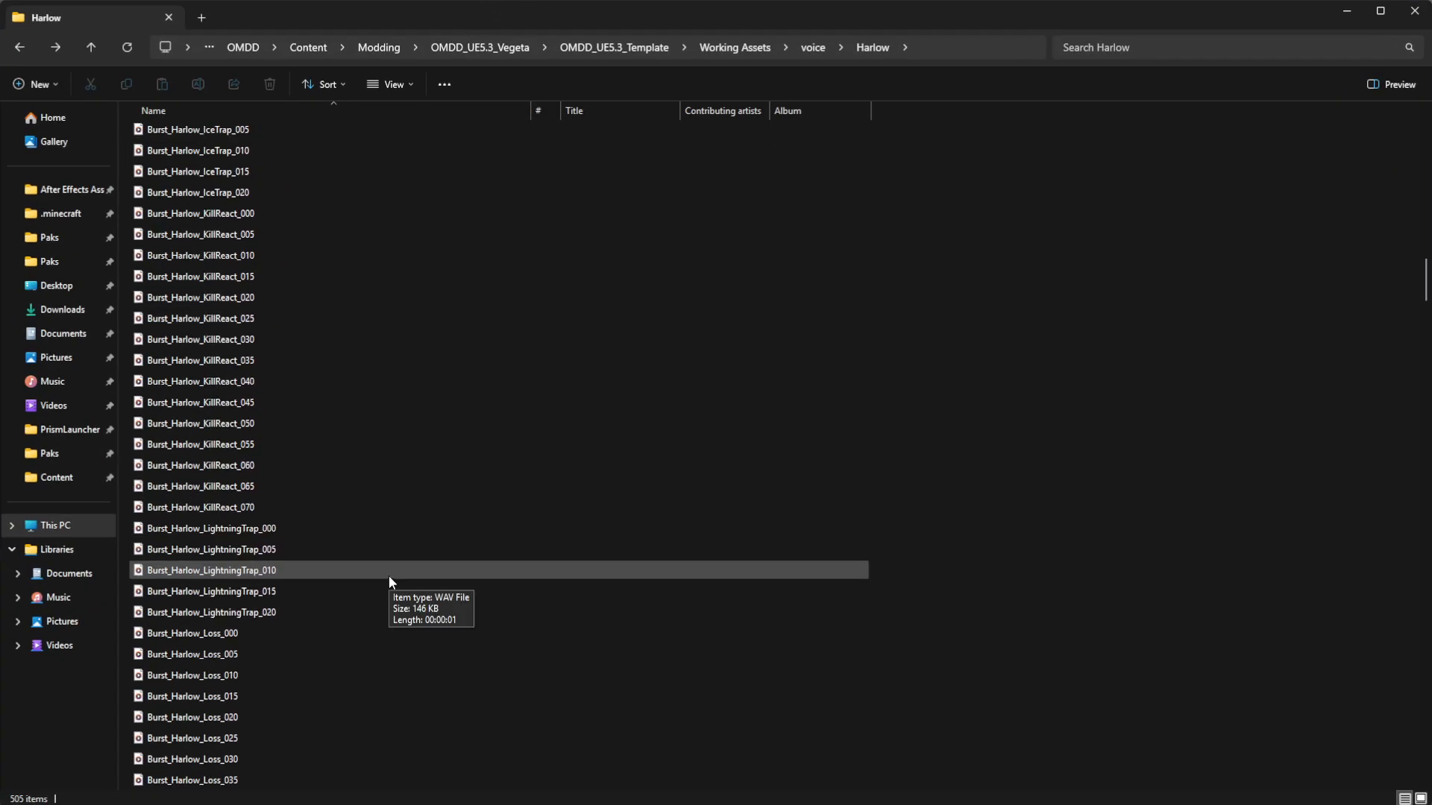
pyautogui.scroll(-14, 376, 433)
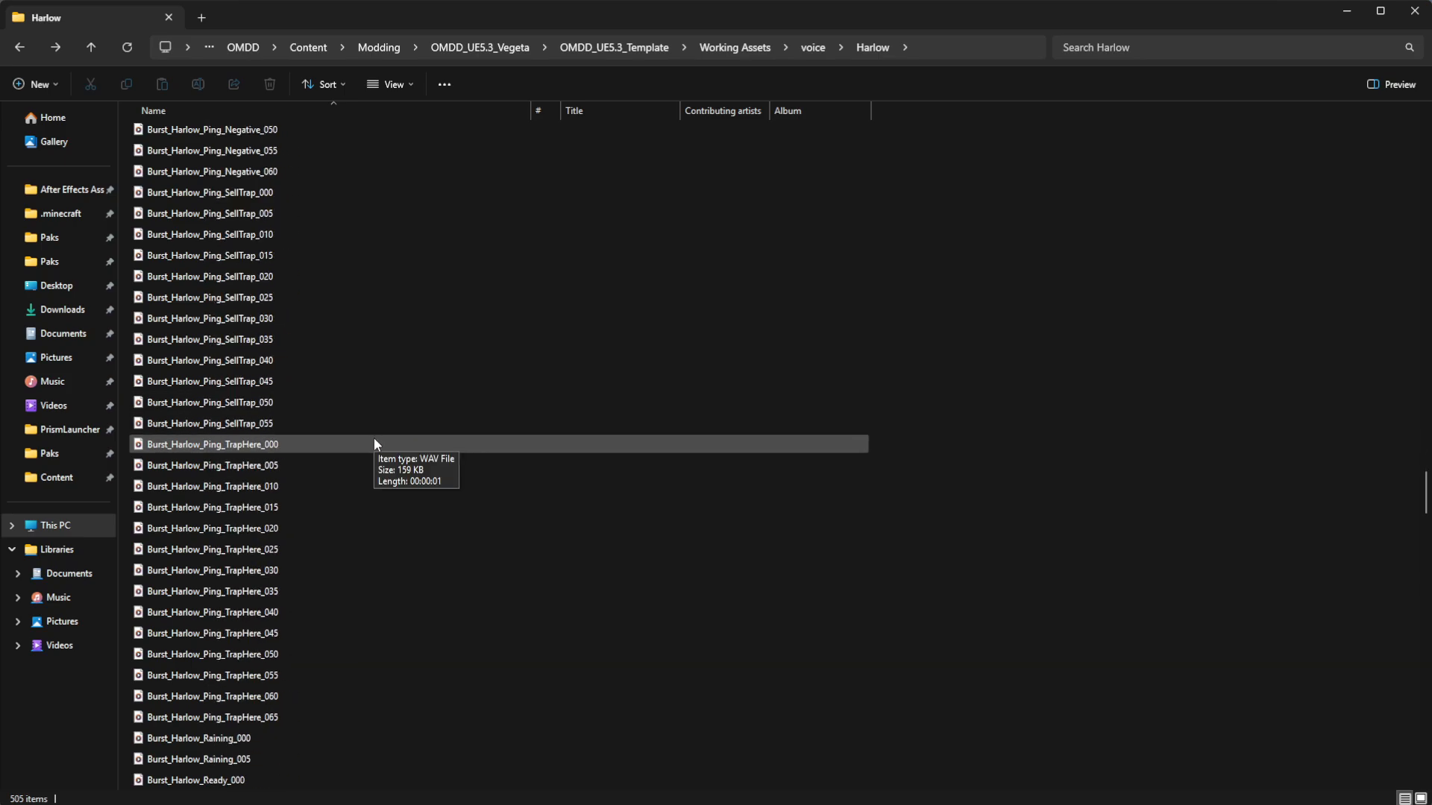
pyautogui.scroll(11, 440, 469)
pyautogui.moveTo(1425, 450); pyautogui.dragTo(1407, 133)
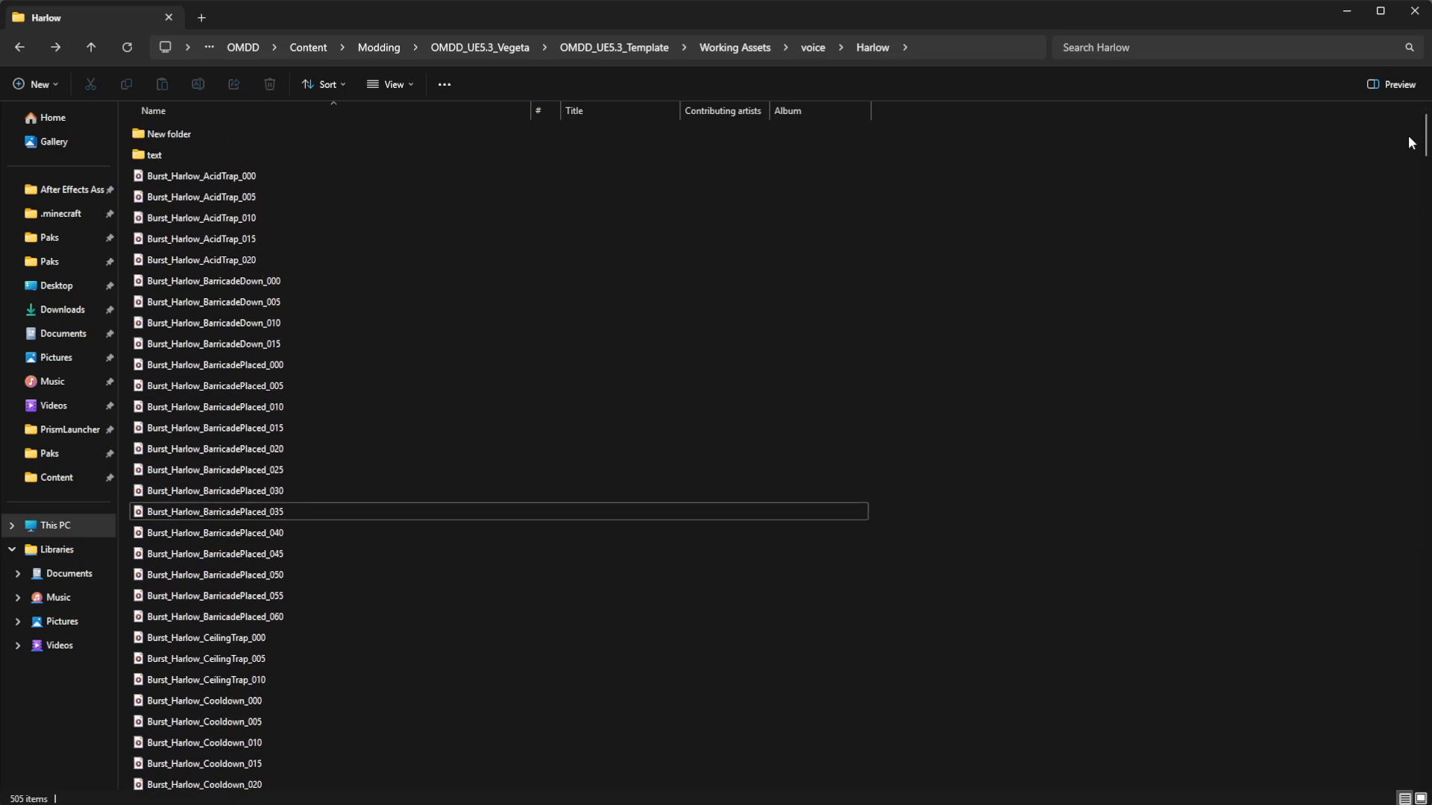
# - Select Burst_Harlow_AcidTrap_000 in the working assets Harlow folder and move the folder window aside to uncover FModel
pyautogui.click(223, 176)
pyautogui.click(217, 259)
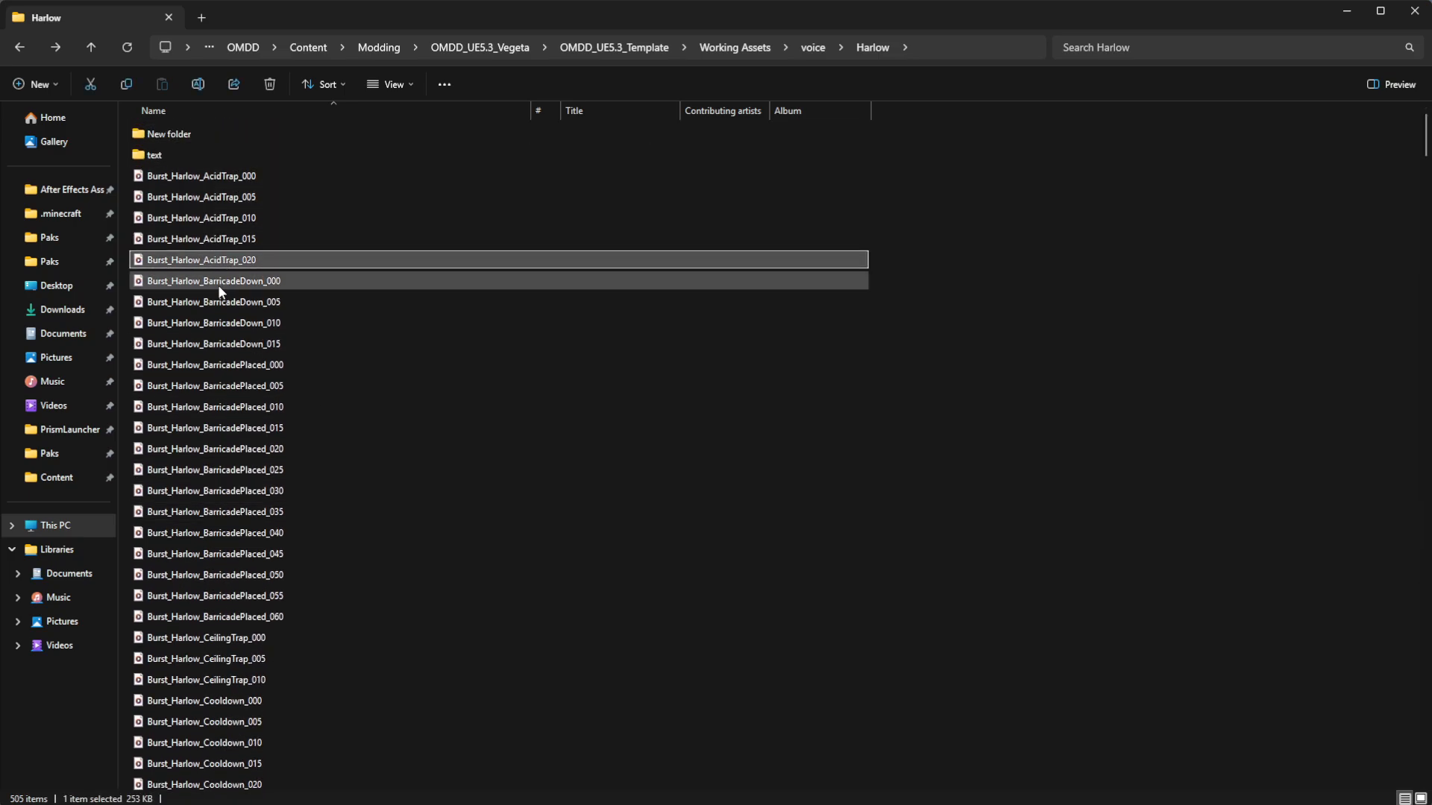
pyautogui.click(225, 284)
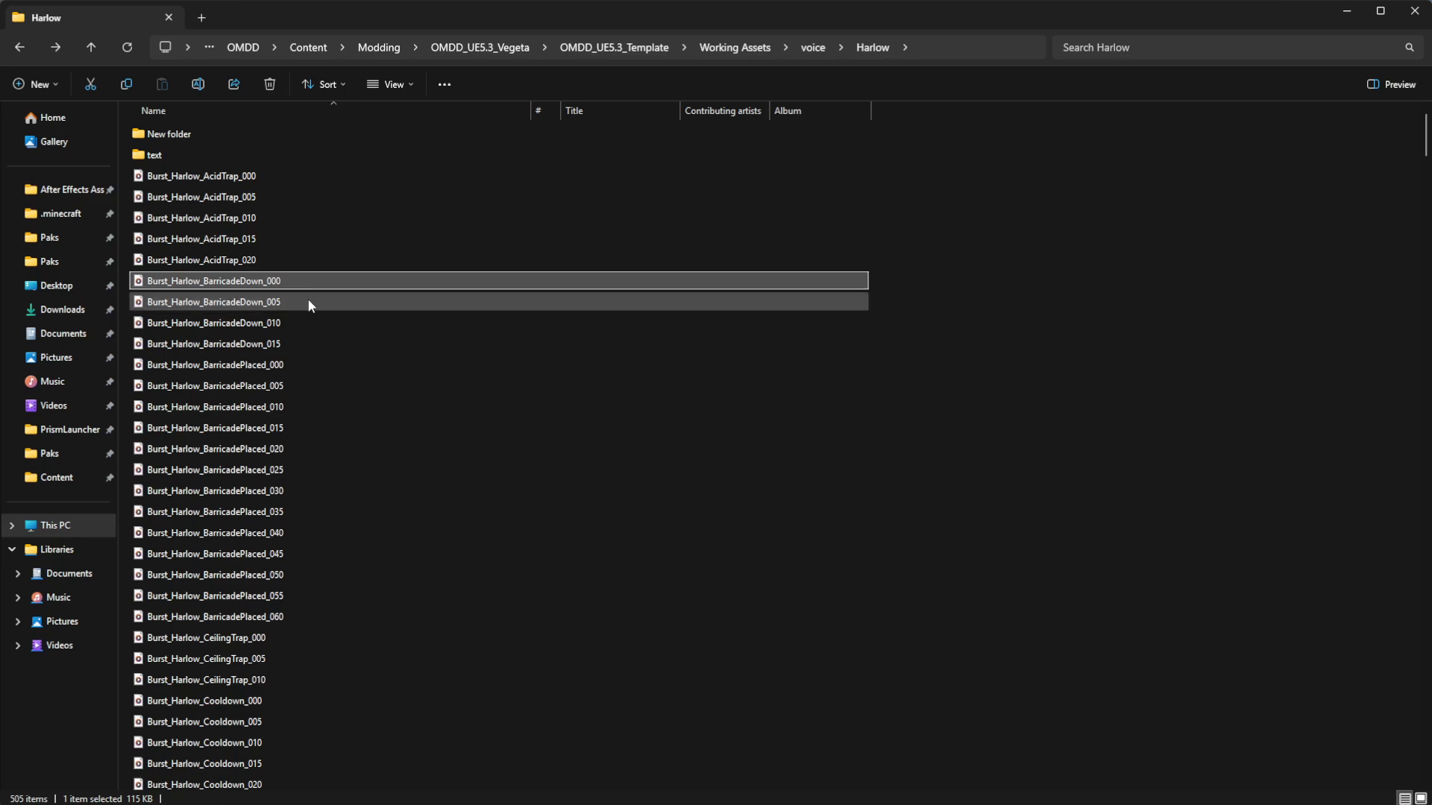
pyautogui.click(217, 177)
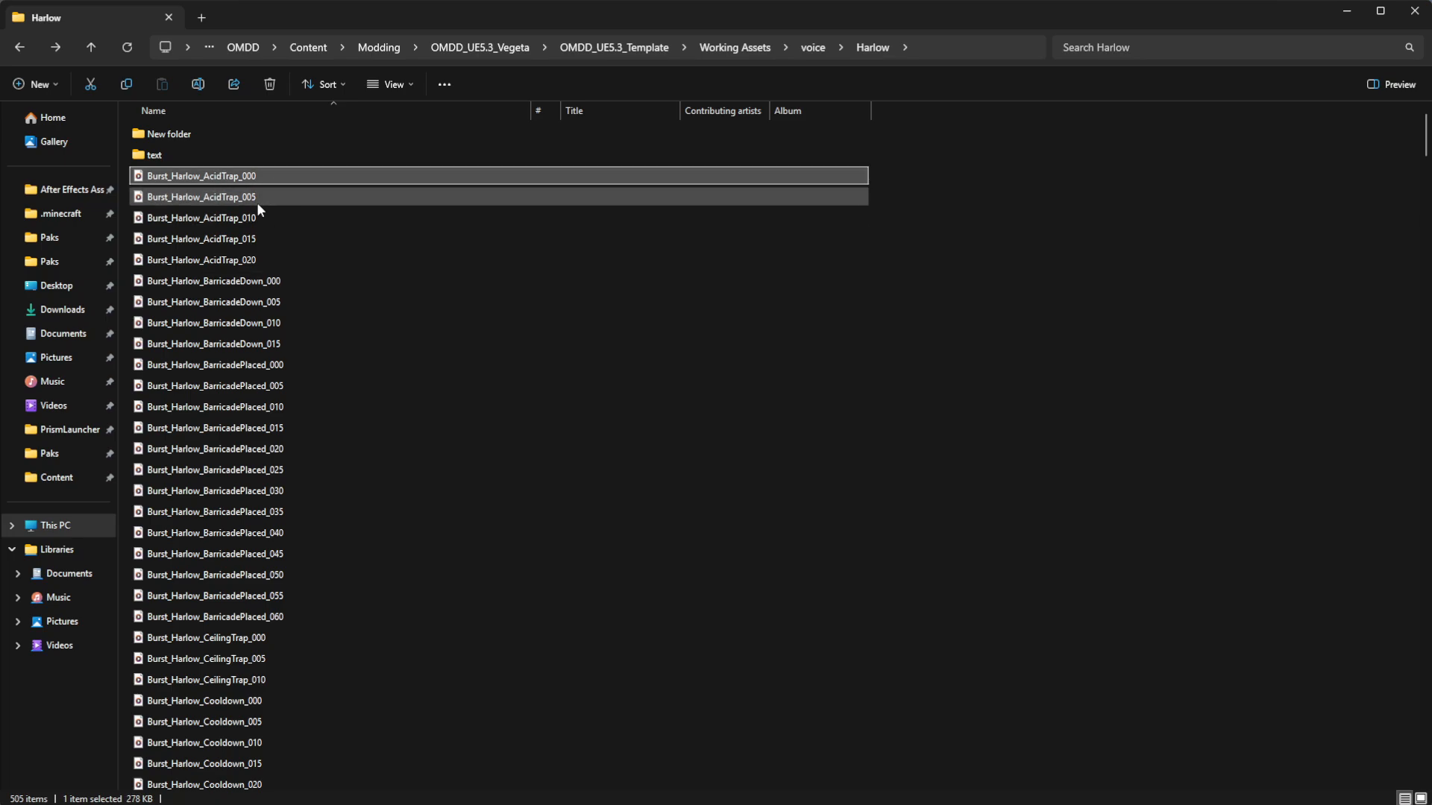
pyautogui.moveTo(486, 9); pyautogui.dragTo(1145, 235)
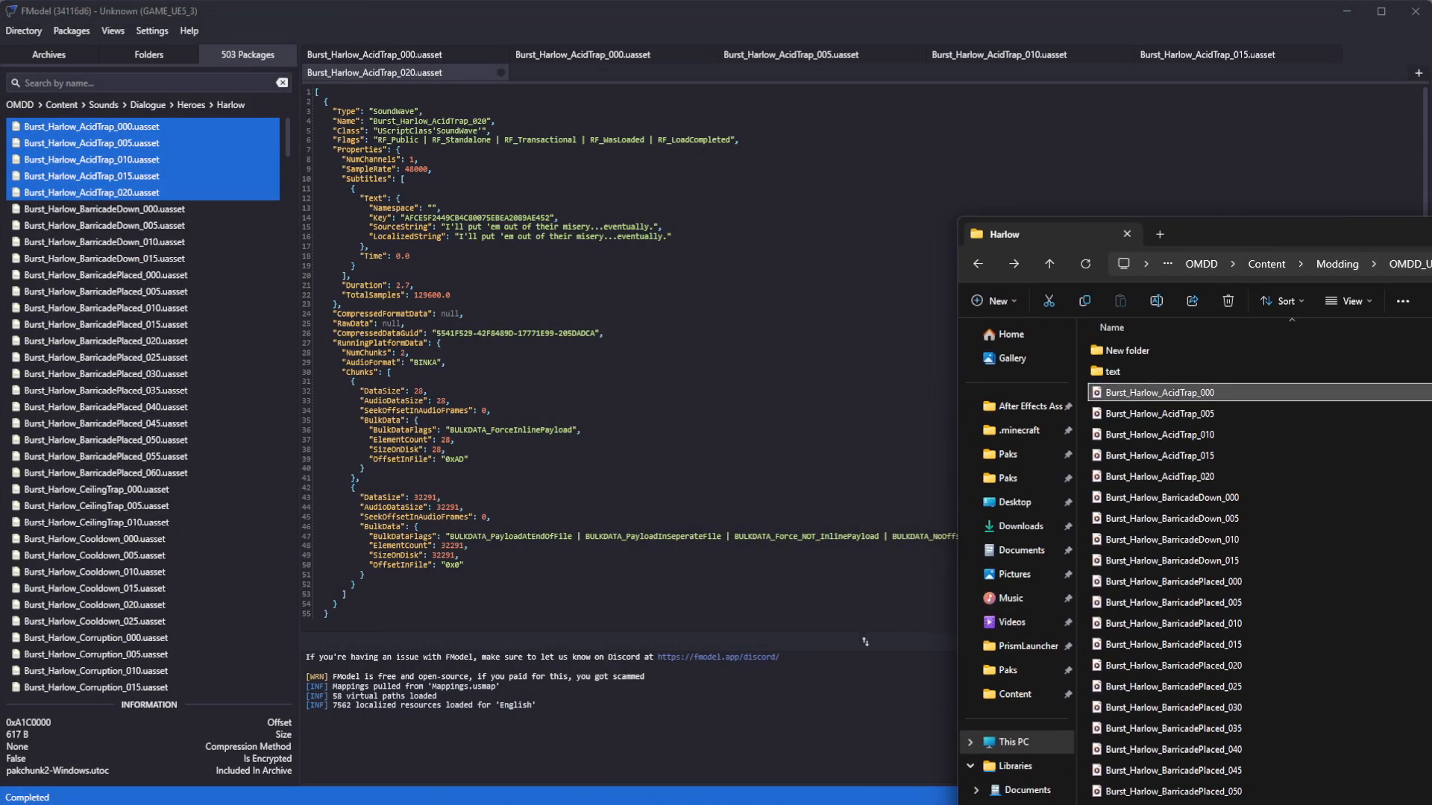
# - Switch to Pinokio's Discover page and browse the list of verified scripts
pyautogui.click(866, 642)
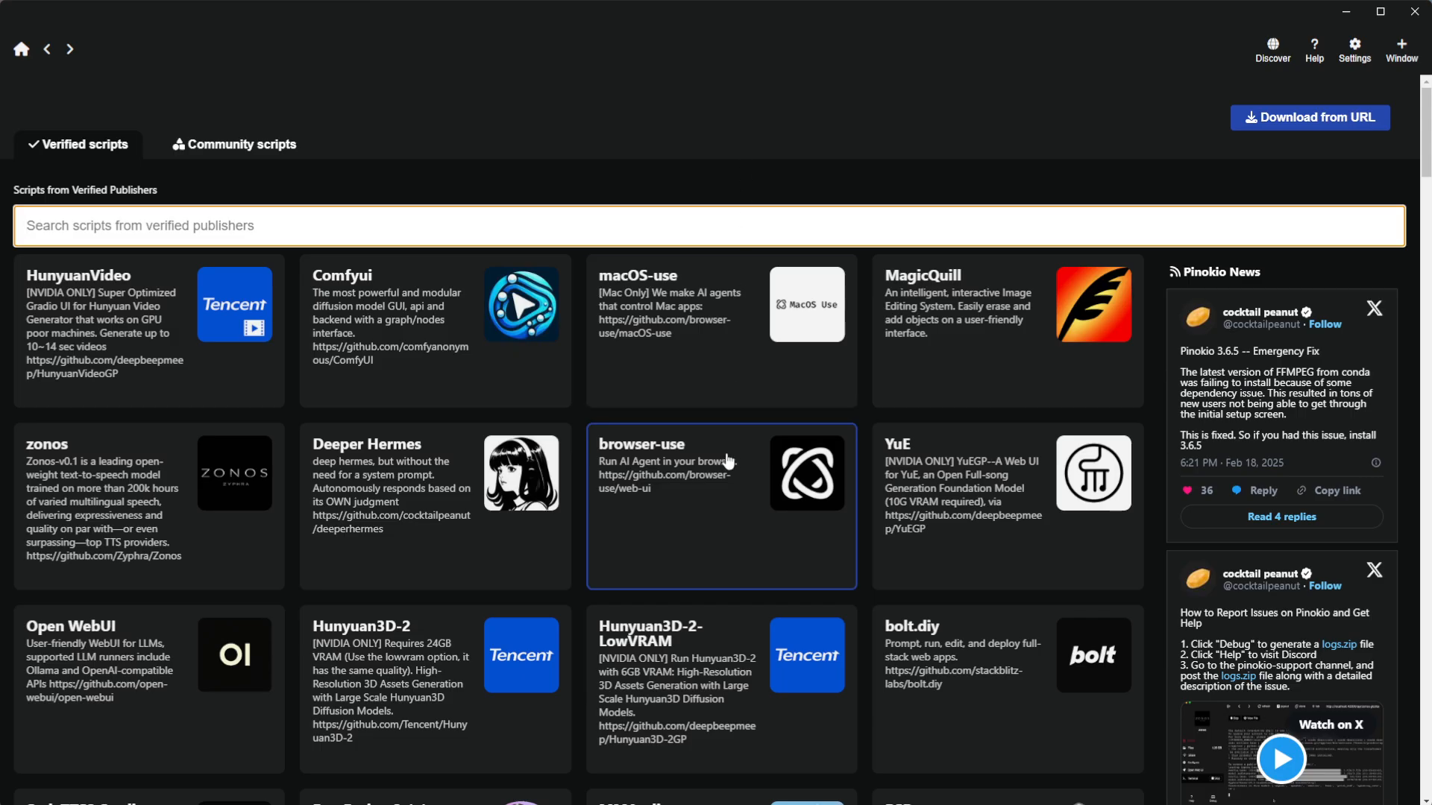
pyautogui.scroll(-20, 746, 440)
pyautogui.scroll(-2, 758, 410)
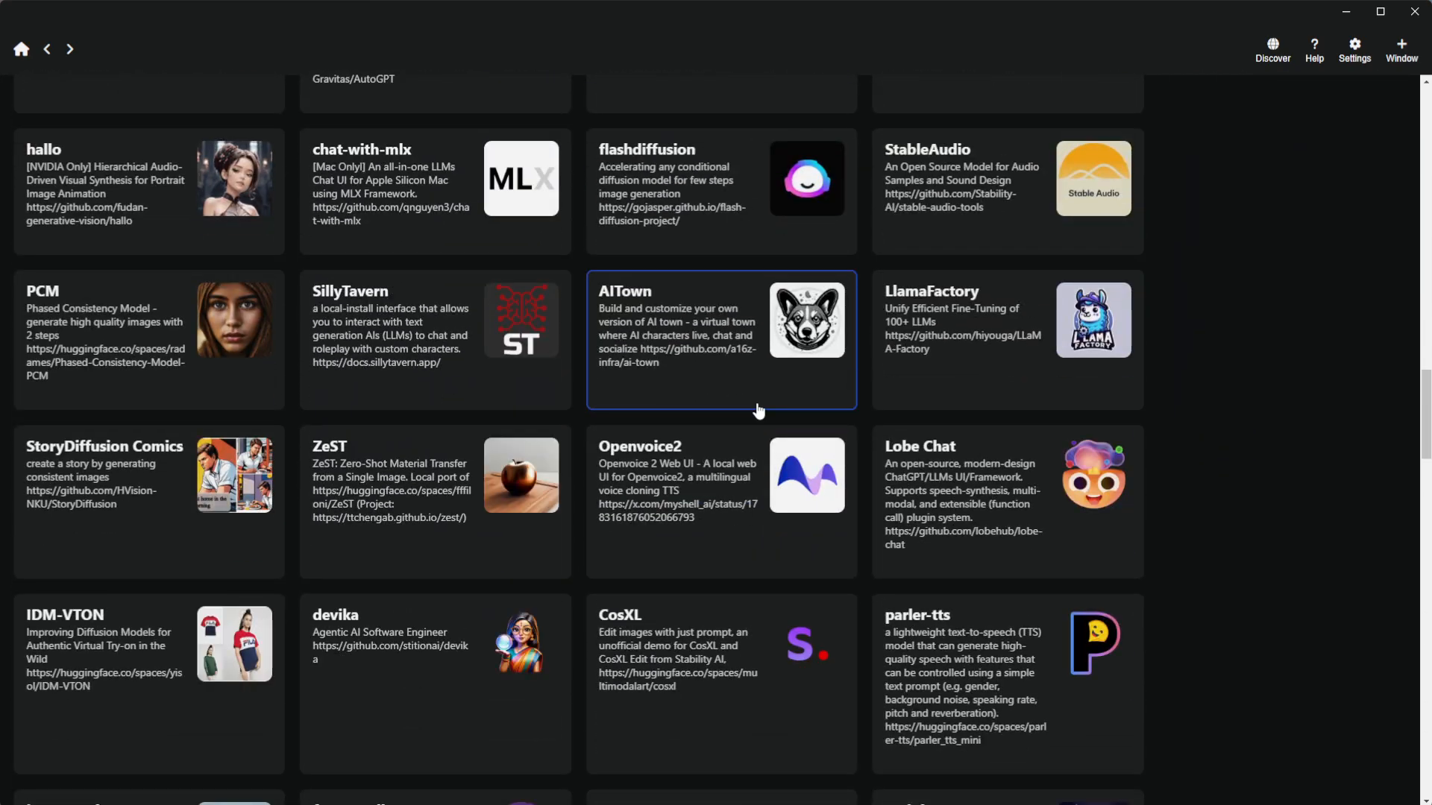
pyautogui.scroll(18, 758, 405)
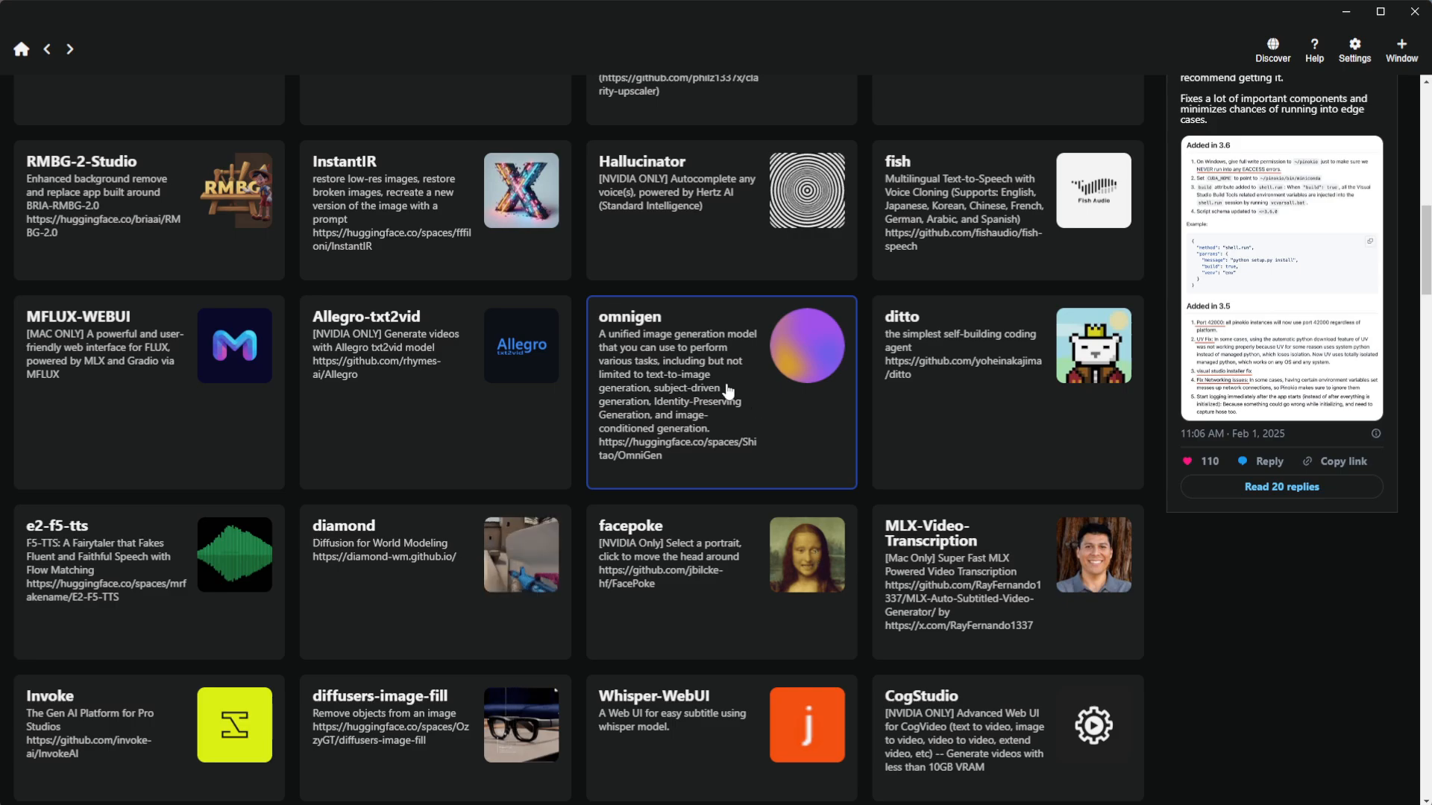
pyautogui.scroll(5, 676, 421)
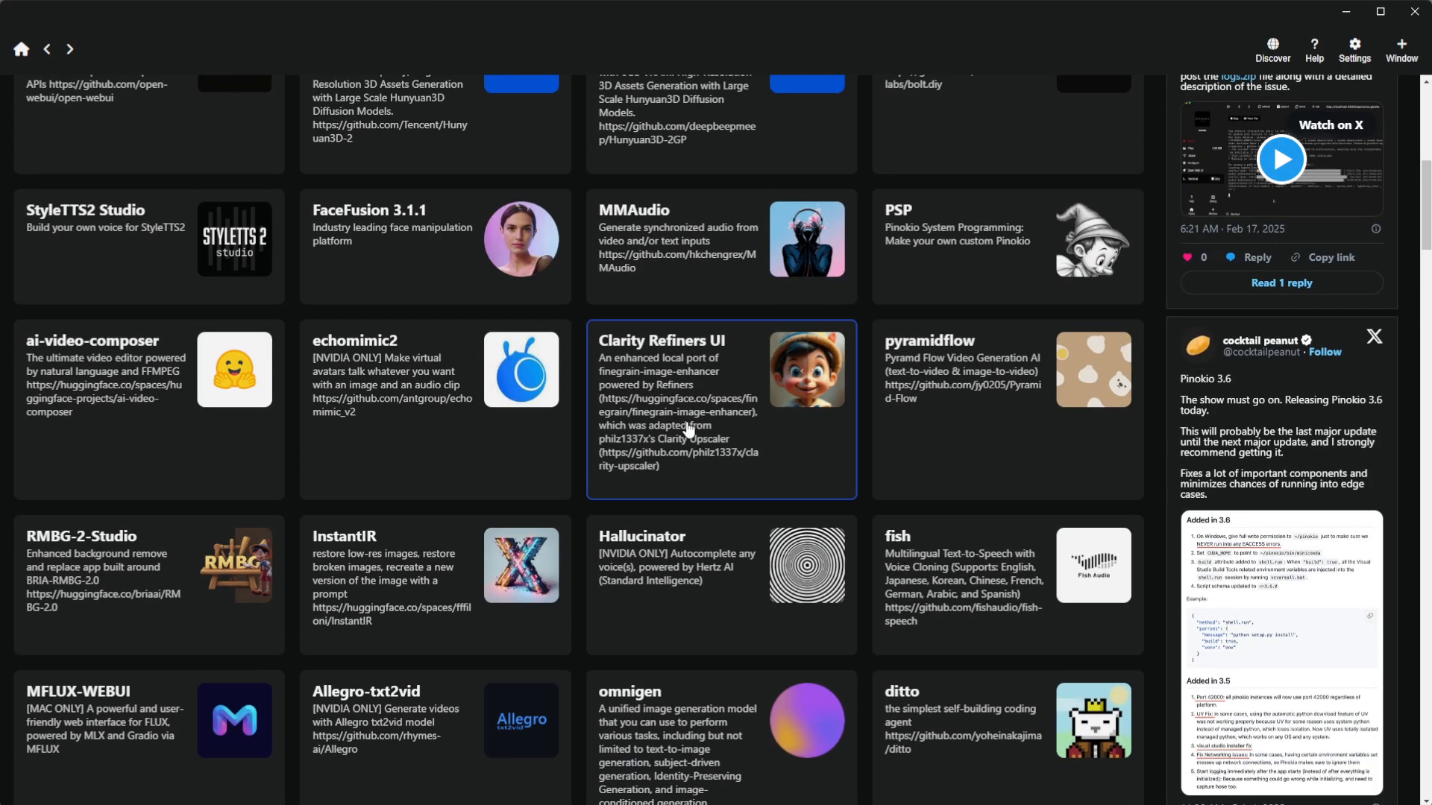
pyautogui.scroll(4, 675, 422)
pyautogui.scroll(-6, 686, 422)
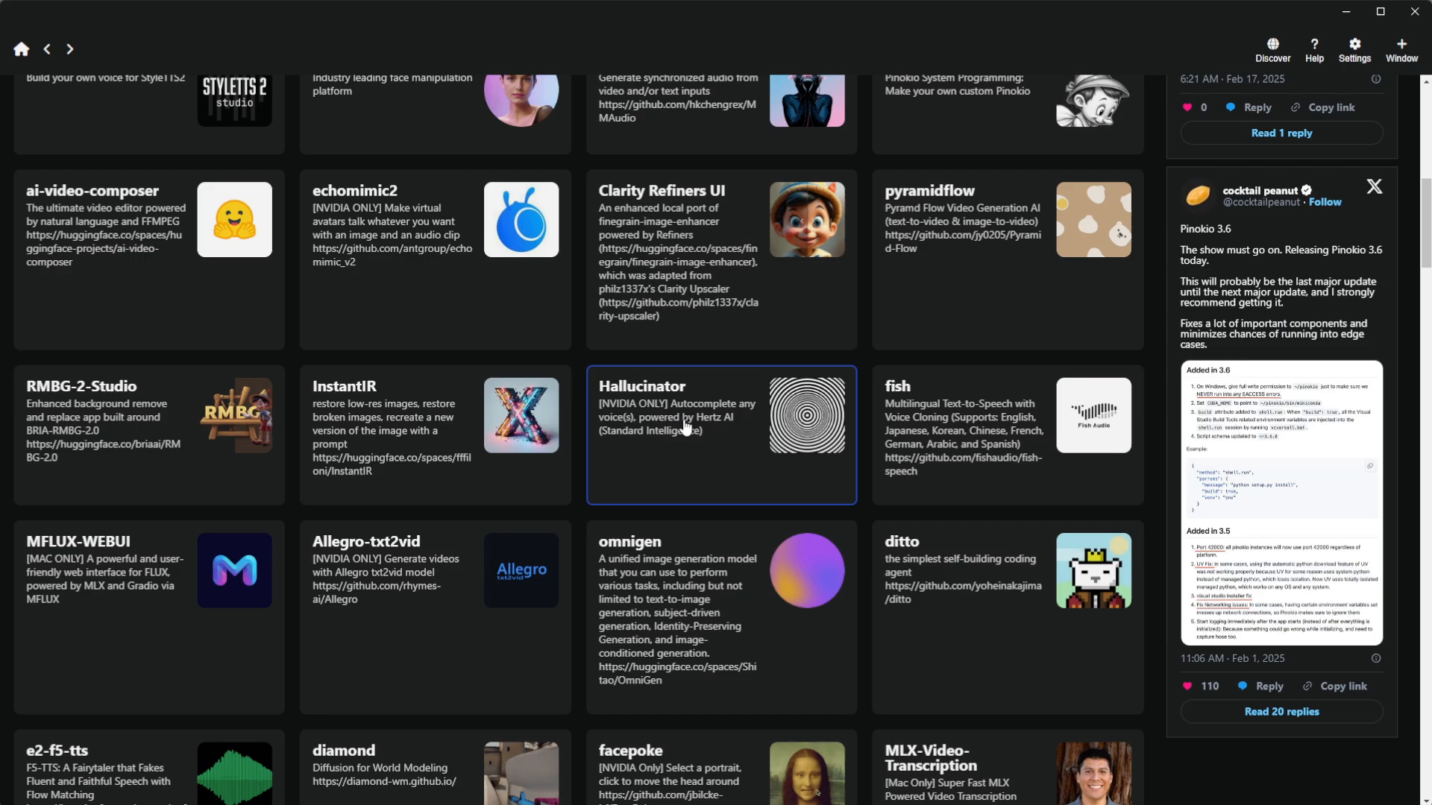
pyautogui.scroll(10, 687, 422)
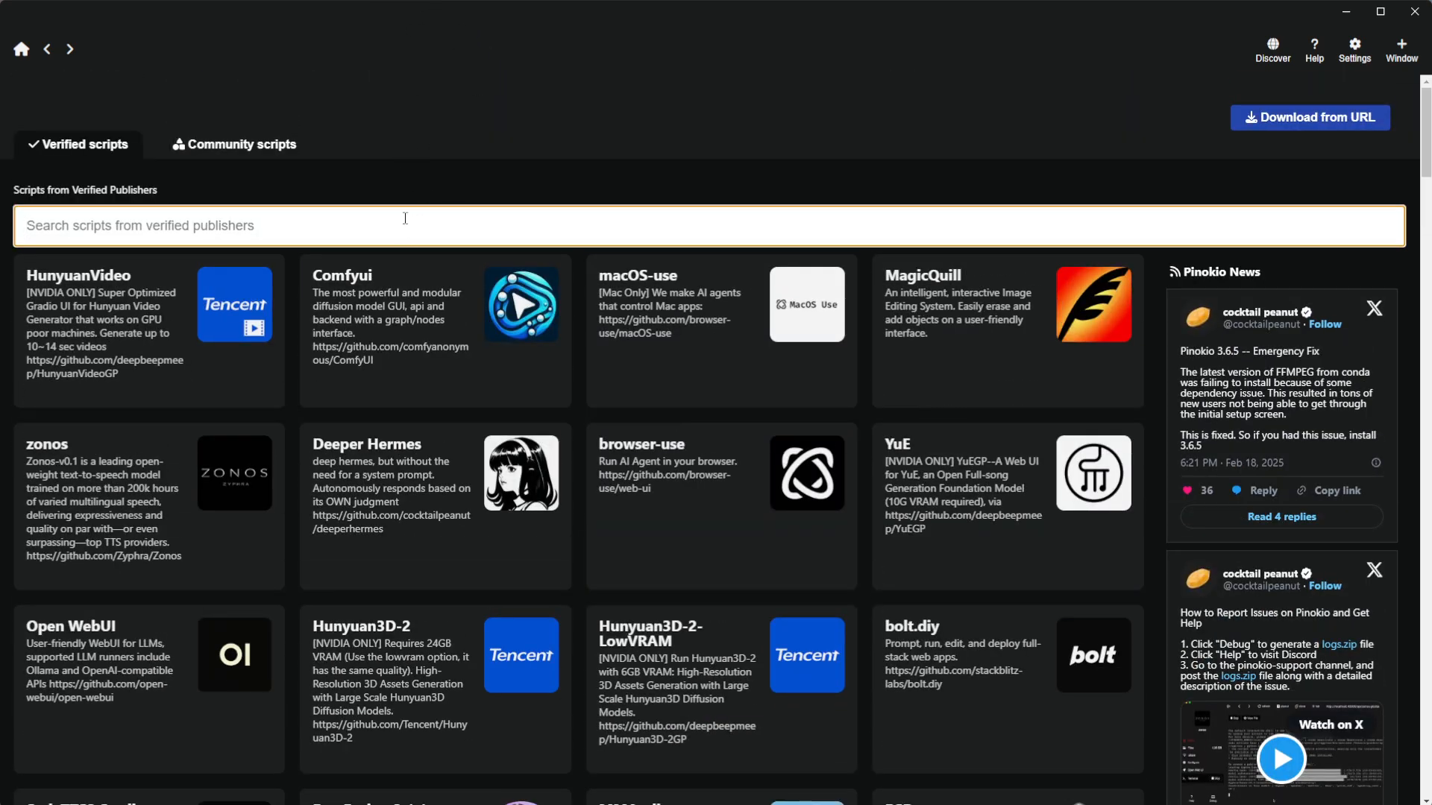
# - Search the verified scripts for "WEB", view the Whisper-WebUI download page, and minimize Pinokio's Discover window
pyautogui.write('WEB')
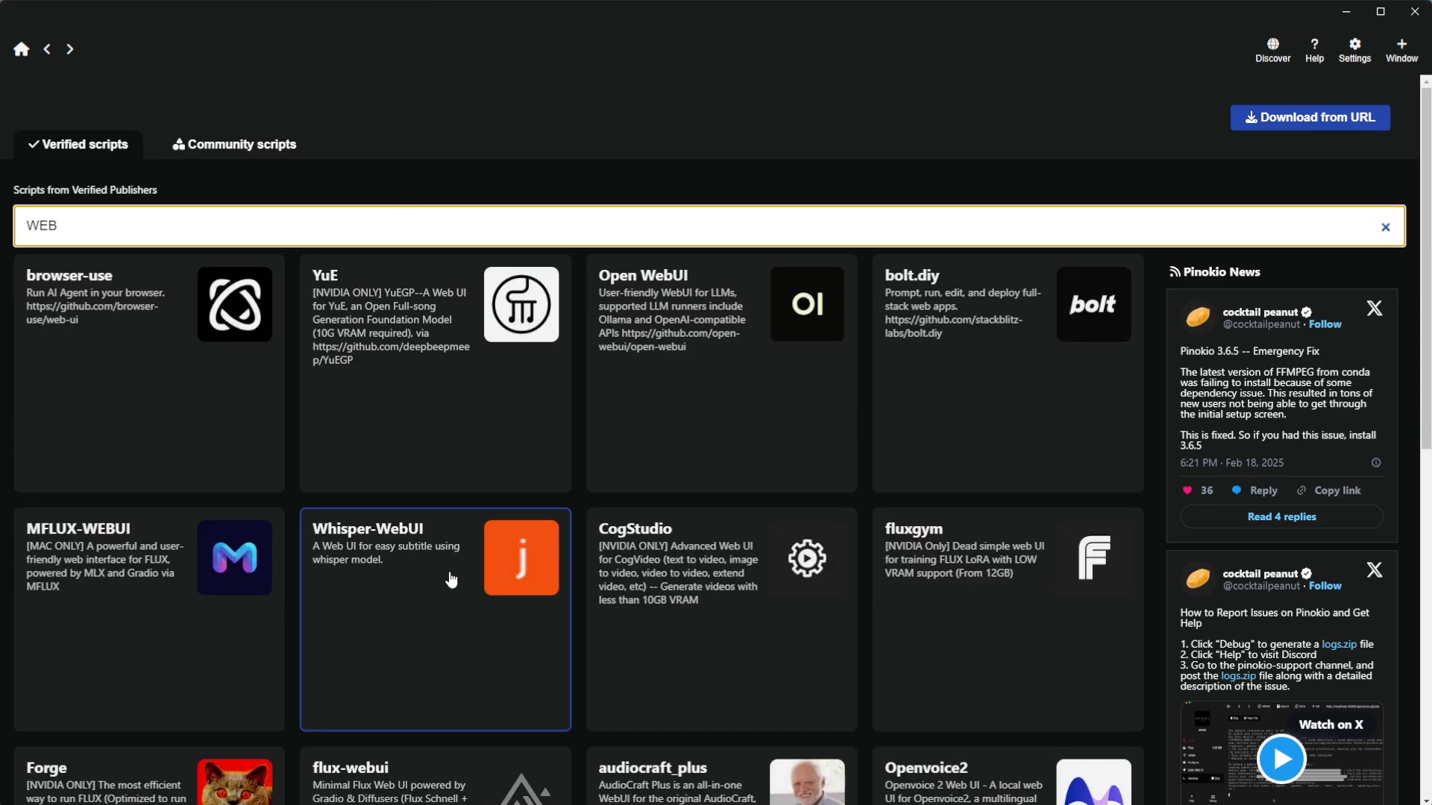
pyautogui.click(426, 588)
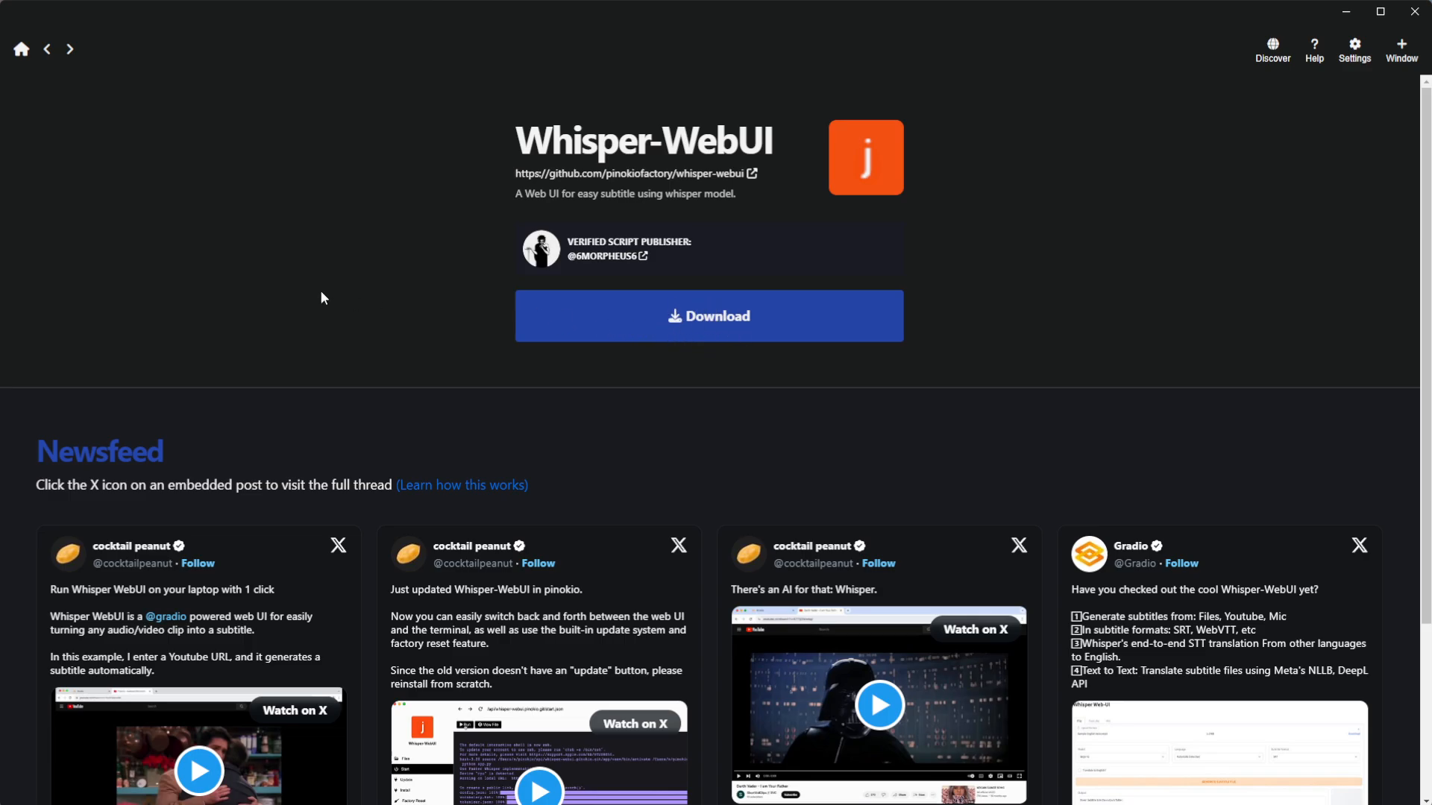
pyautogui.click(1347, 11)
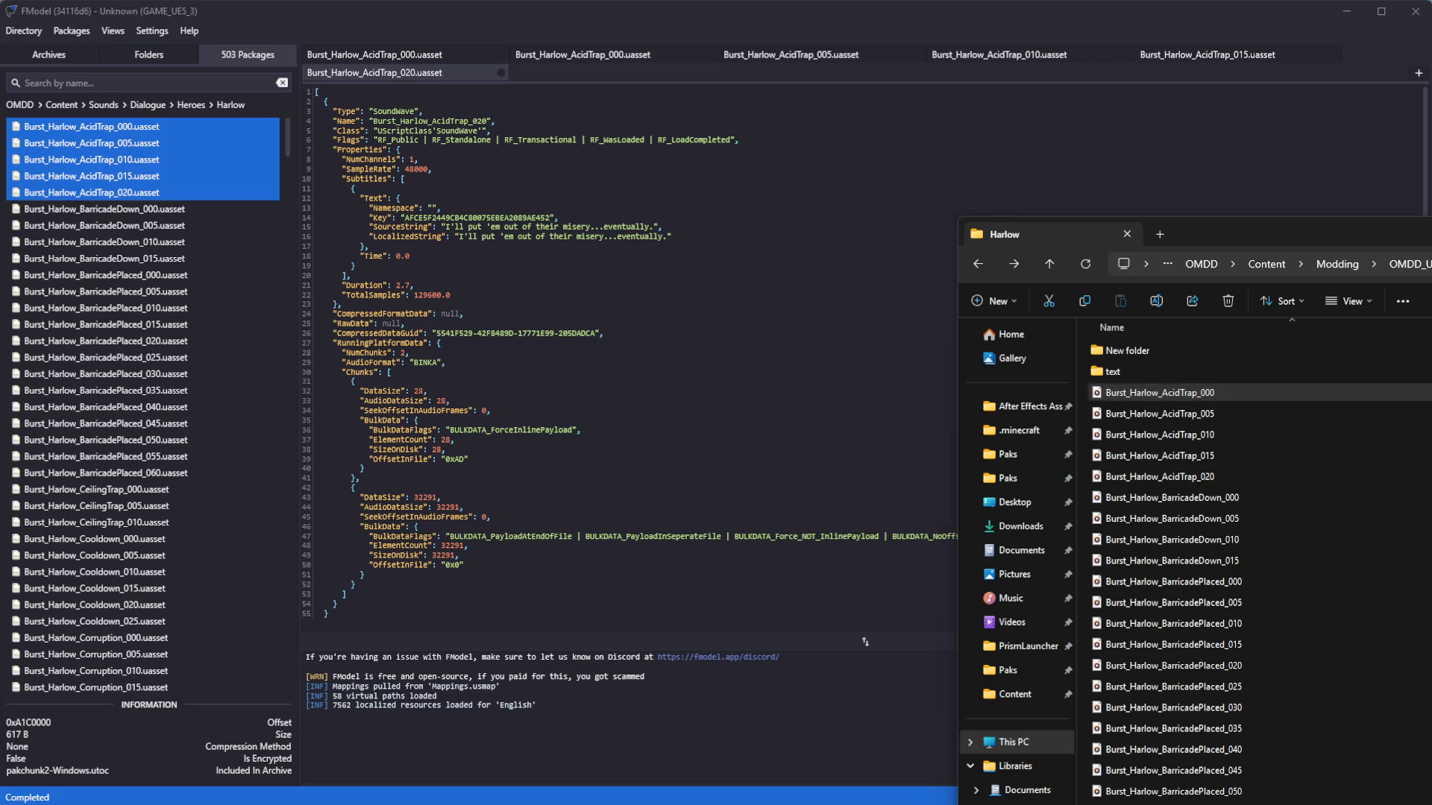
# - Switch to the running Whisper-WebUI window, maximize it and look over the file transcription options
pyautogui.hotkey('alt', 'Tab')
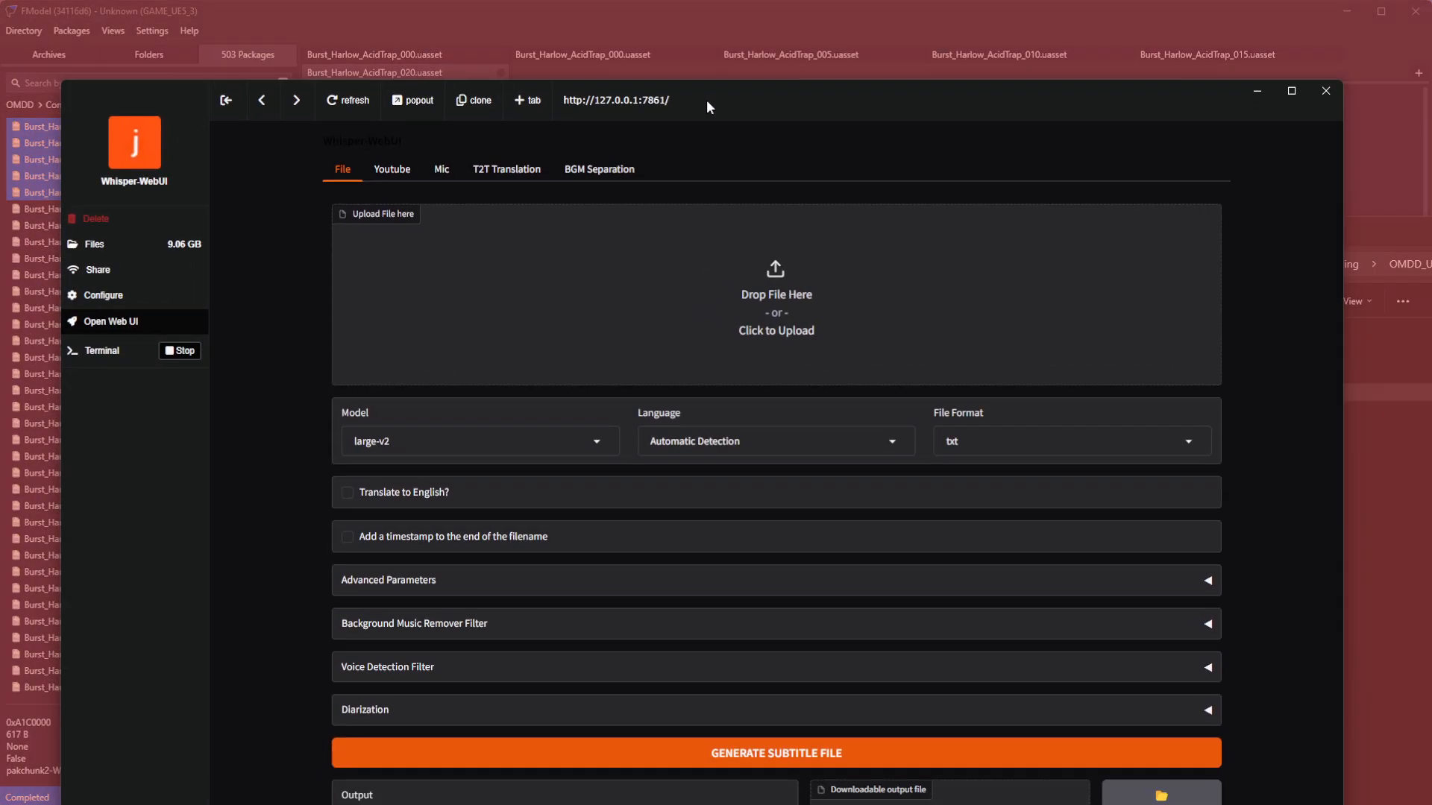
pyautogui.doubleClick(706, 93)
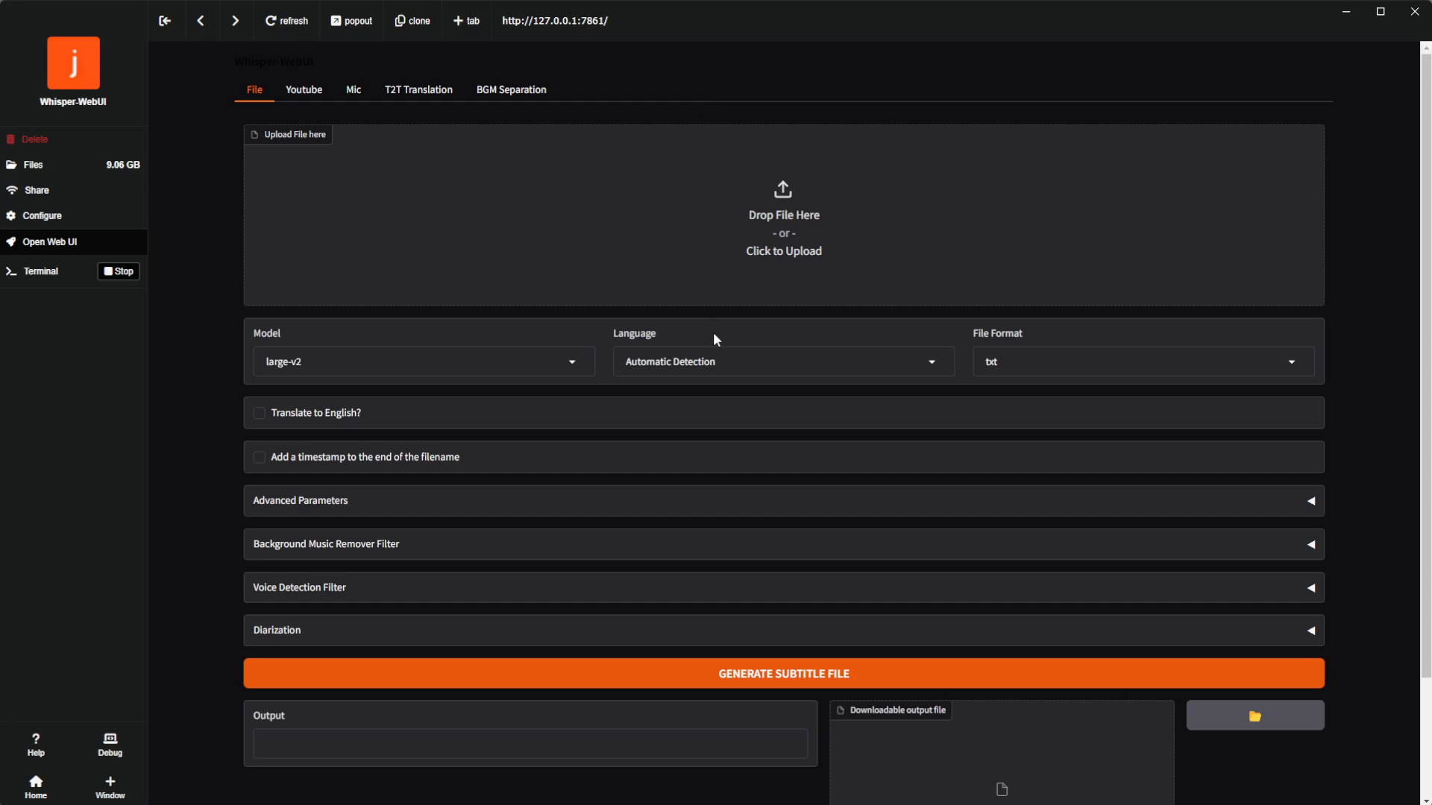
pyautogui.scroll(-3, 224, 472)
pyautogui.scroll(3, 221, 464)
pyautogui.scroll(-1, 218, 455)
pyautogui.scroll(2, 219, 454)
# - Bring the Harlow folder over Whisper-WebUI and upload the five WAV files Burst_Harlow_AcidTrap_000 through Burst_Harlow_AcidTrap_020
pyautogui.hotkey('alt', 'Tab')
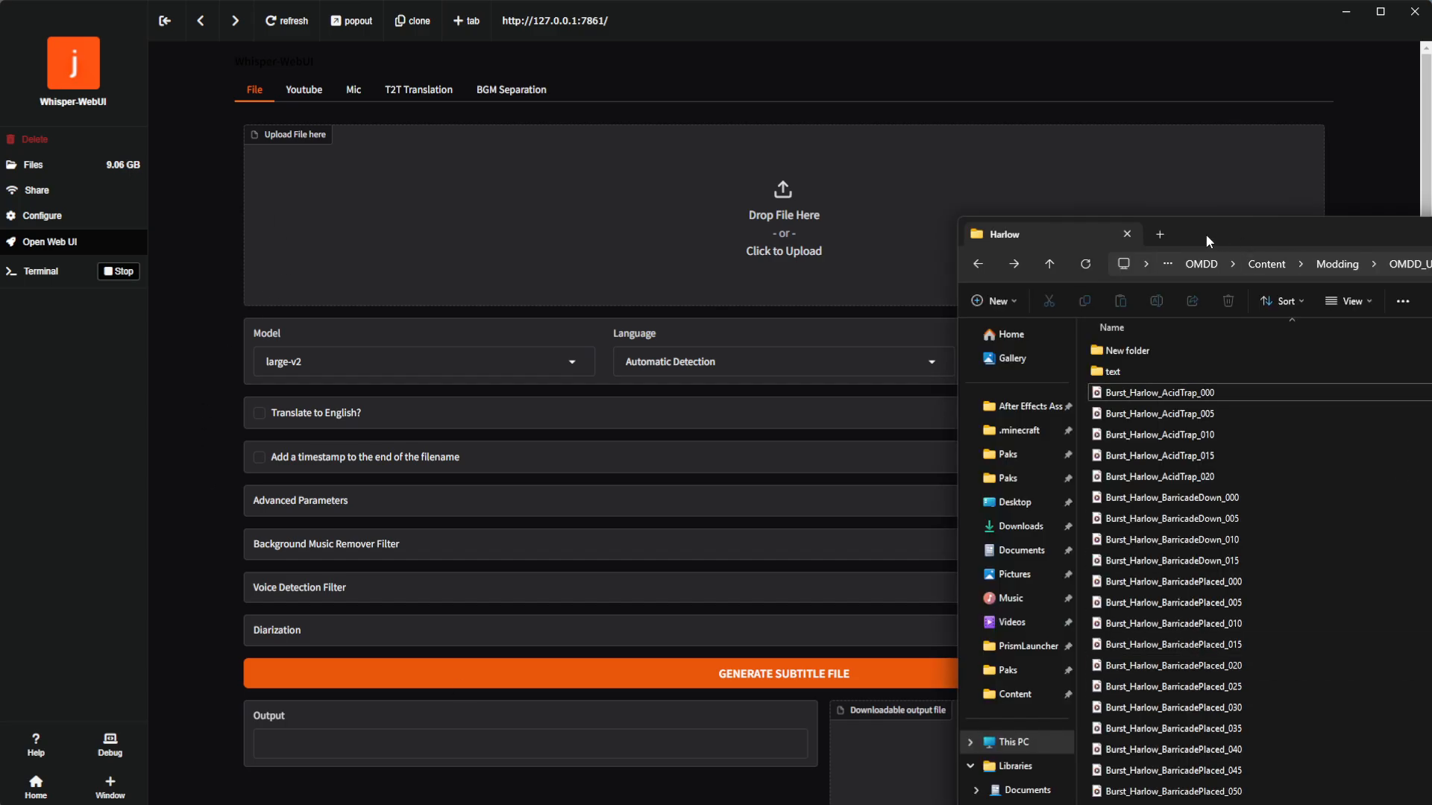
pyautogui.moveTo(1207, 240); pyautogui.dragTo(1431, 146)
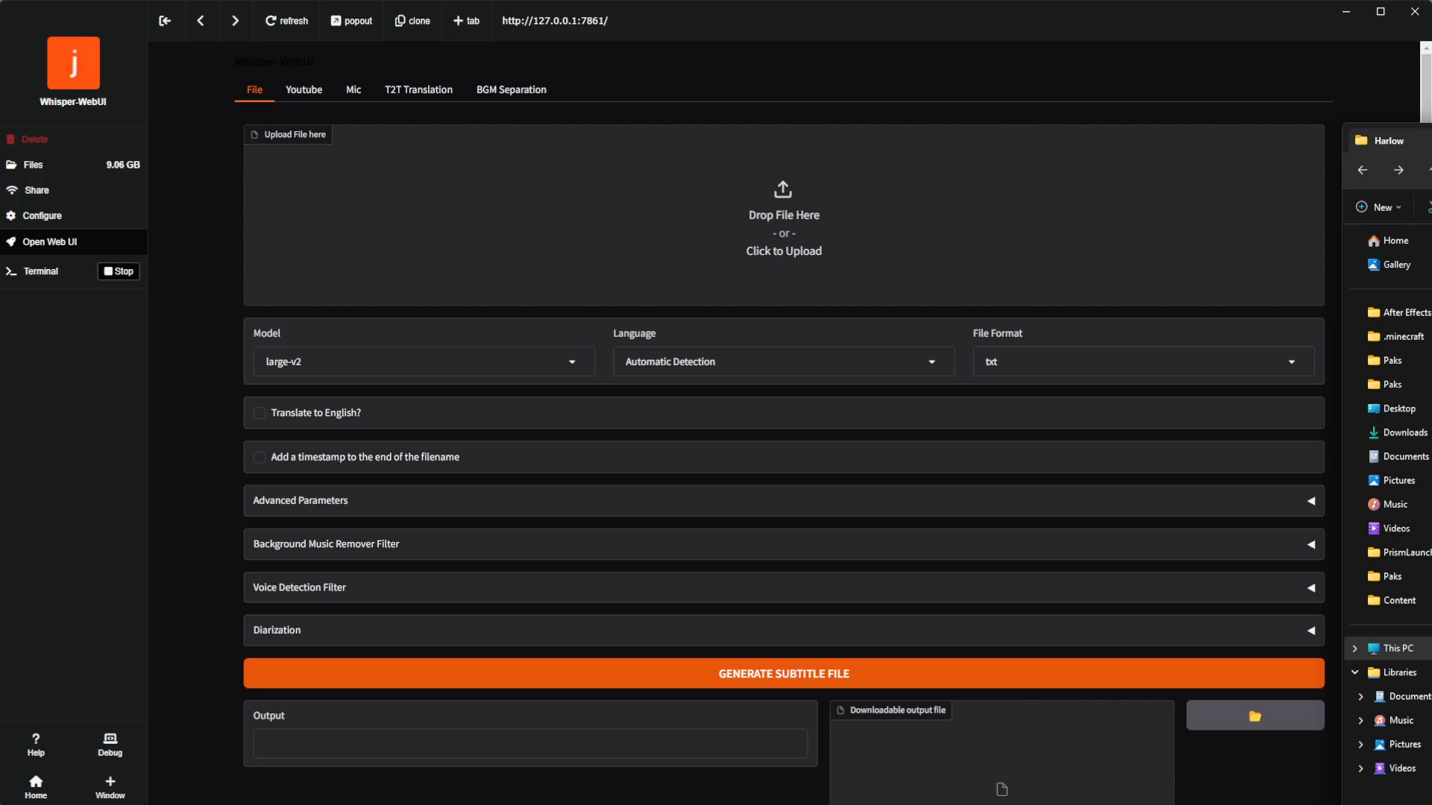
pyautogui.moveTo(1431, 140); pyautogui.dragTo(791, 117)
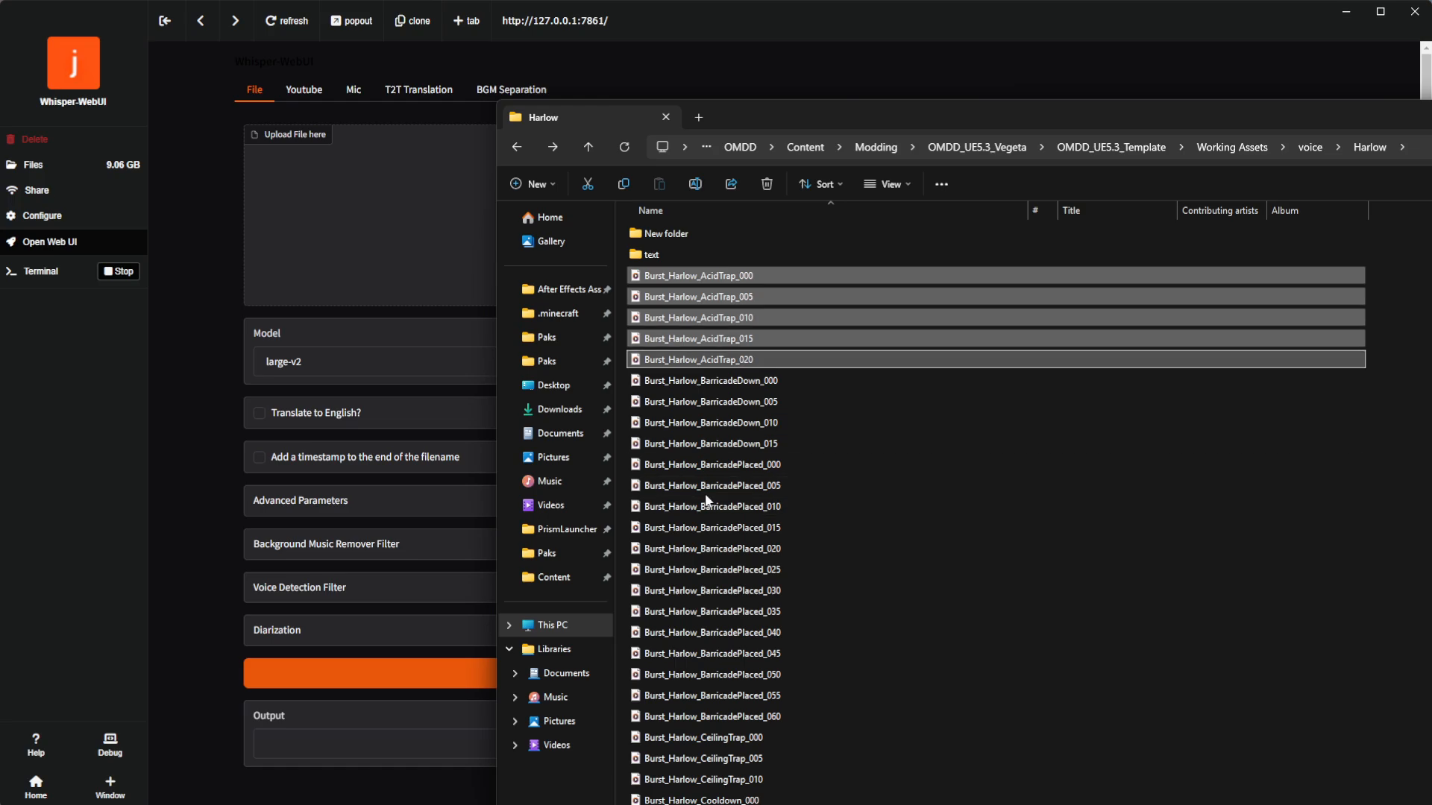
pyautogui.moveTo(706, 277); pyautogui.dragTo(368, 201)
pyautogui.scroll(-2, 478, 197)
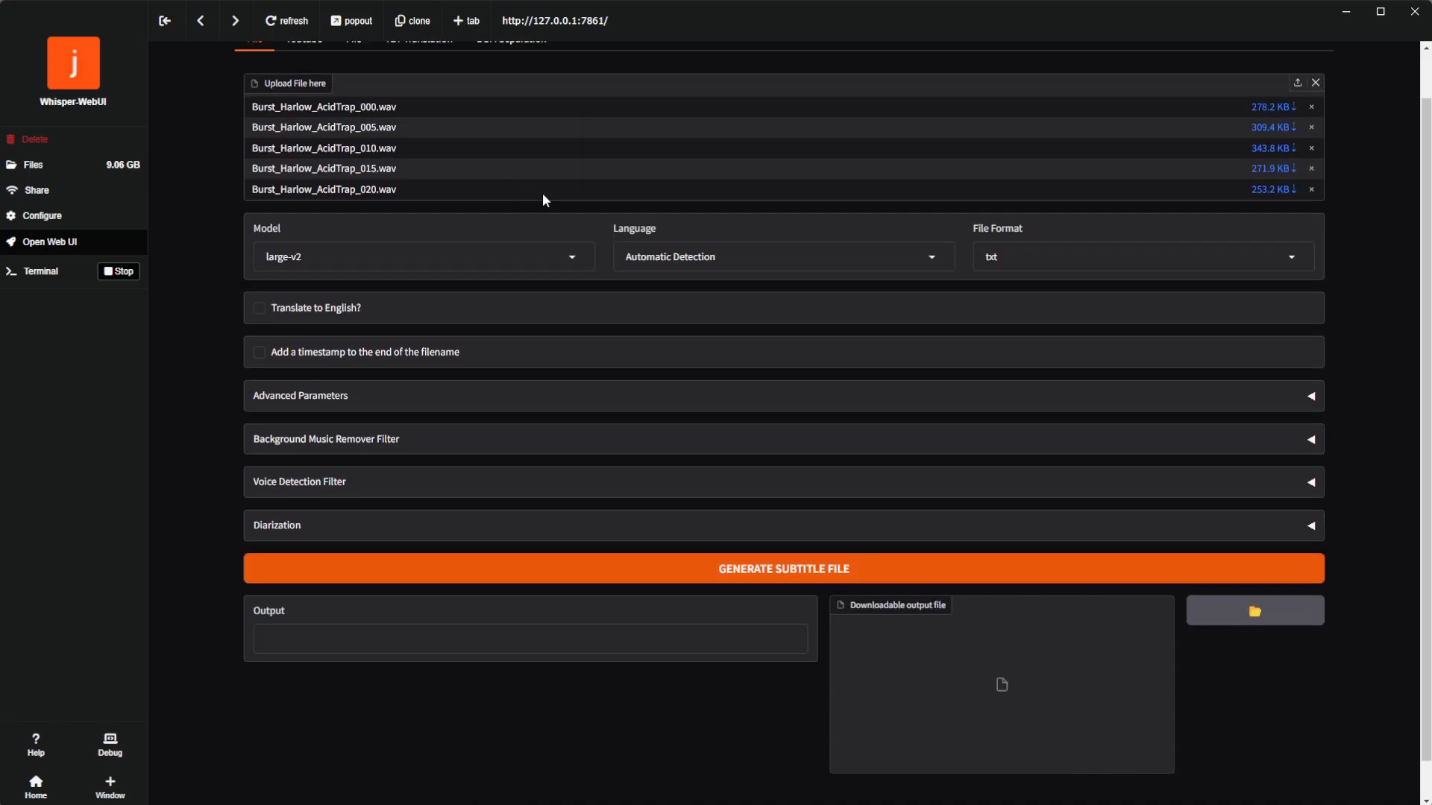
pyautogui.scroll(2, 895, 200)
# - Look through the other voice files in the Harlow folder and return to Whisper-WebUI
pyautogui.click(1429, 292)
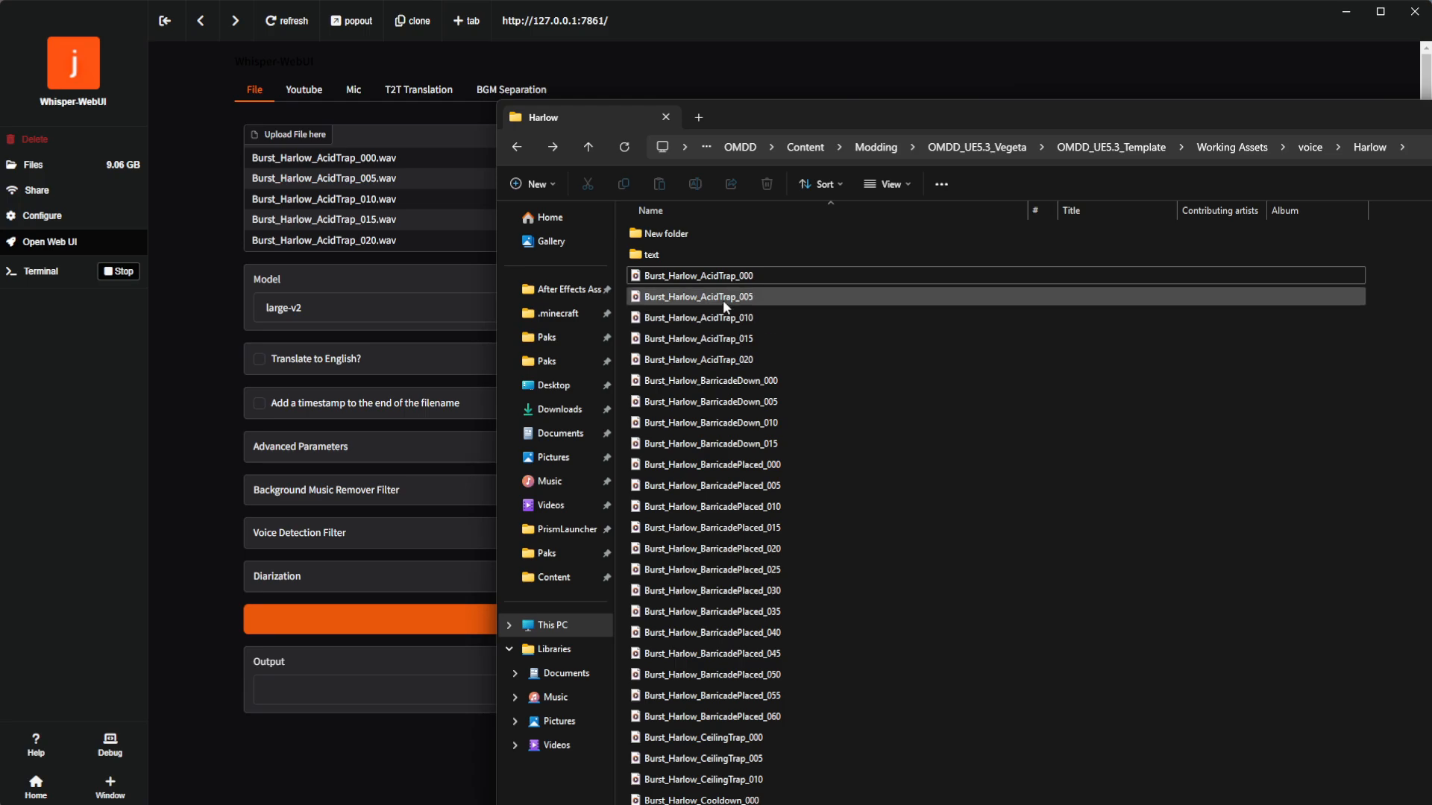
pyautogui.click(720, 276)
pyautogui.scroll(-10, 840, 737)
pyautogui.scroll(-9, 794, 737)
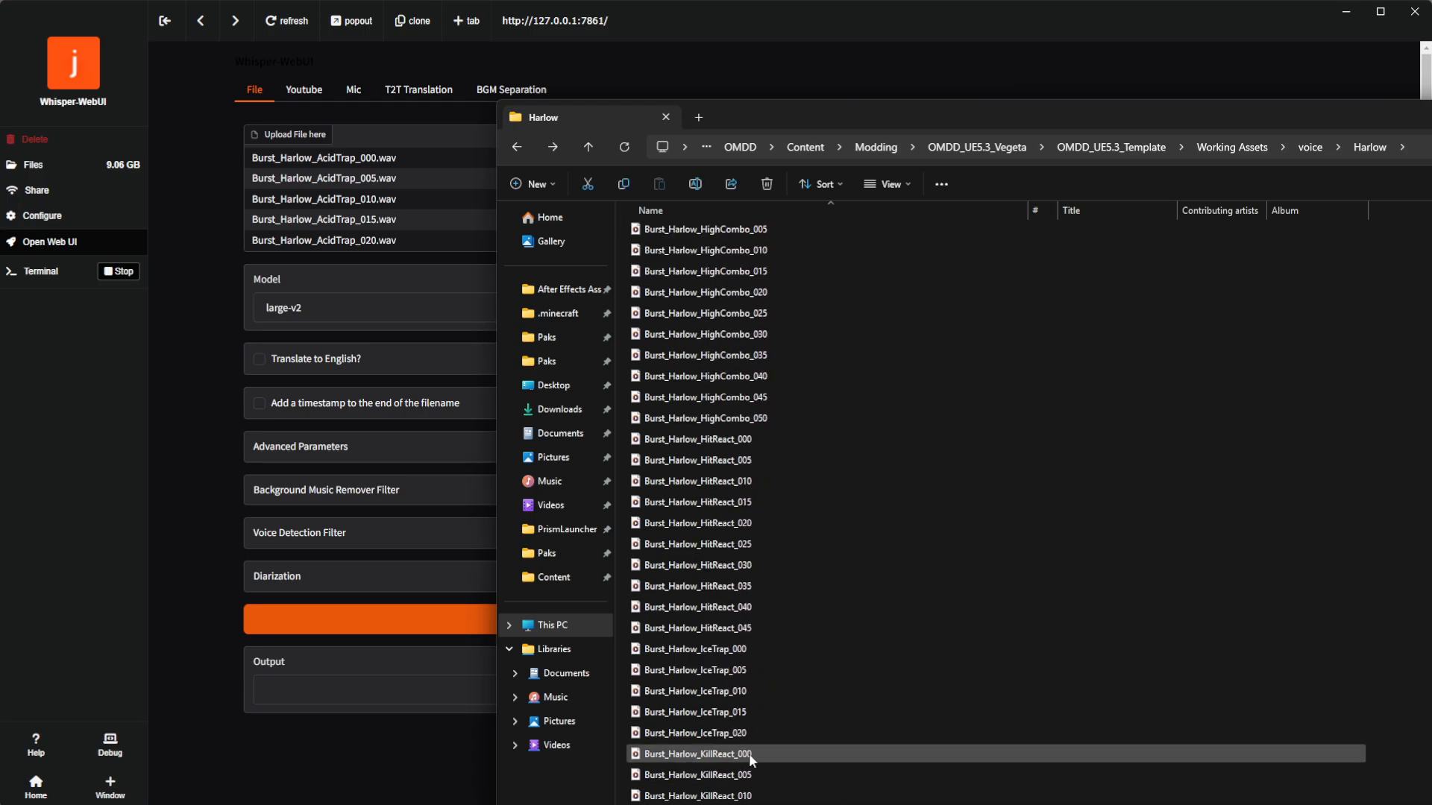
pyautogui.click(196, 196)
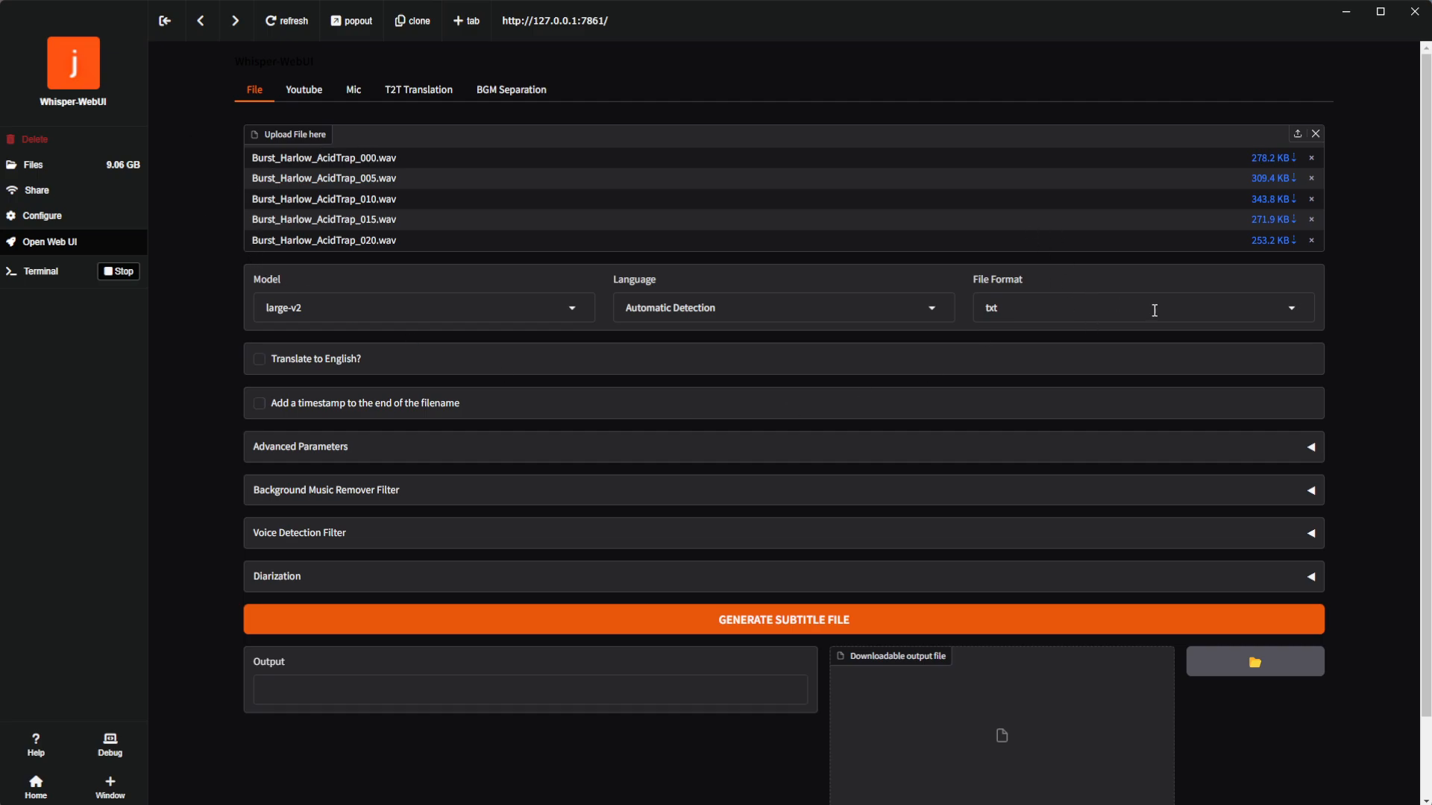
# - Choose txt as the output file format and start generating subtitle files for the uploaded AcidTrap clips
pyautogui.click(1153, 312)
pyautogui.click(1040, 387)
pyautogui.scroll(-1, 1380, 488)
pyautogui.scroll(-1, 1382, 494)
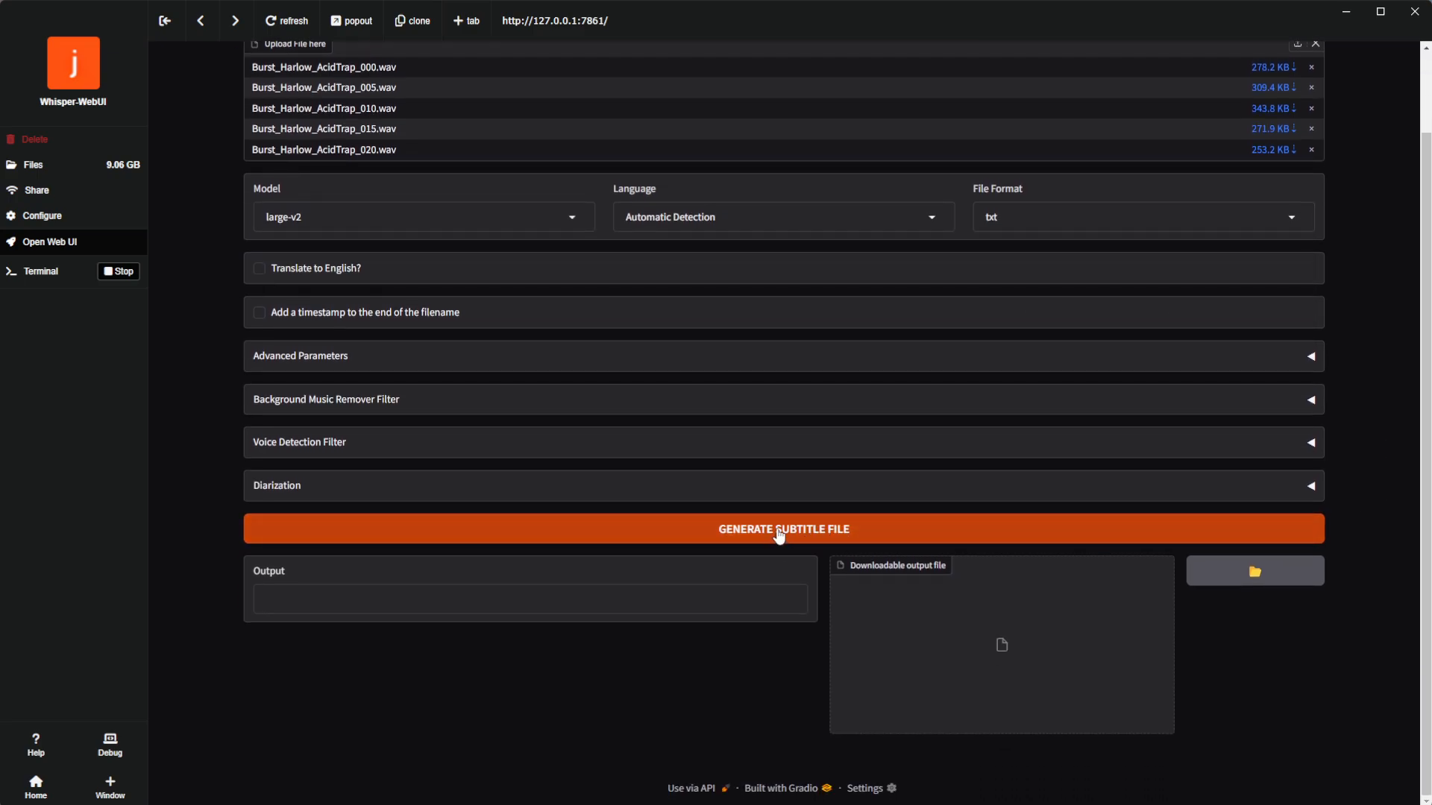
pyautogui.click(780, 534)
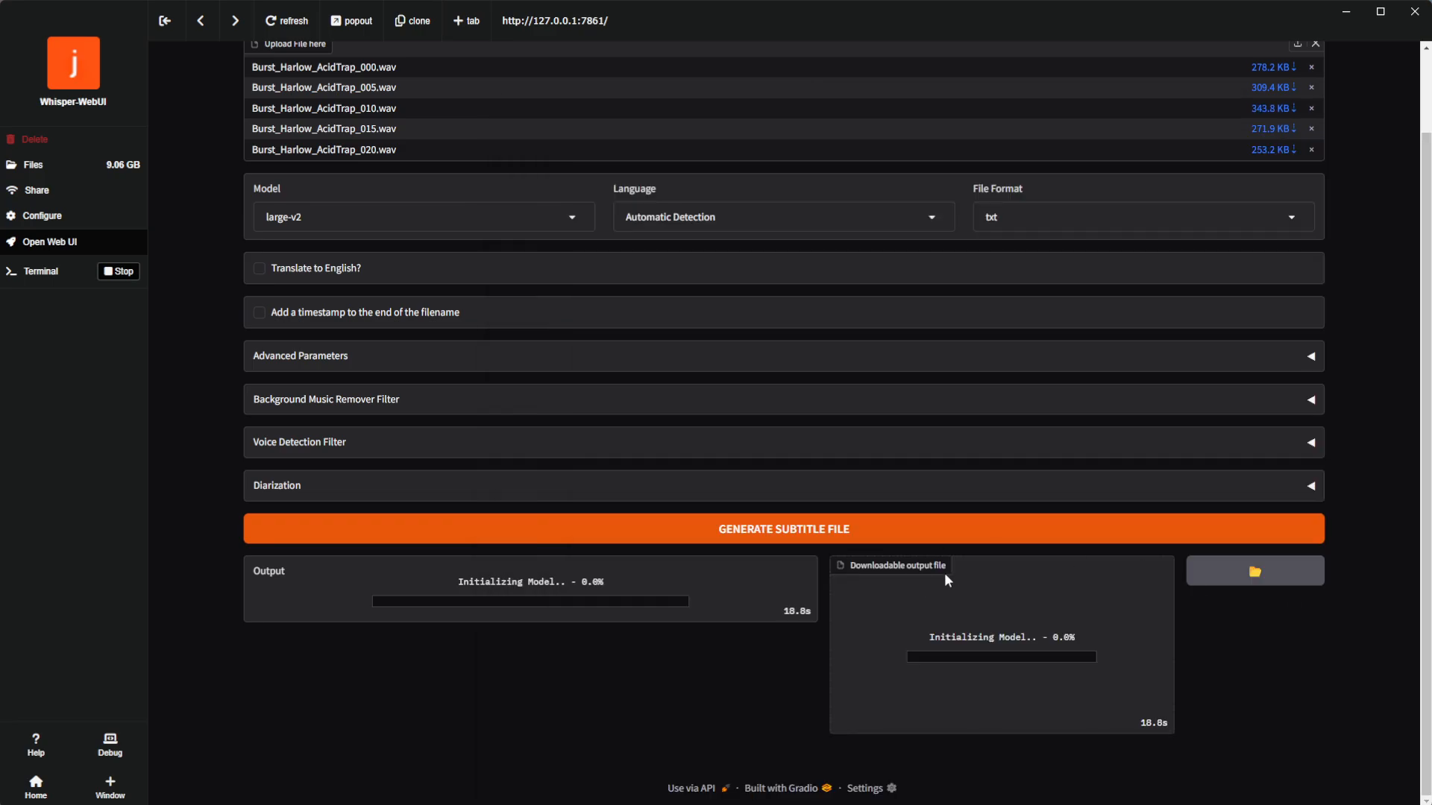
# - Open Whisper-WebUI's outputs folder while the transcription runs and maximize the folder window
pyautogui.scroll(2, 1076, 567)
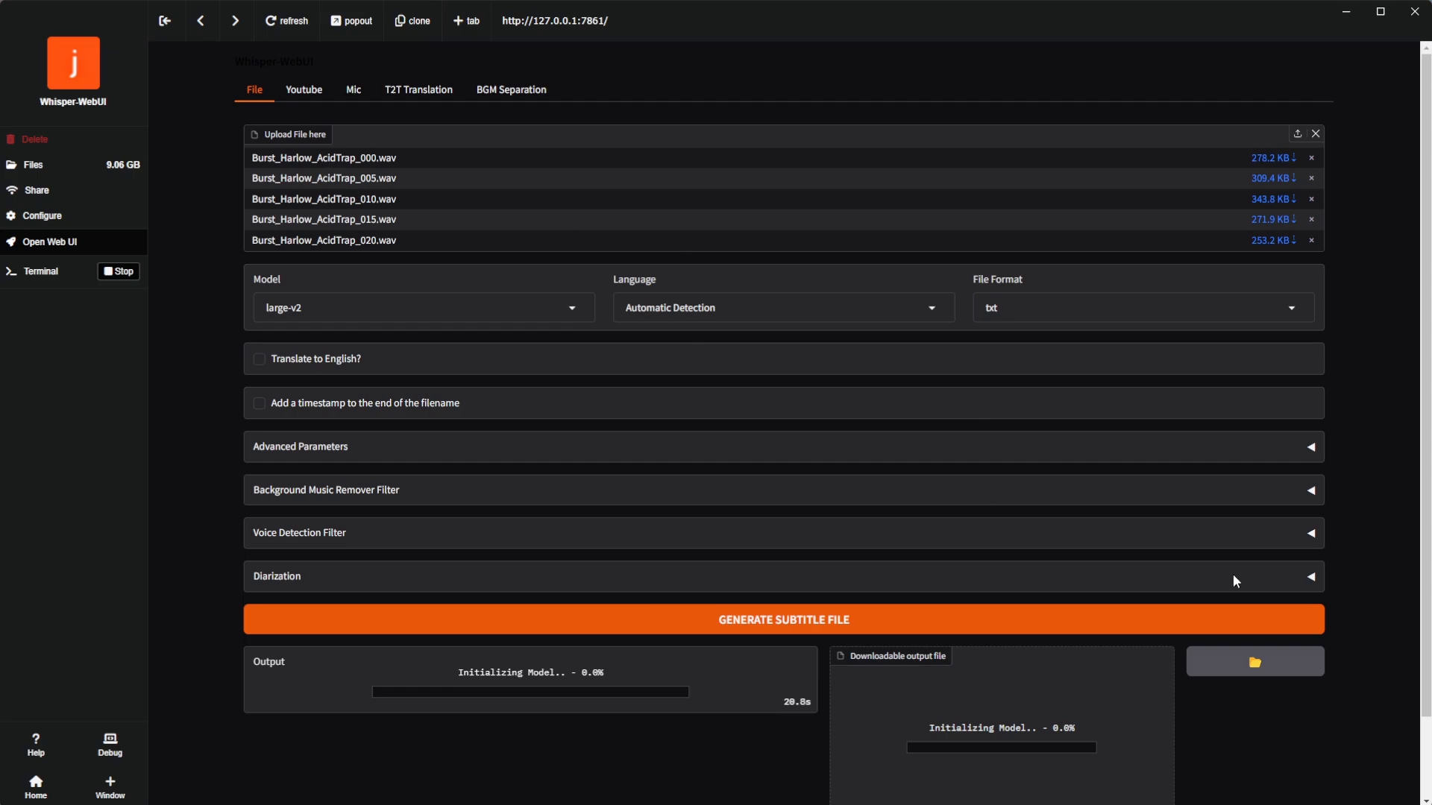
pyautogui.click(1234, 668)
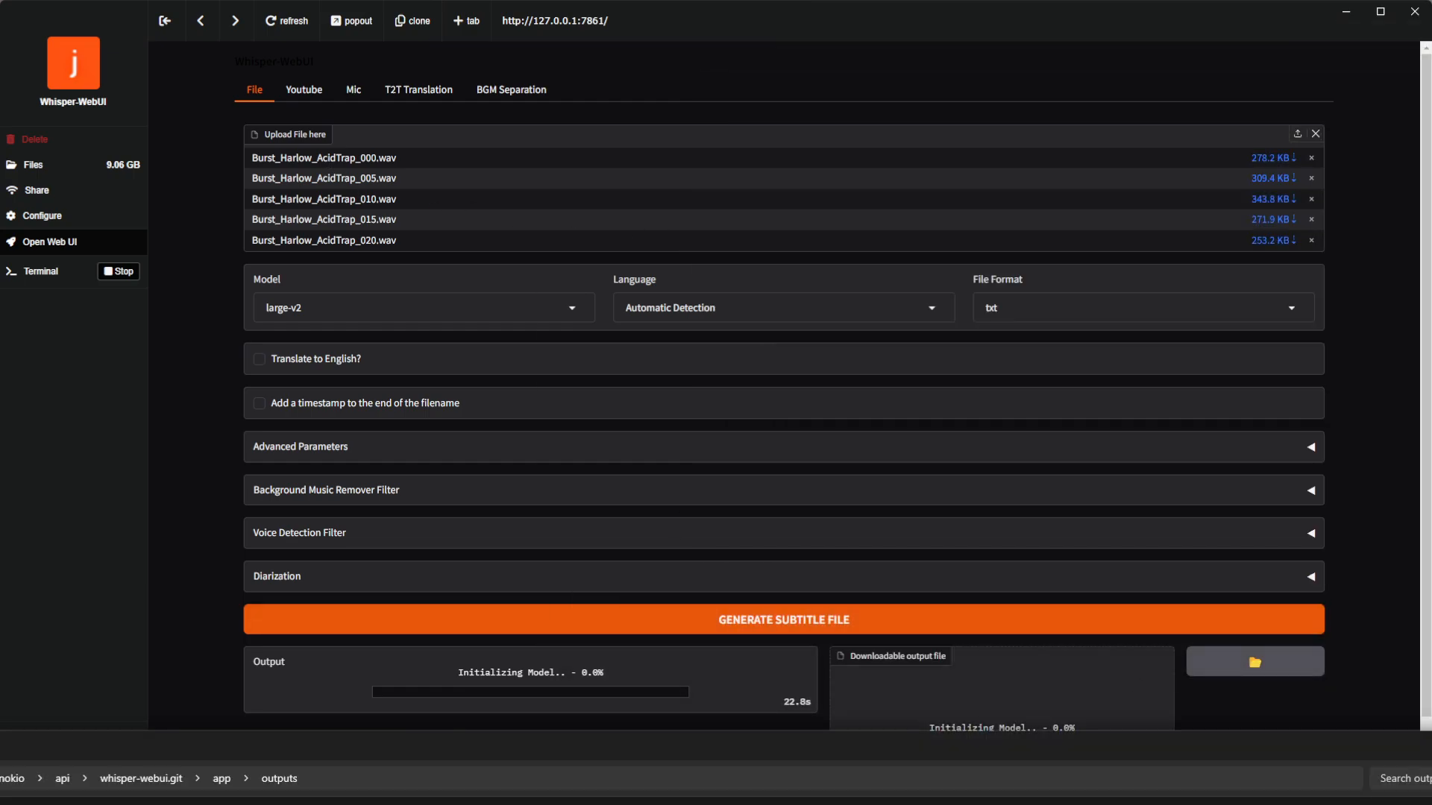
pyautogui.click(1265, 714)
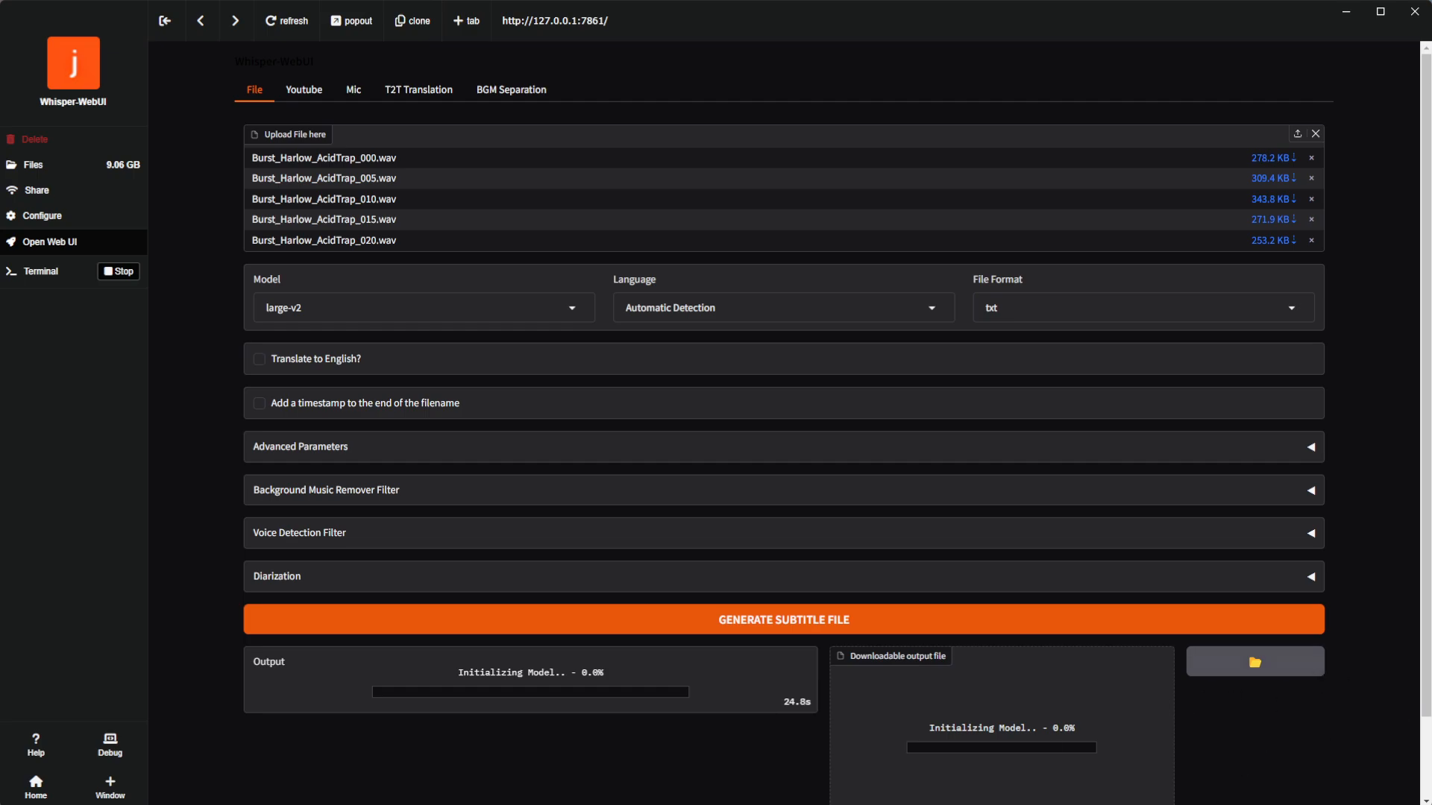
pyautogui.hotkey('alt', 'Tab')
pyautogui.moveTo(847, 633); pyautogui.dragTo(826, 704)
pyautogui.moveTo(966, 706); pyautogui.dragTo(1265, 351)
pyautogui.doubleClick(1263, 351)
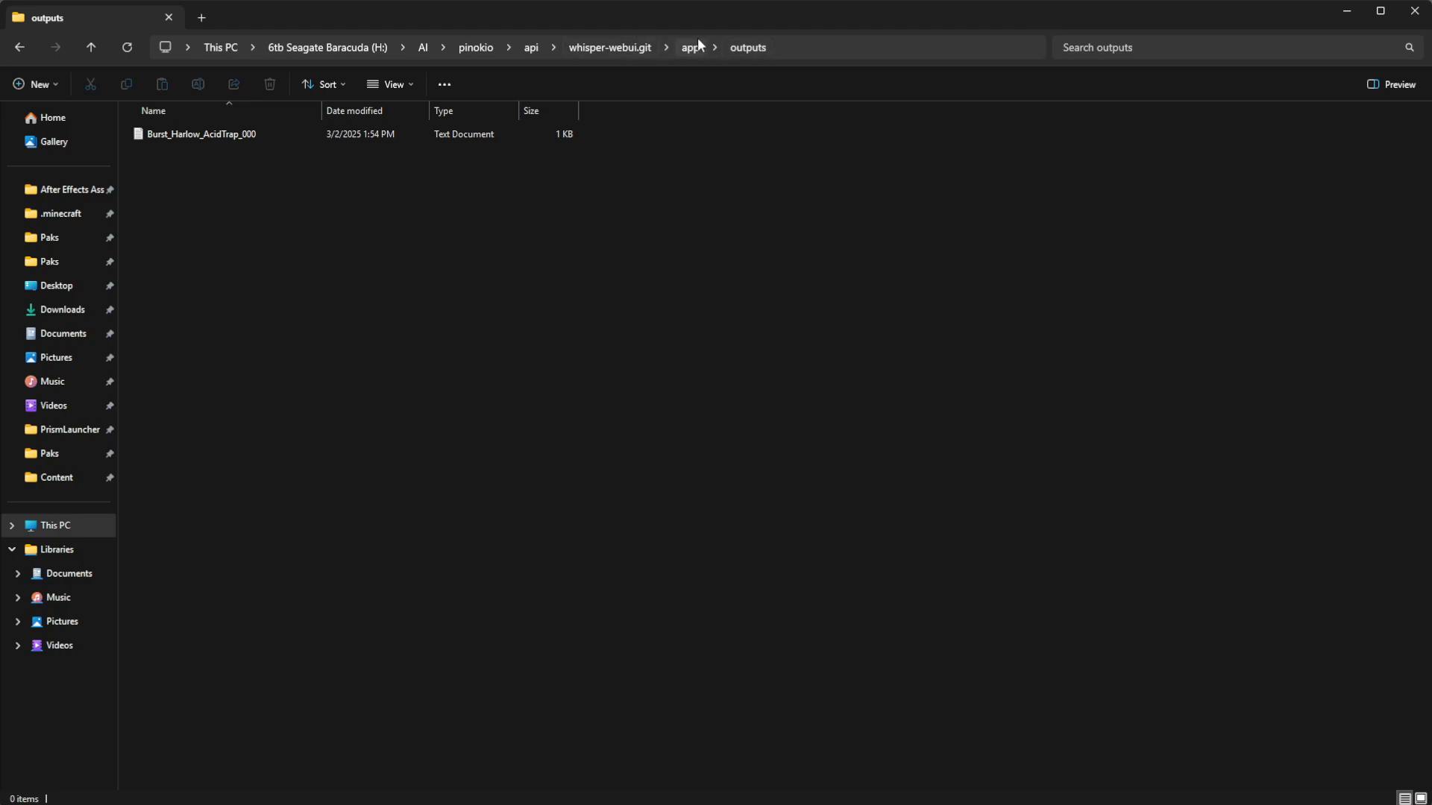
# - Open the Burst_Harlow_AcidTrap_000 text file from the outputs folder, reposition its window and review the transcribed line
pyautogui.doubleClick(223, 136)
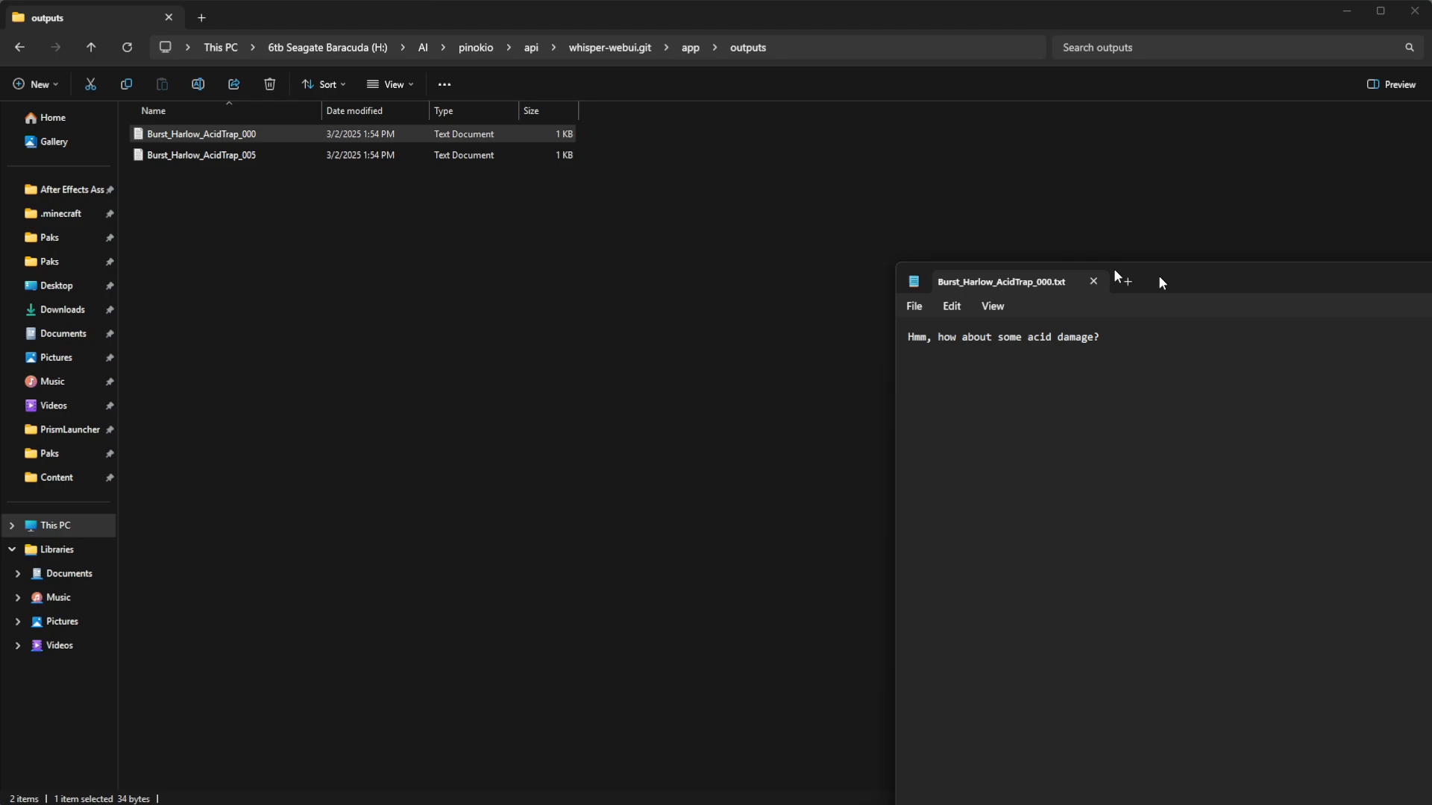
pyautogui.moveTo(1158, 278); pyautogui.dragTo(748, 220)
pyautogui.hotkey('ctrl', 'a')
pyautogui.click(902, 487)
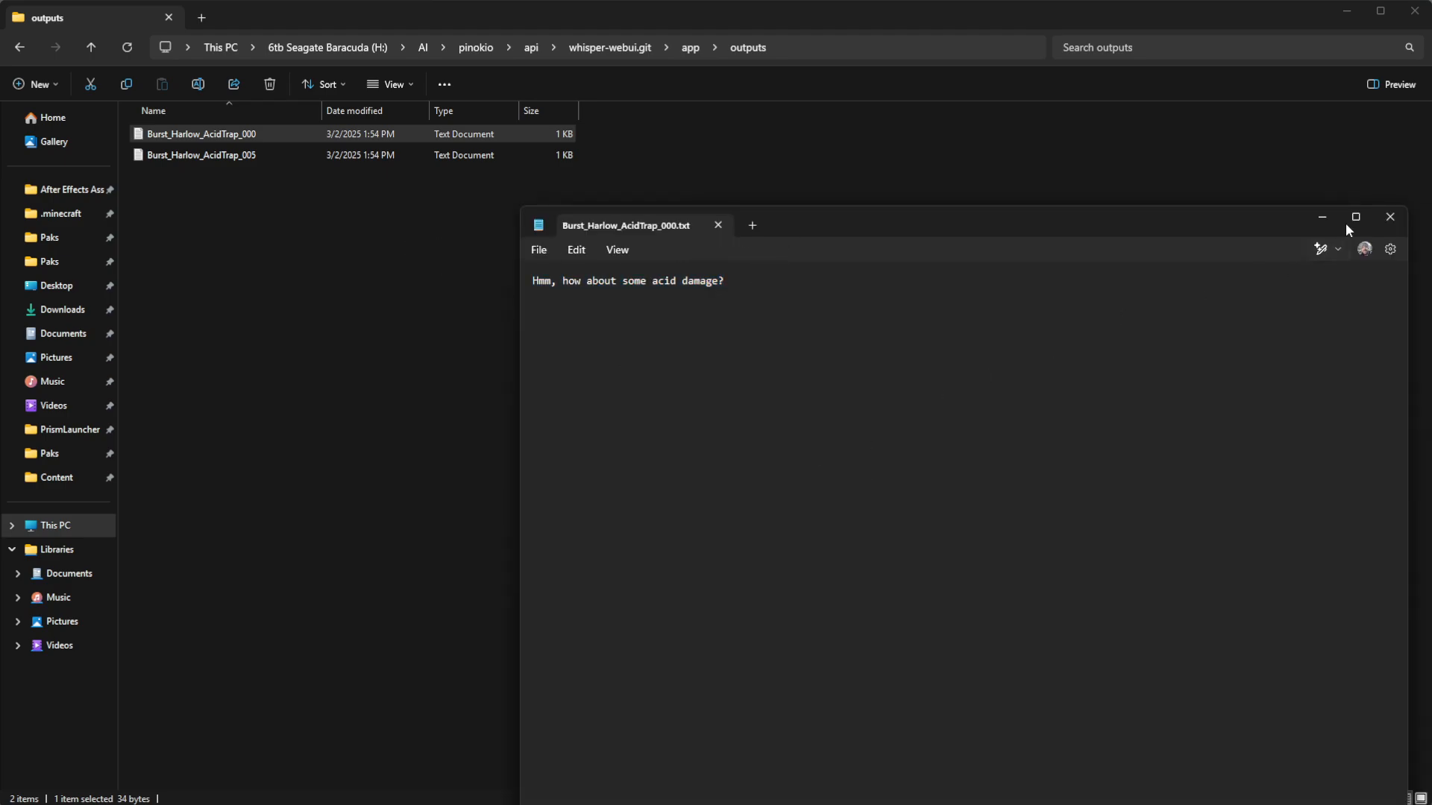
# - Review the transcribed lines in the Burst_Harlow_AcidTrap_005 and Burst_Harlow_AcidTrap_015 text files, closing each file after reading
pyautogui.click(1389, 217)
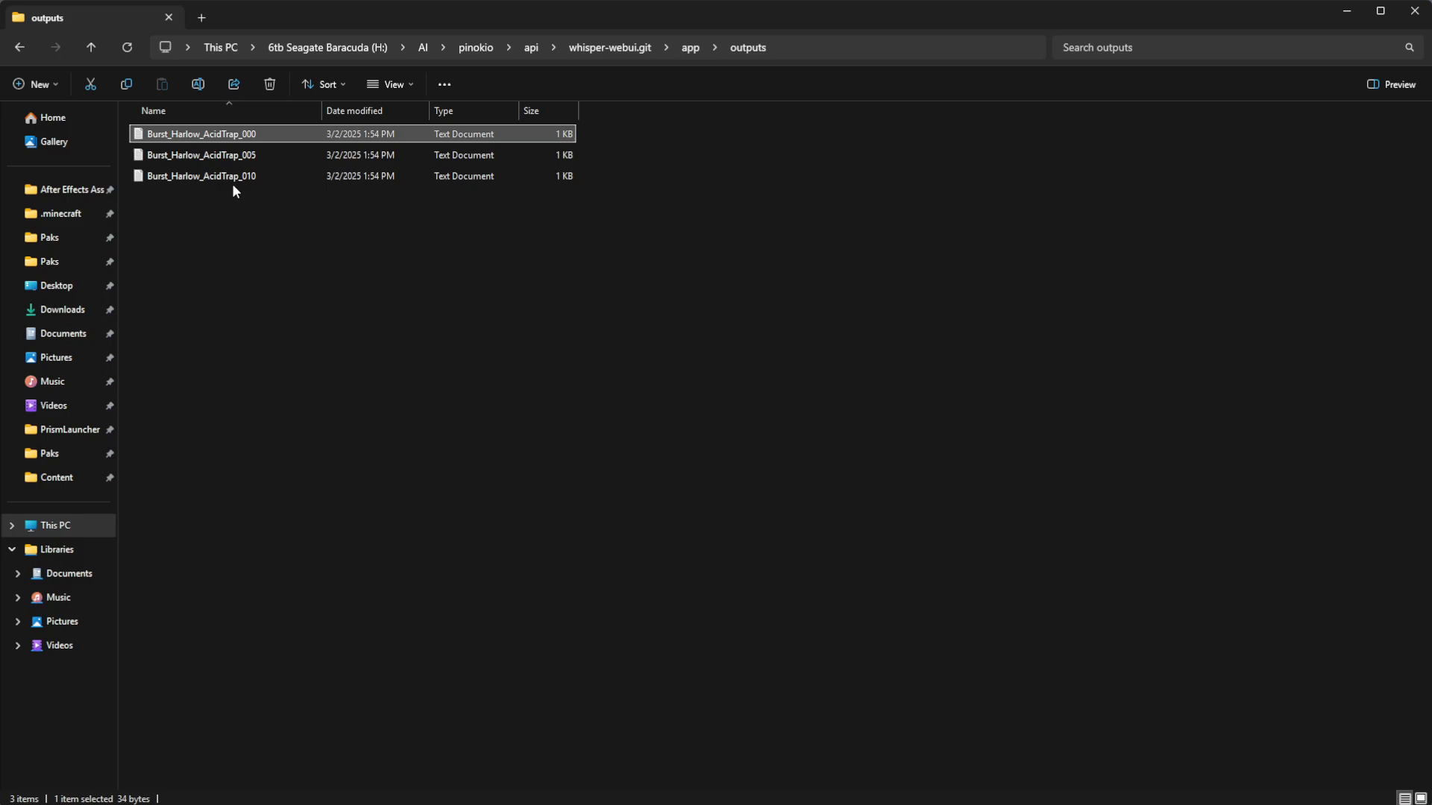
pyautogui.doubleClick(222, 155)
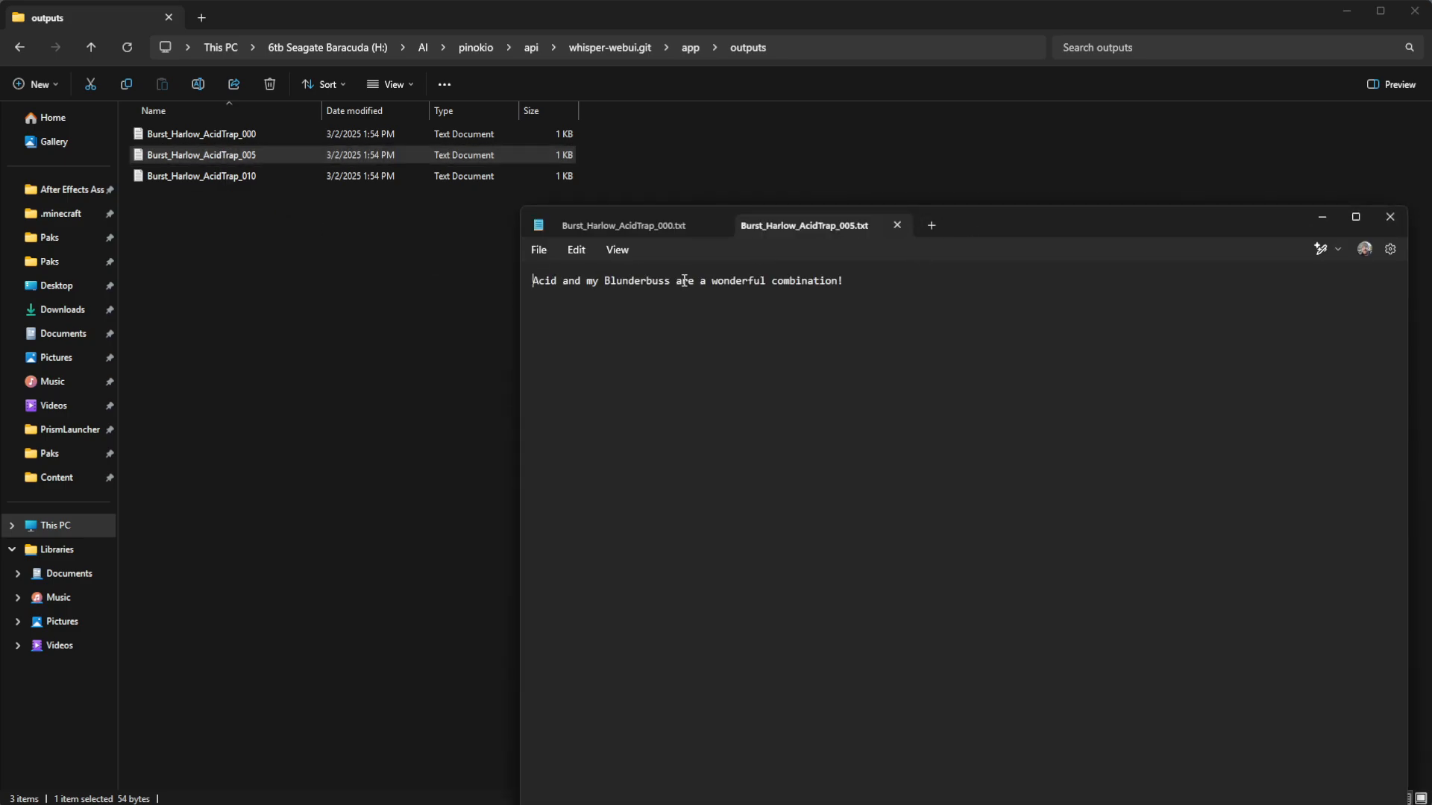
pyautogui.moveTo(850, 283); pyautogui.dragTo(523, 282)
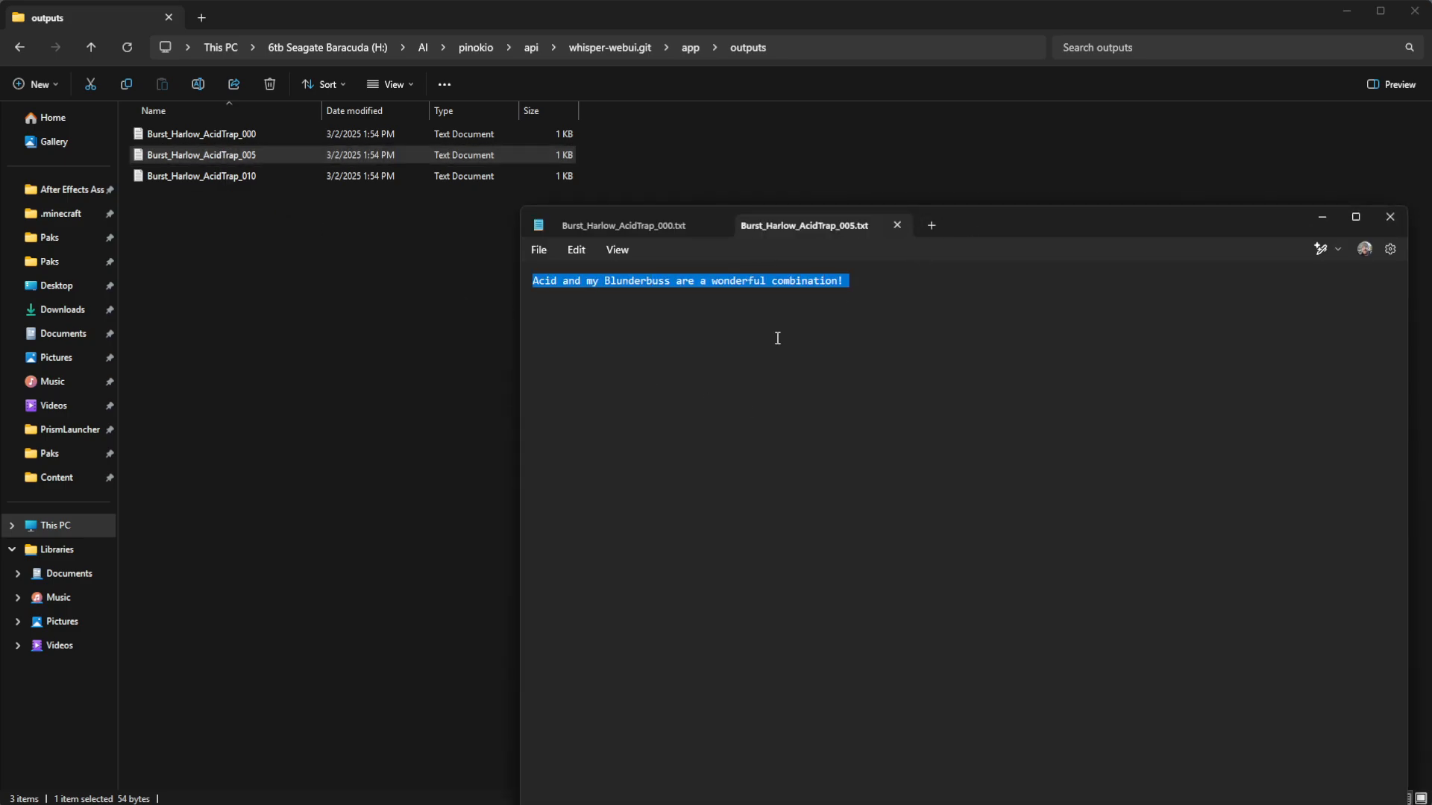
pyautogui.click(745, 298)
pyautogui.moveTo(856, 291); pyautogui.dragTo(522, 278)
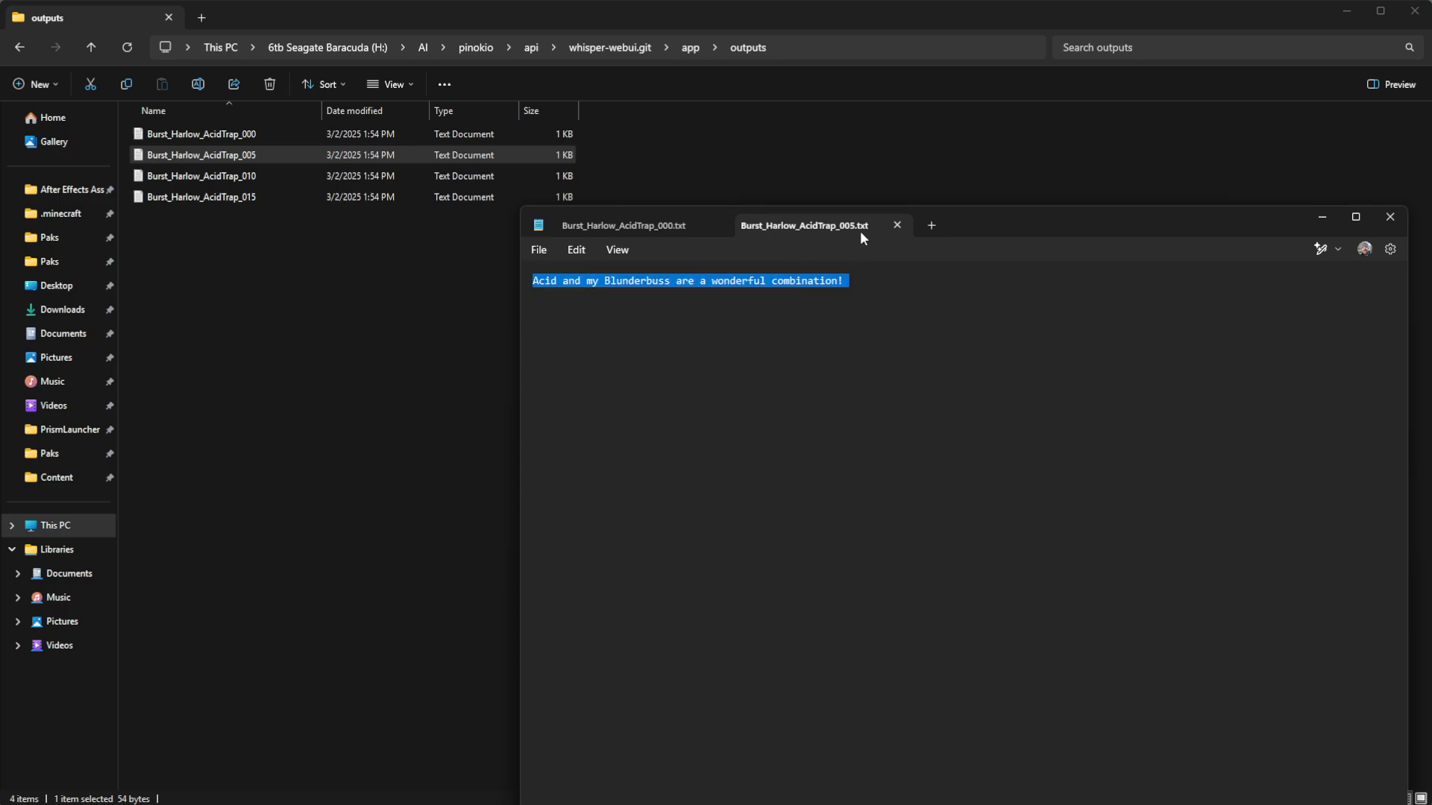
pyautogui.click(896, 225)
pyautogui.click(718, 225)
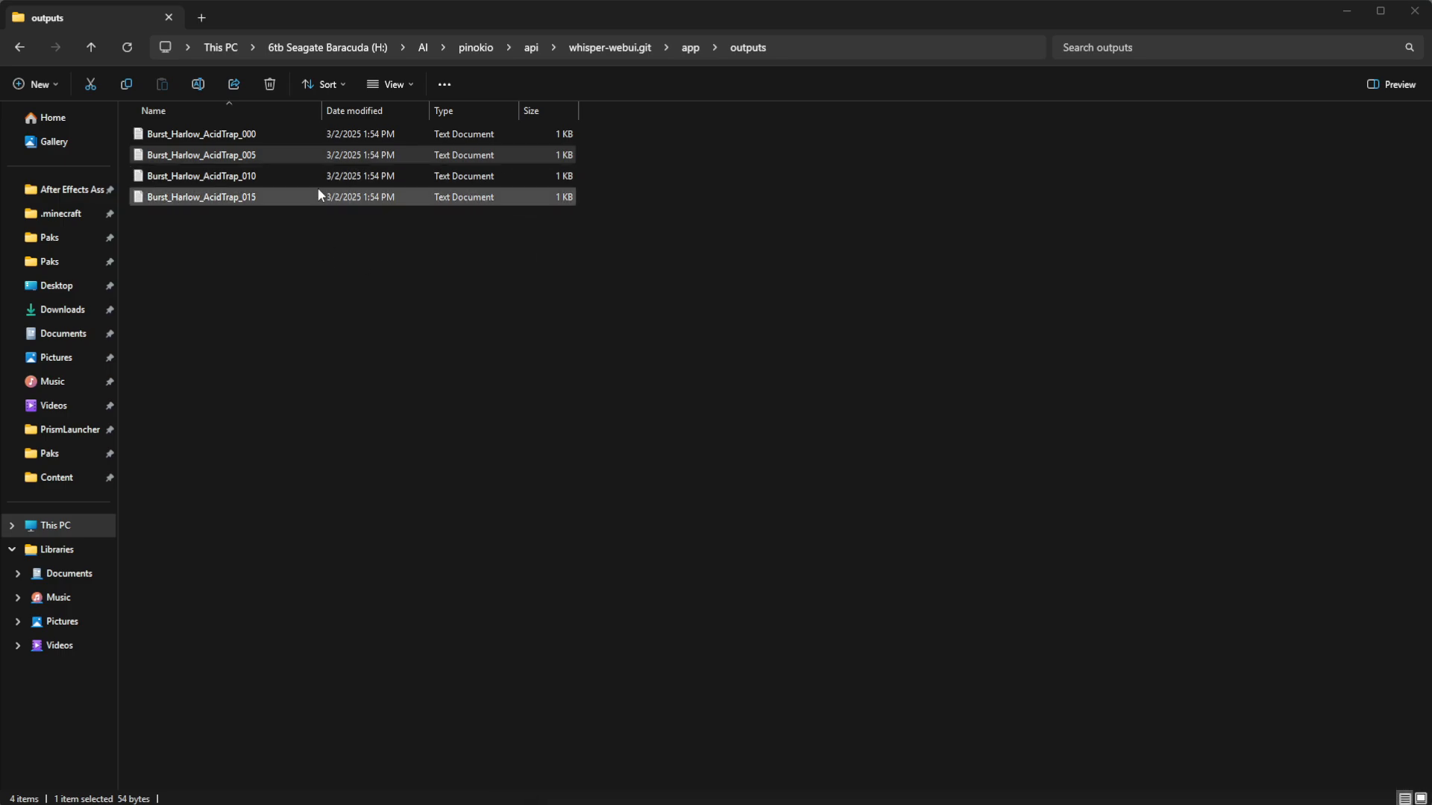
pyautogui.doubleClick(231, 197)
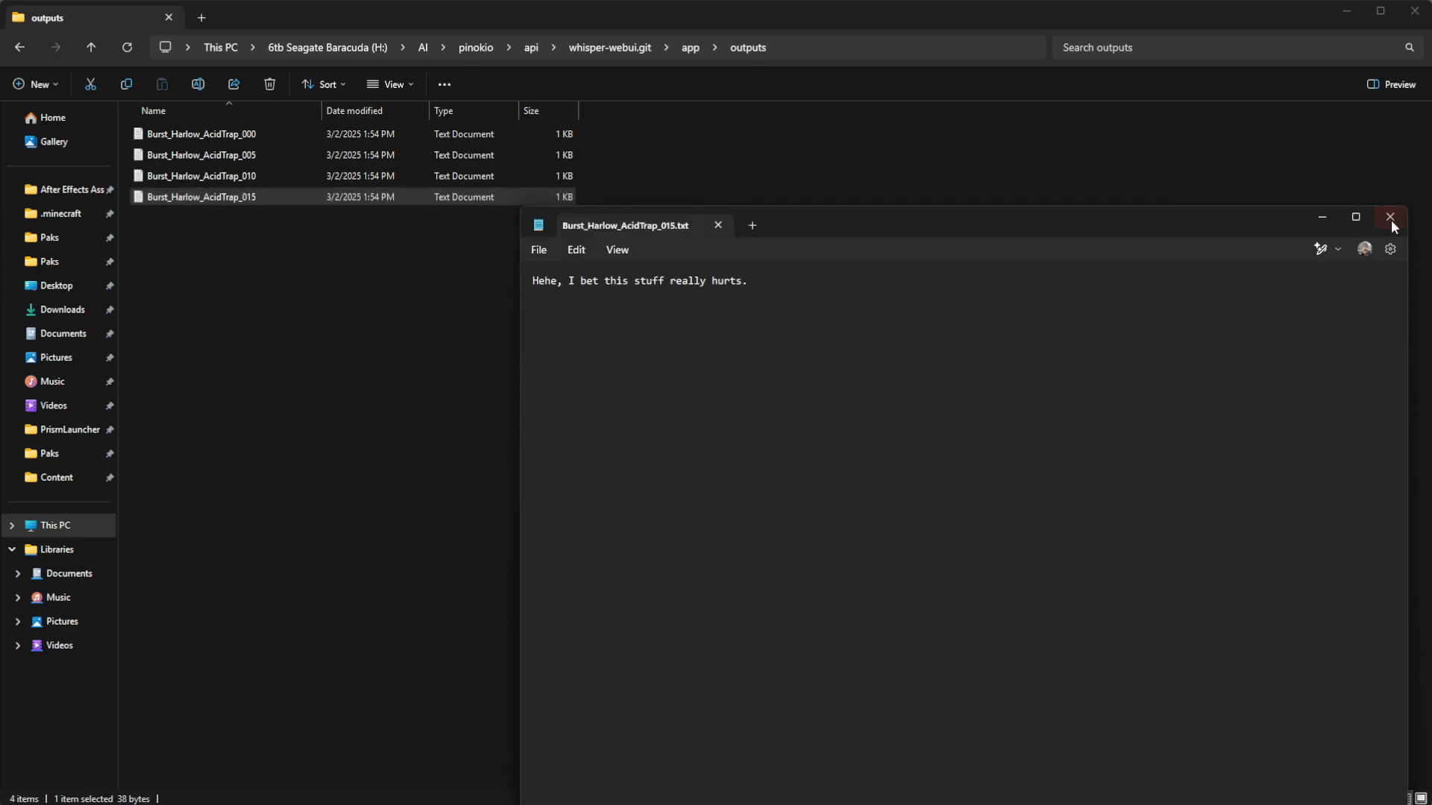
pyautogui.click(1390, 218)
# - Restore the outputs folder window from full screen, move it aside and minimize the Whisper-WebUI window behind it
pyautogui.moveTo(670, 15); pyautogui.dragTo(837, 159)
pyautogui.moveTo(455, 396); pyautogui.dragTo(425, 276)
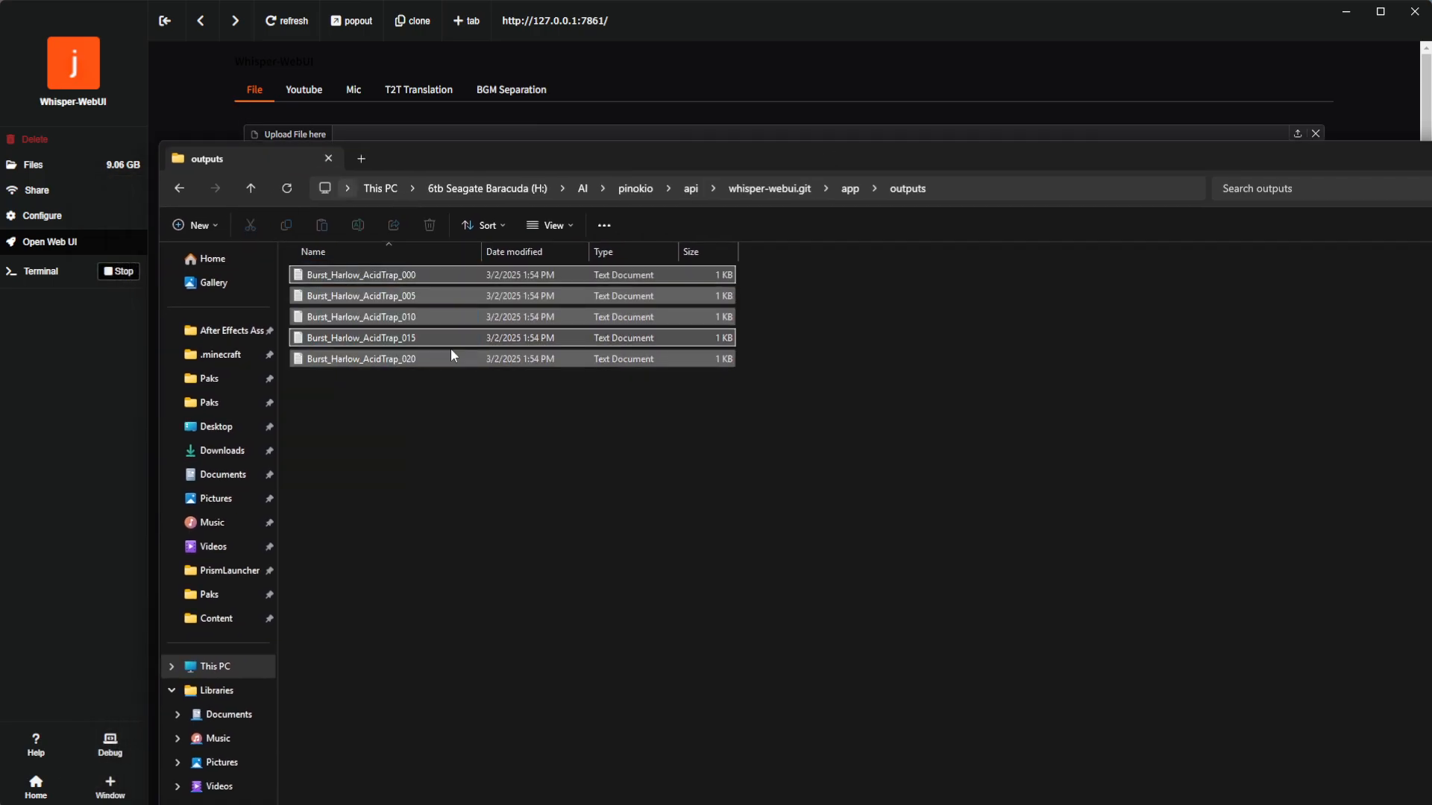
pyautogui.click(530, 482)
pyautogui.moveTo(484, 159); pyautogui.dragTo(717, 114)
pyautogui.click(1346, 12)
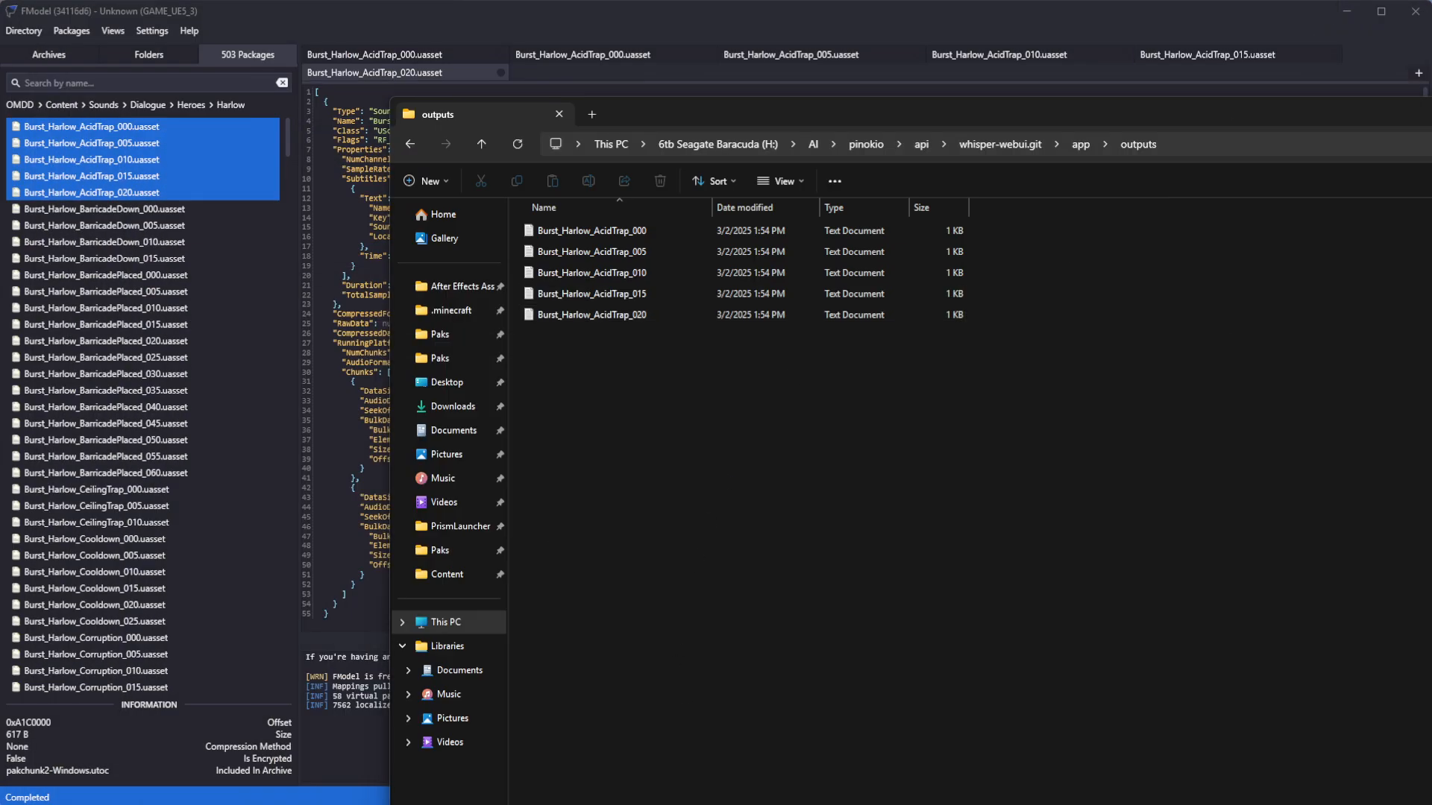
# - Switch to Pinokio, go back to the script catalogue, search the verified scripts for zonos and open its entry
pyautogui.hotkey('alt', 'Tab')
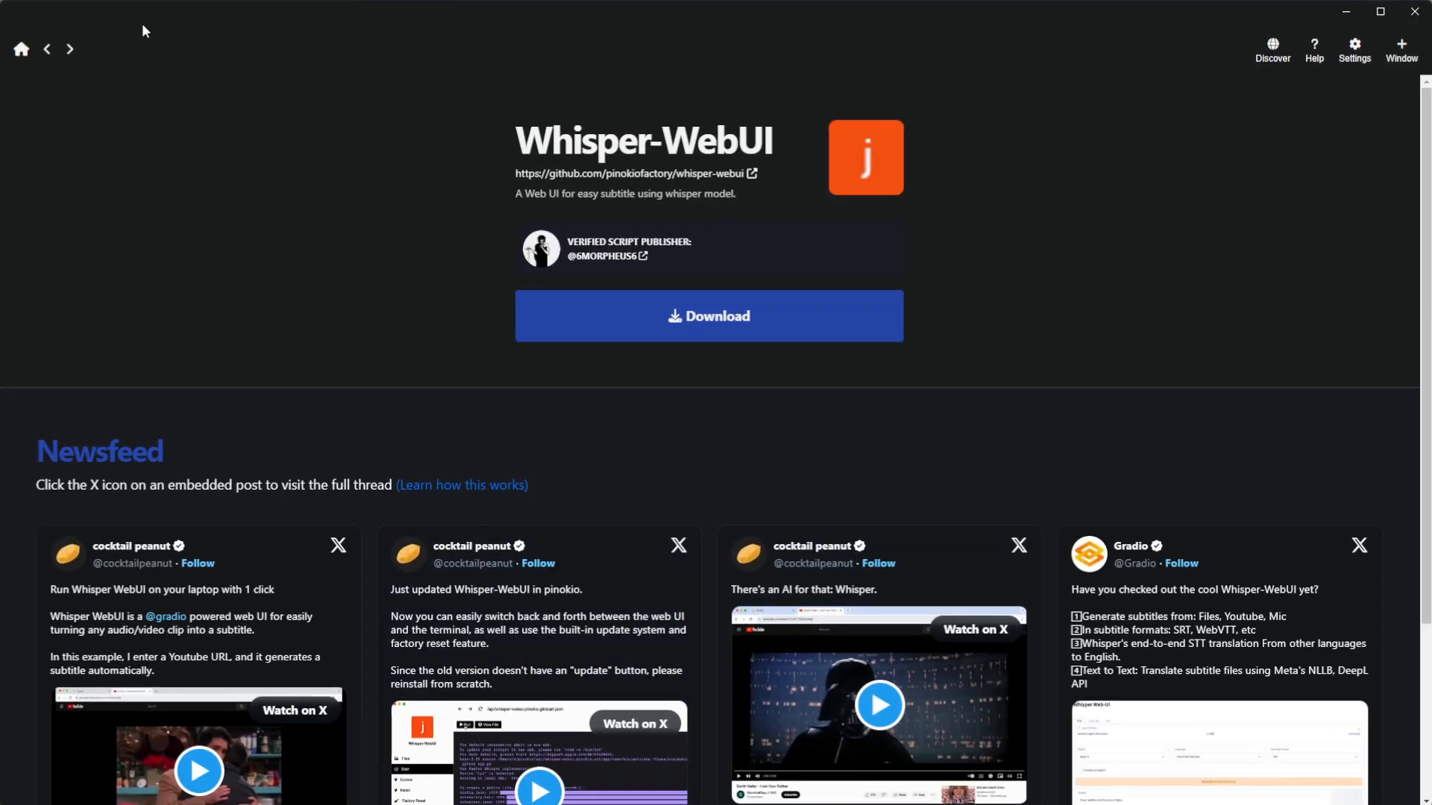
pyautogui.click(48, 53)
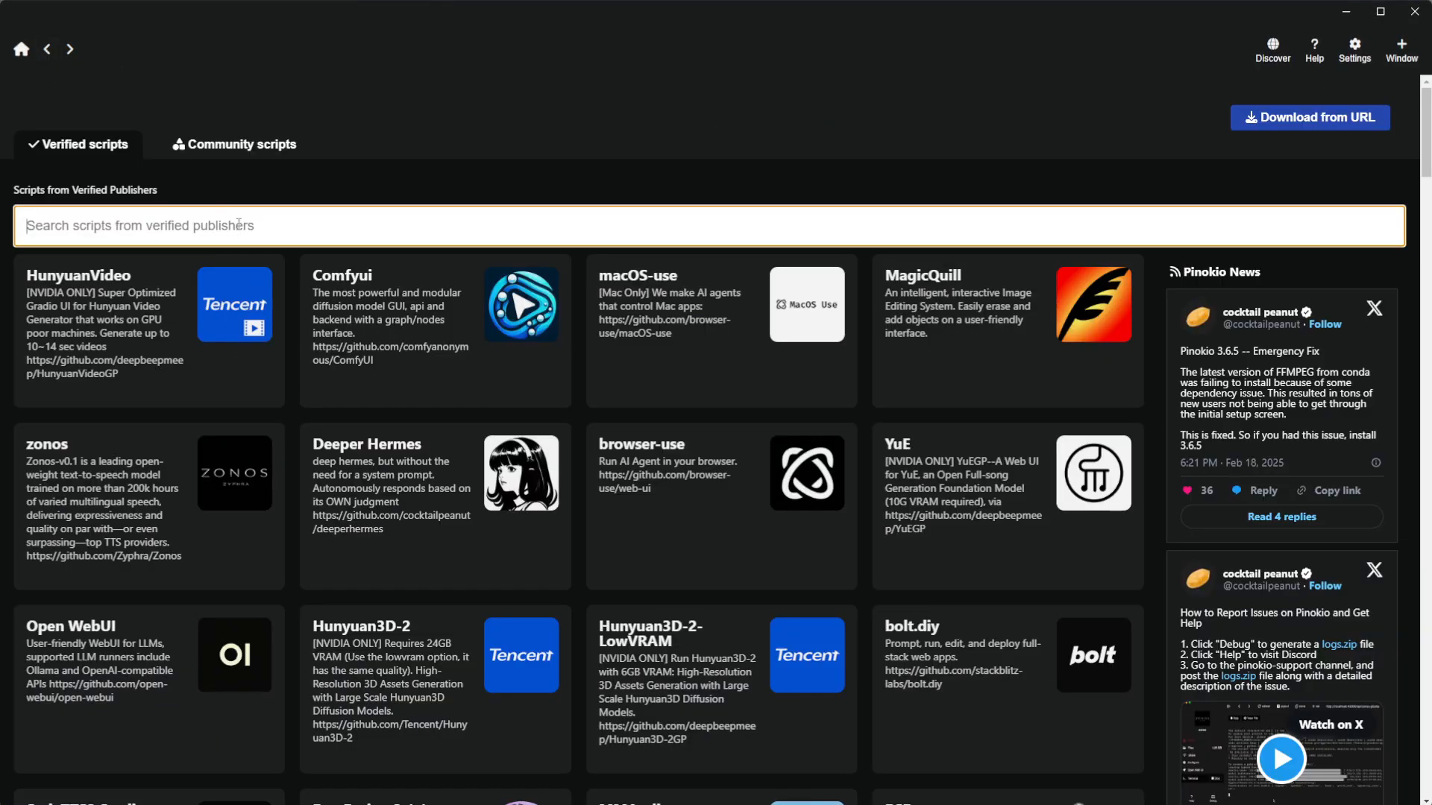
pyautogui.write('zonos')
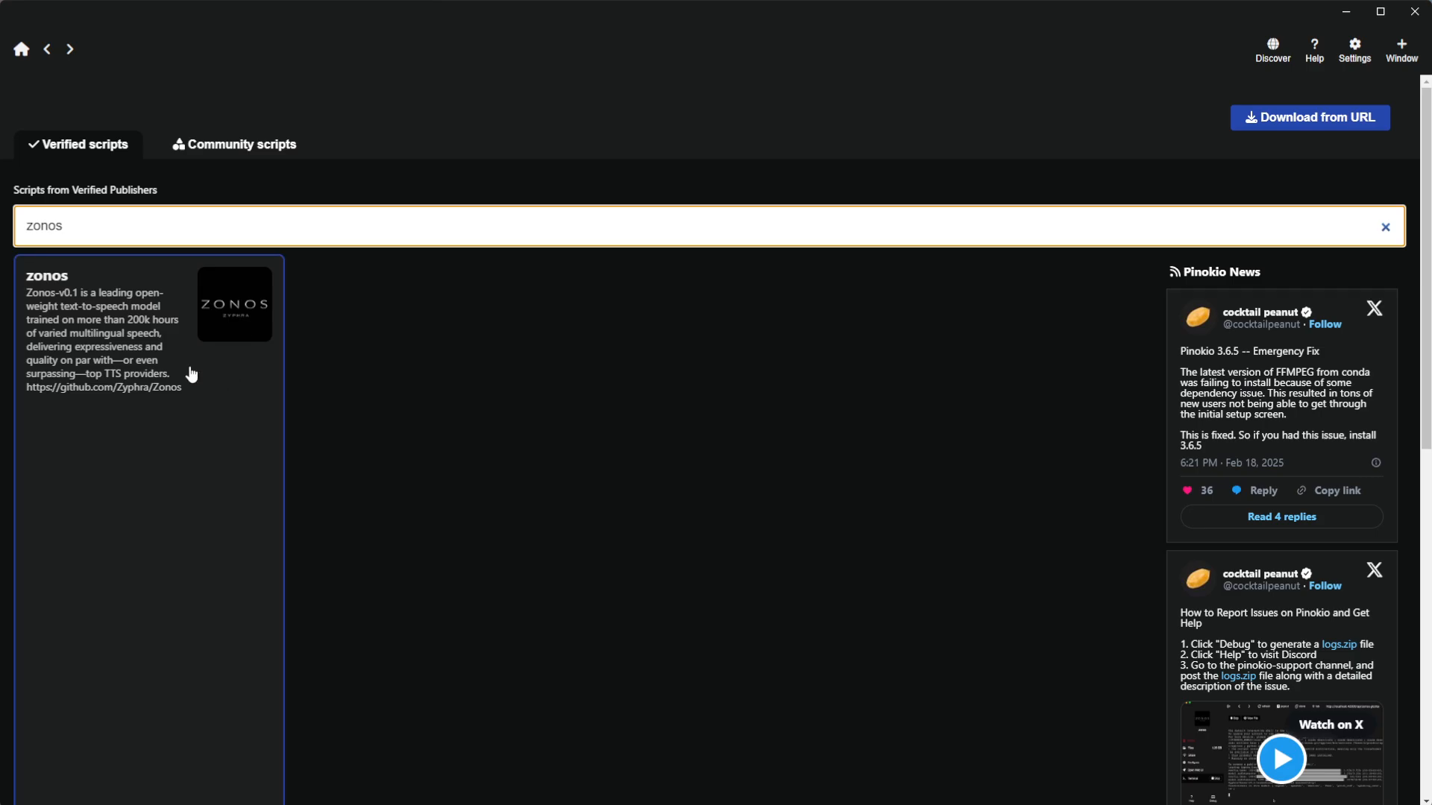
pyautogui.click(170, 298)
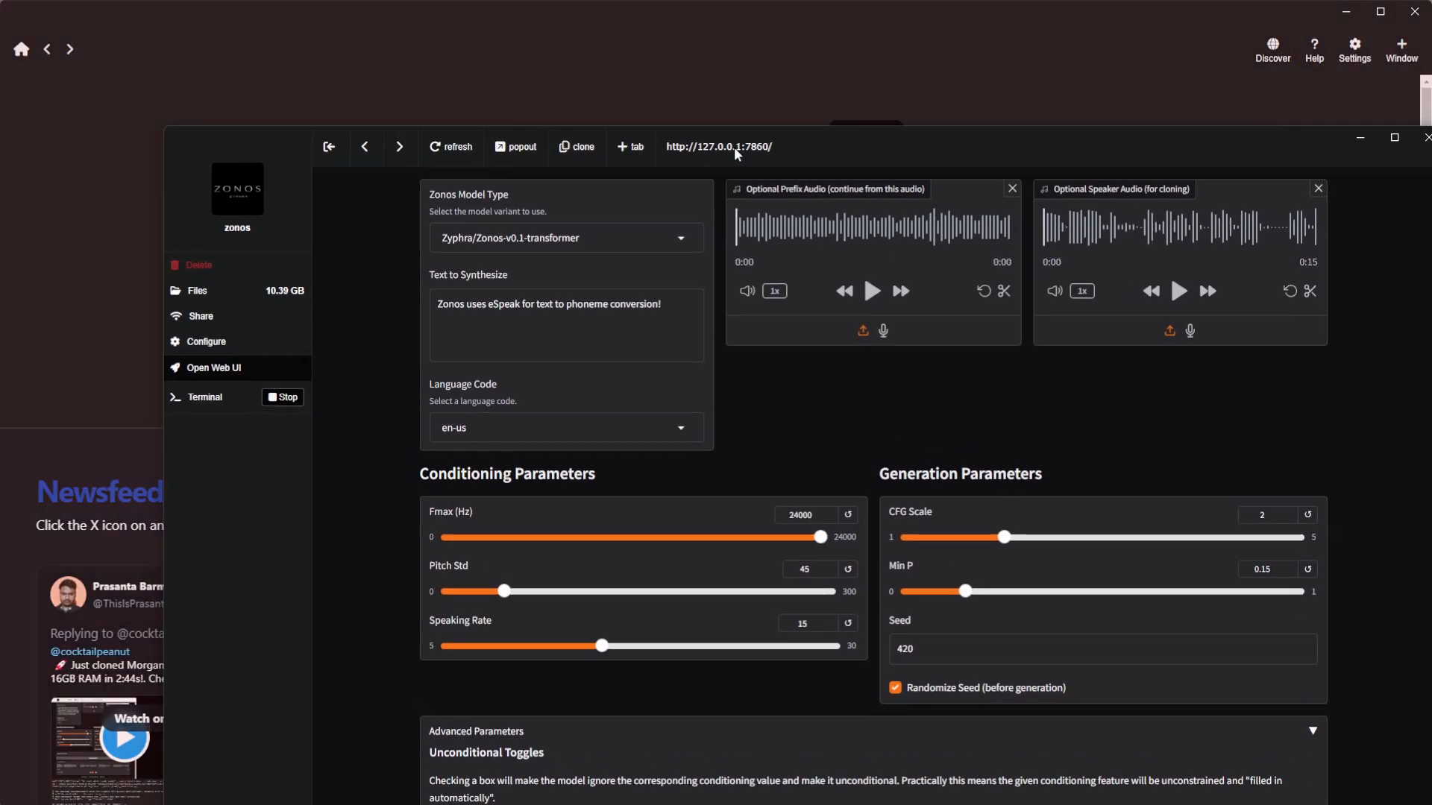
# - Maximize the Zonos web interface, look over its conditioning, generation and advanced parameters, and collapse the advanced section
pyautogui.doubleClick(734, 146)
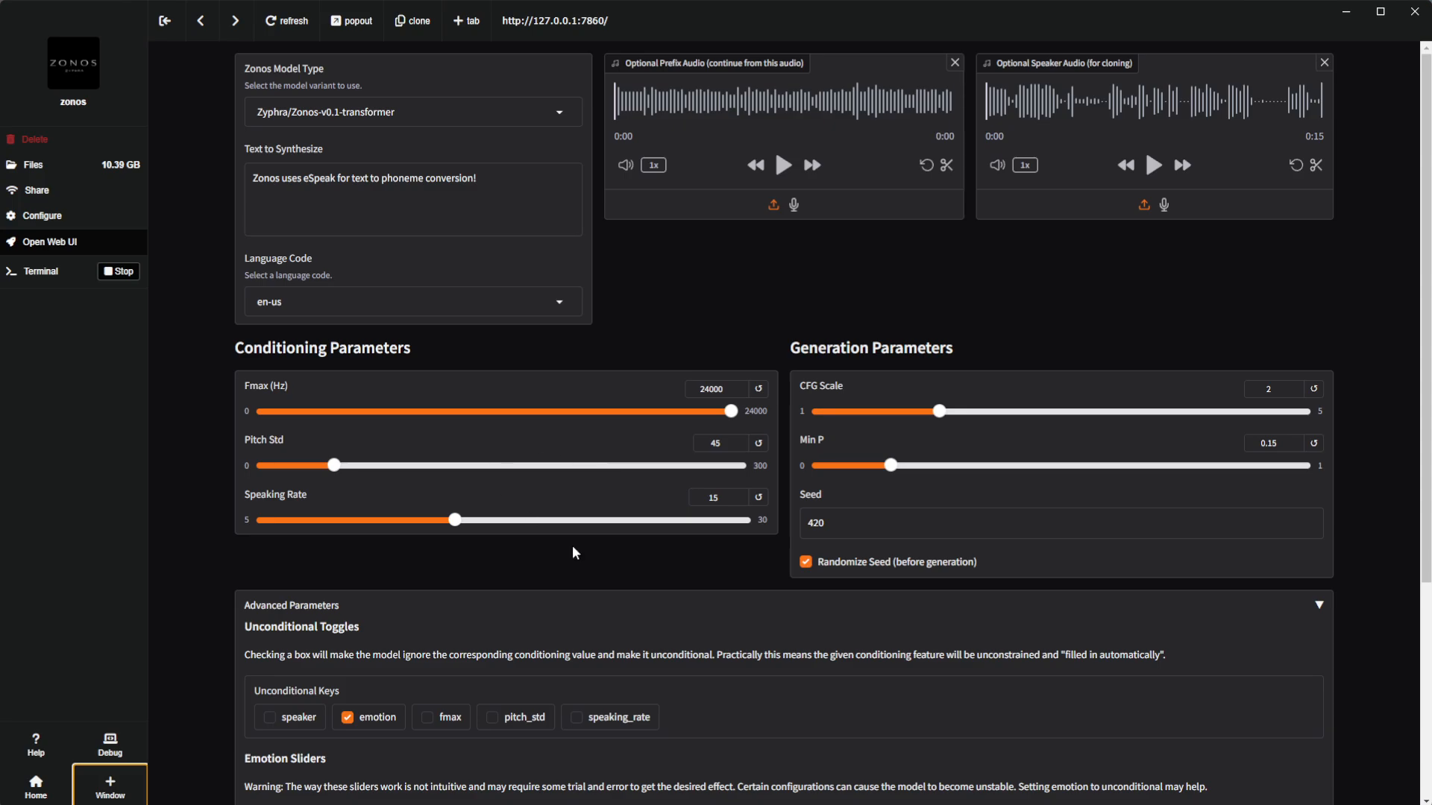
pyautogui.scroll(-3, 597, 616)
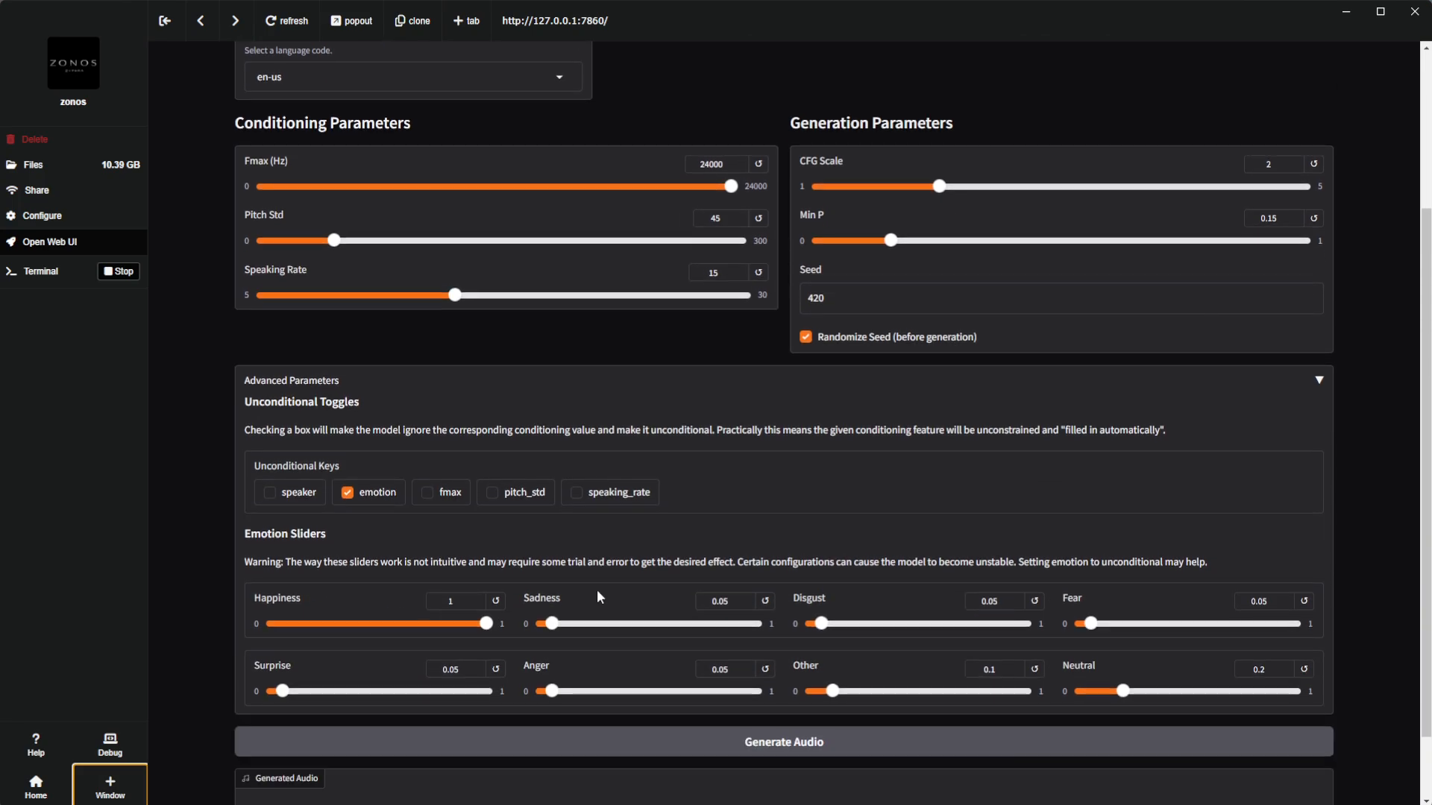
pyautogui.click(1313, 388)
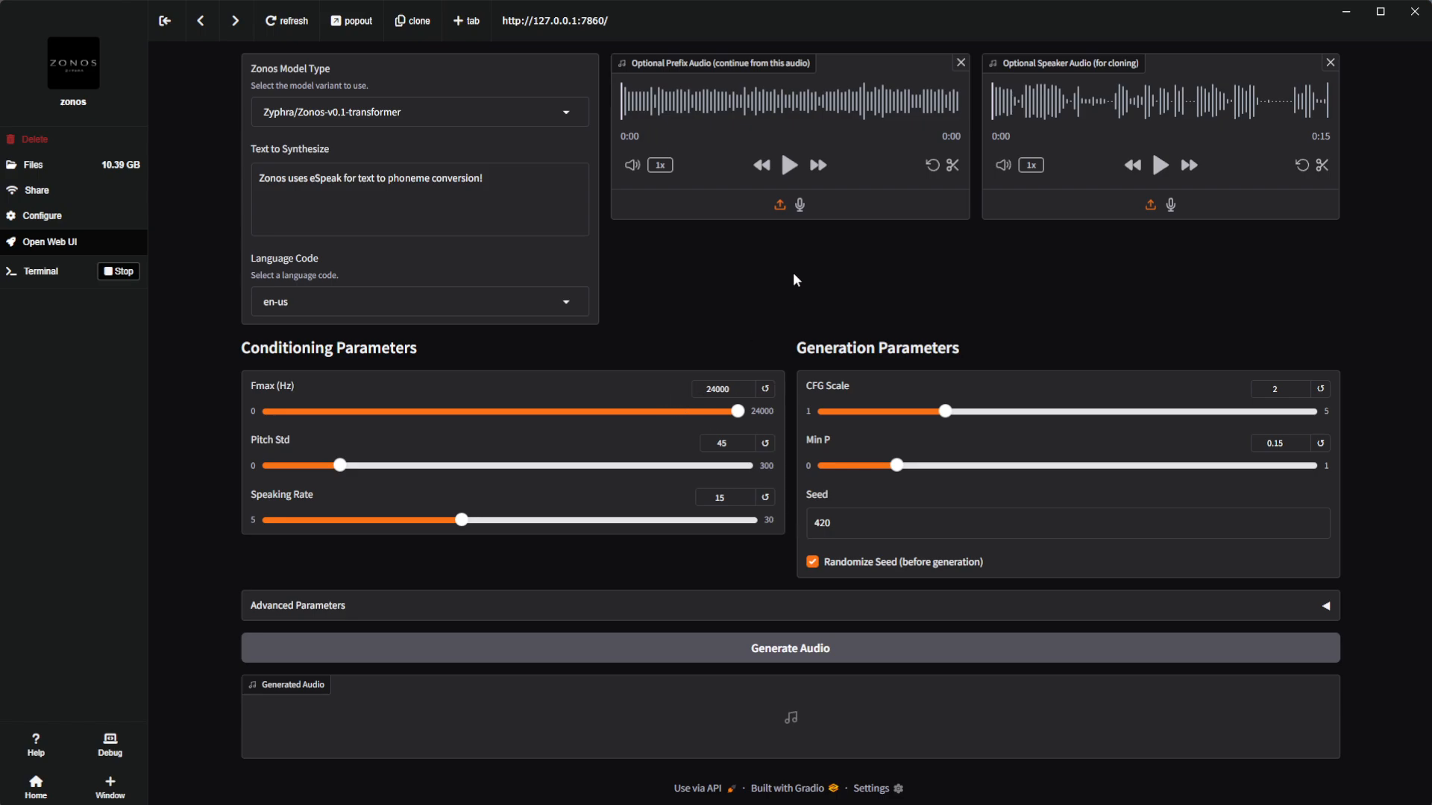
# - Replace the speaker audio used for cloning with a new one-minute voice clip and preview it
pyautogui.click(1330, 62)
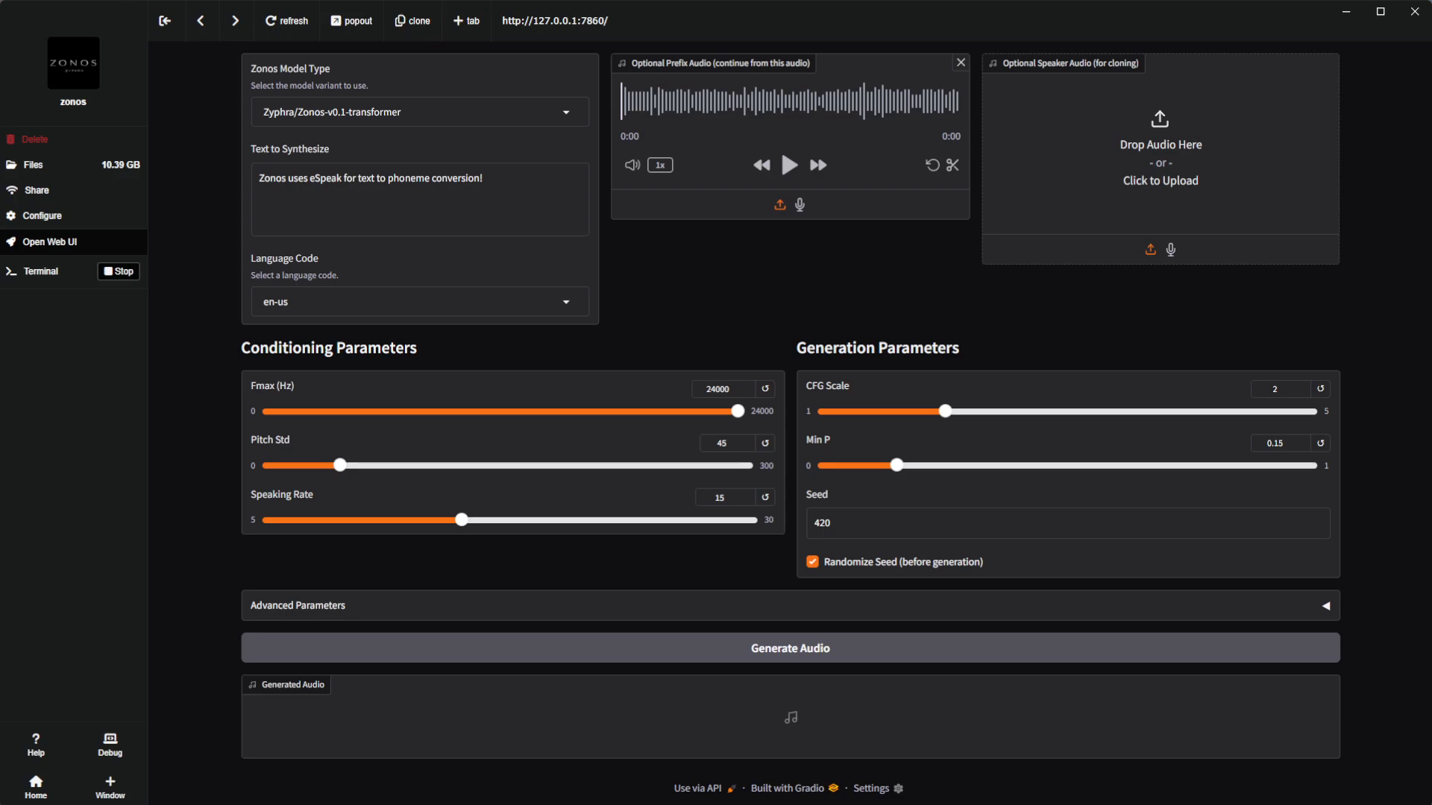
pyautogui.moveTo(2, 417); pyautogui.dragTo(1179, 146)
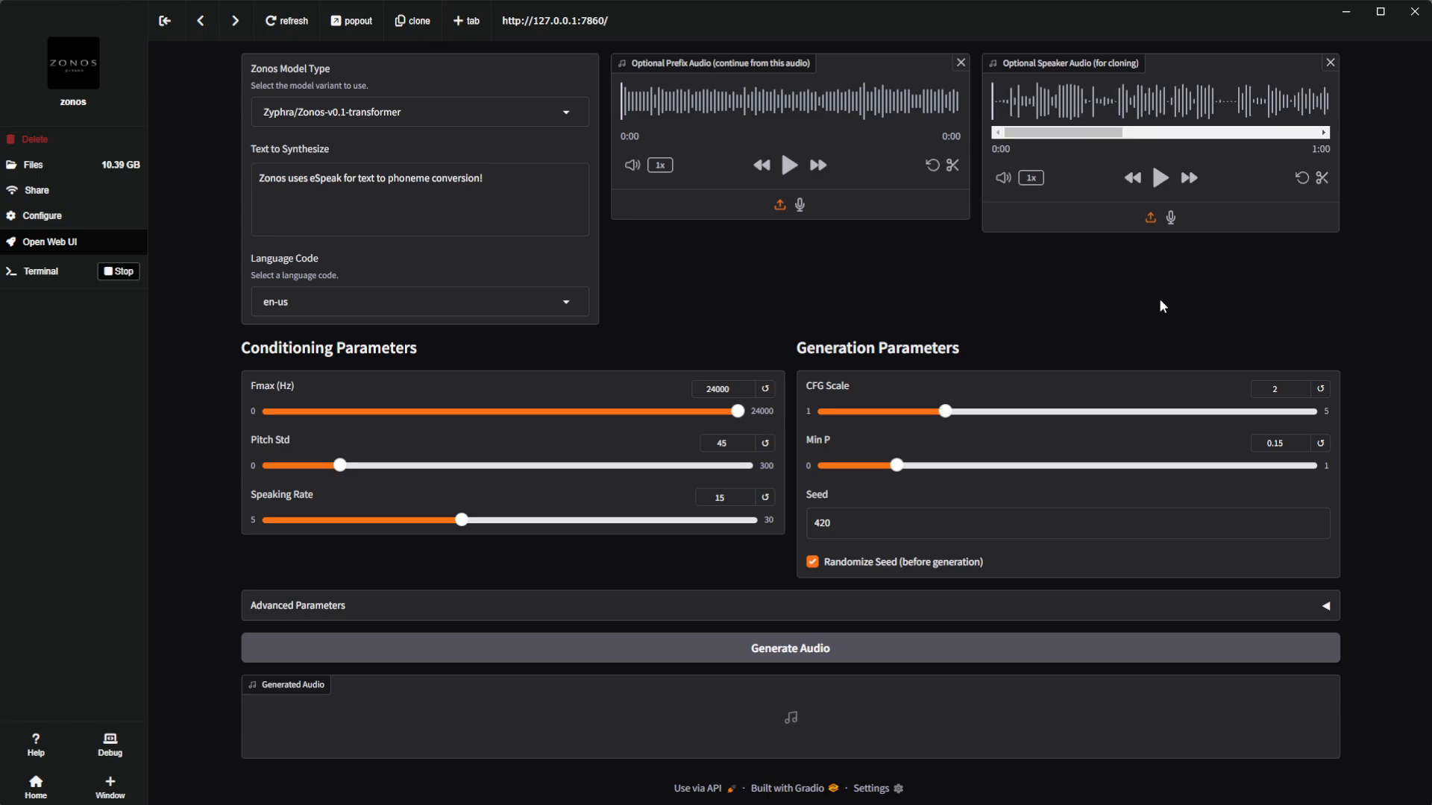
pyautogui.click(1160, 179)
pyautogui.click(1160, 179)
# - Trim the speaker audio to a 15-second section near the beginning of the clip, checking the selection by playback
pyautogui.click(1322, 180)
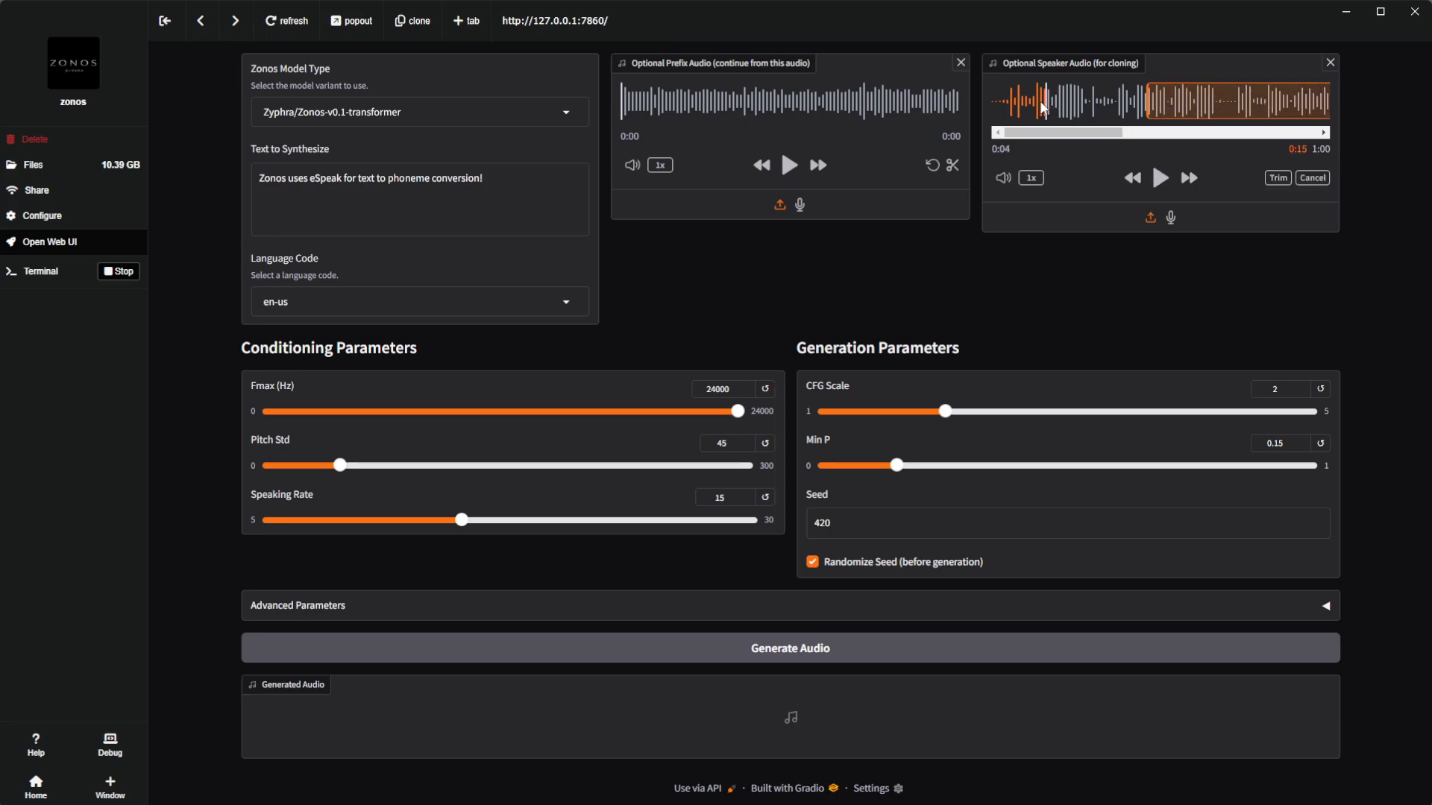
pyautogui.click(1042, 107)
pyautogui.click(1159, 179)
pyautogui.click(1159, 179)
pyautogui.moveTo(1186, 108); pyautogui.dragTo(1078, 109)
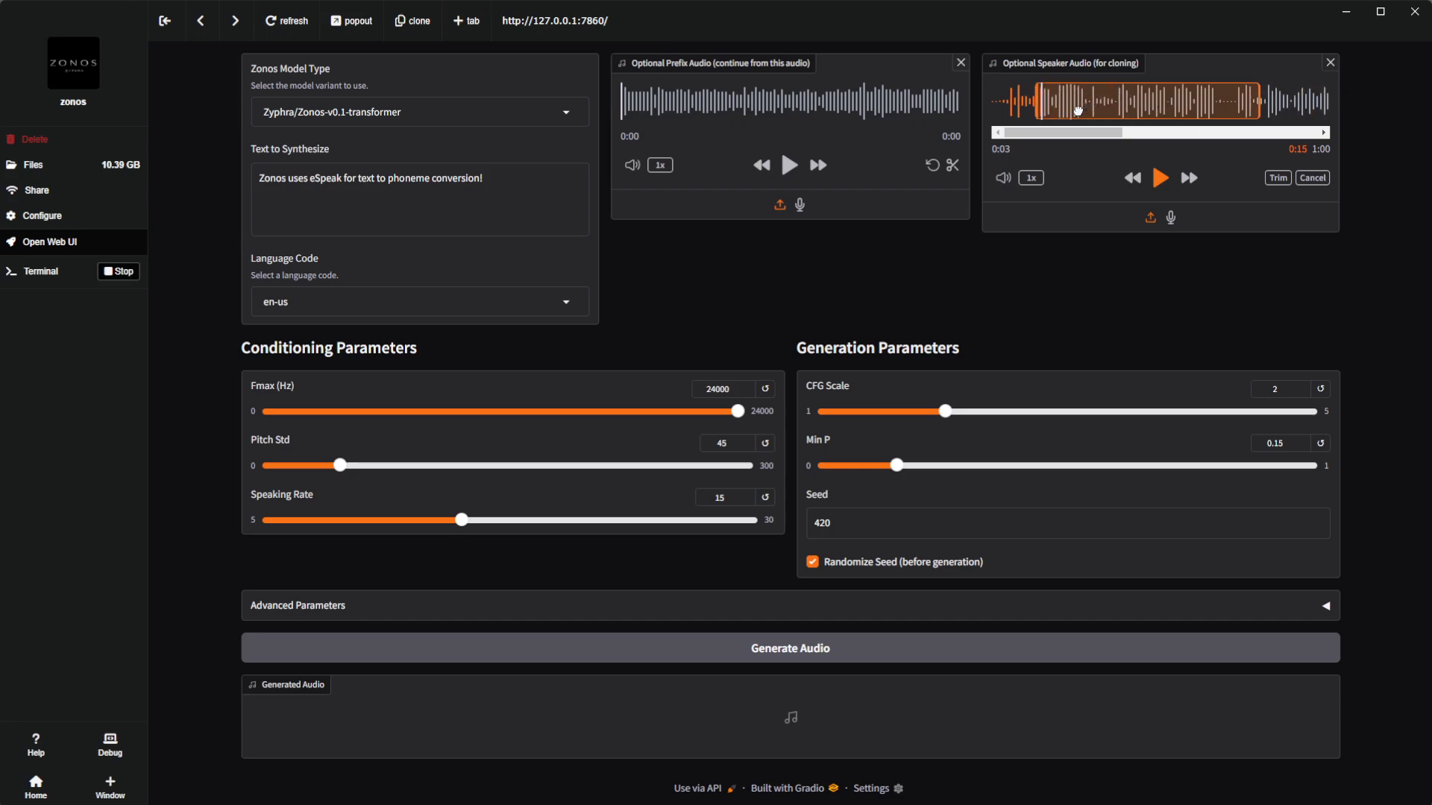
pyautogui.click(1160, 179)
pyautogui.click(1160, 180)
pyautogui.click(1159, 180)
pyautogui.click(1277, 177)
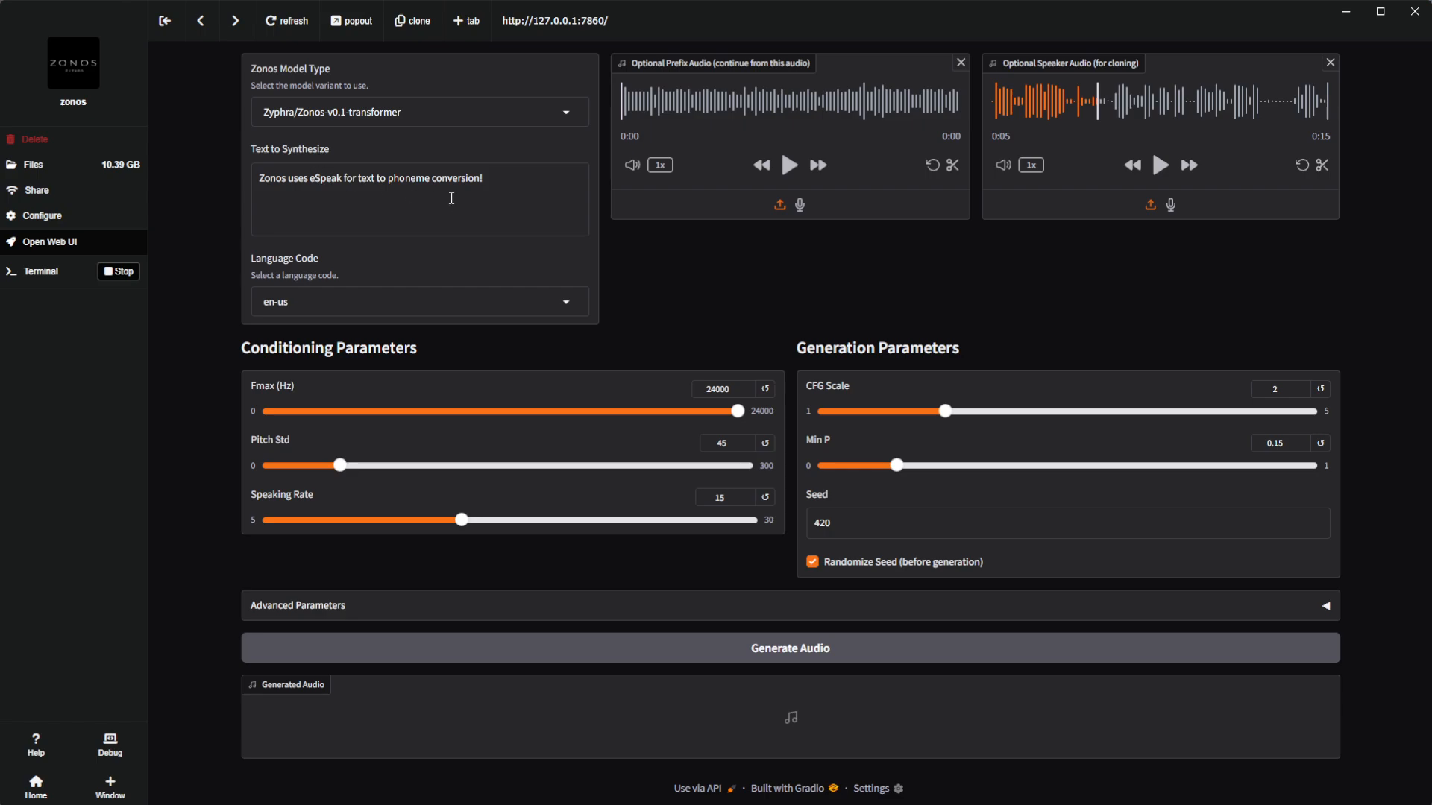
# - Delete the sample sentence from the text to synthesize
pyautogui.moveTo(520, 192); pyautogui.dragTo(216, 181)
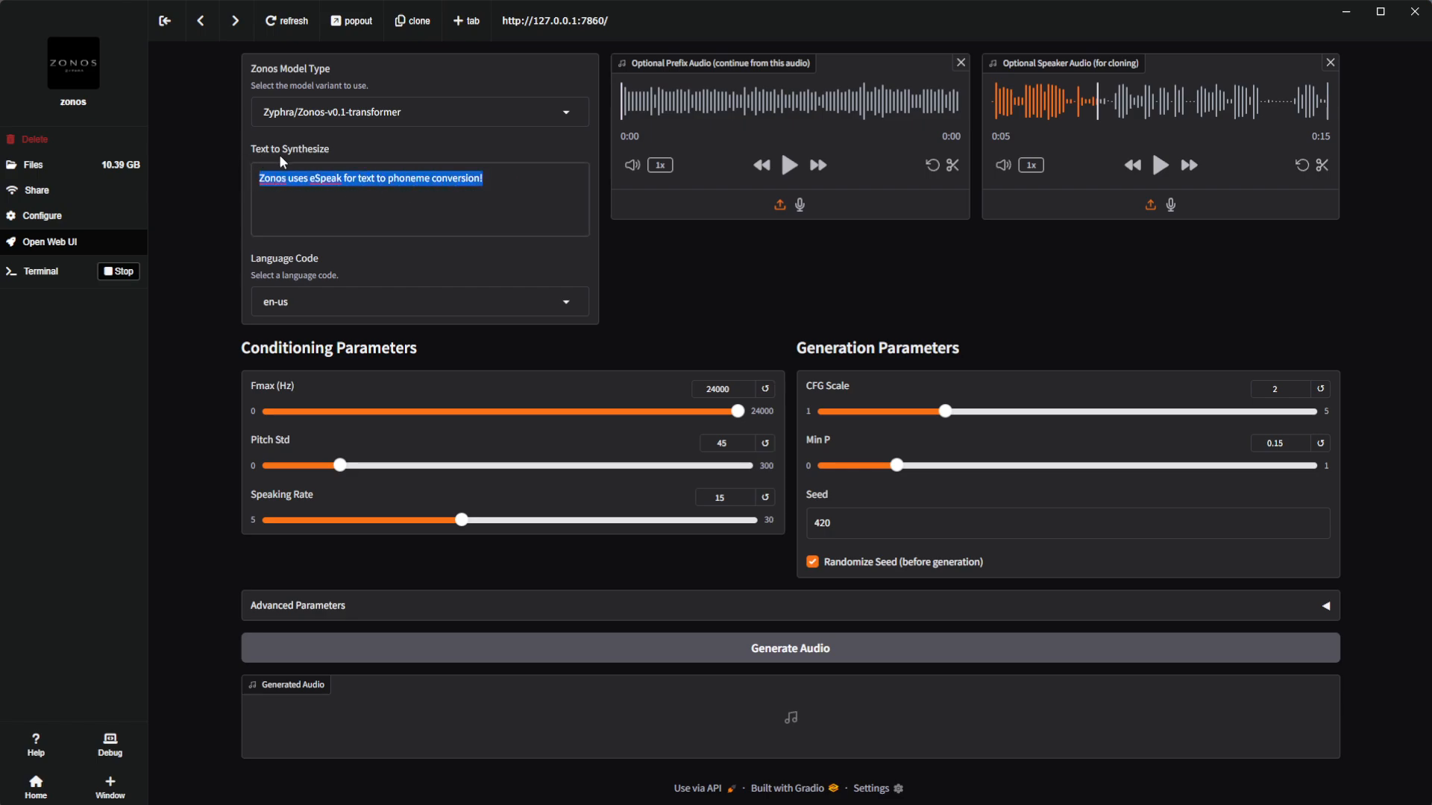
pyautogui.click(342, 181)
pyautogui.moveTo(536, 191); pyautogui.dragTo(133, 161)
pyautogui.press('BackSpace')
pyautogui.click(134, 165)
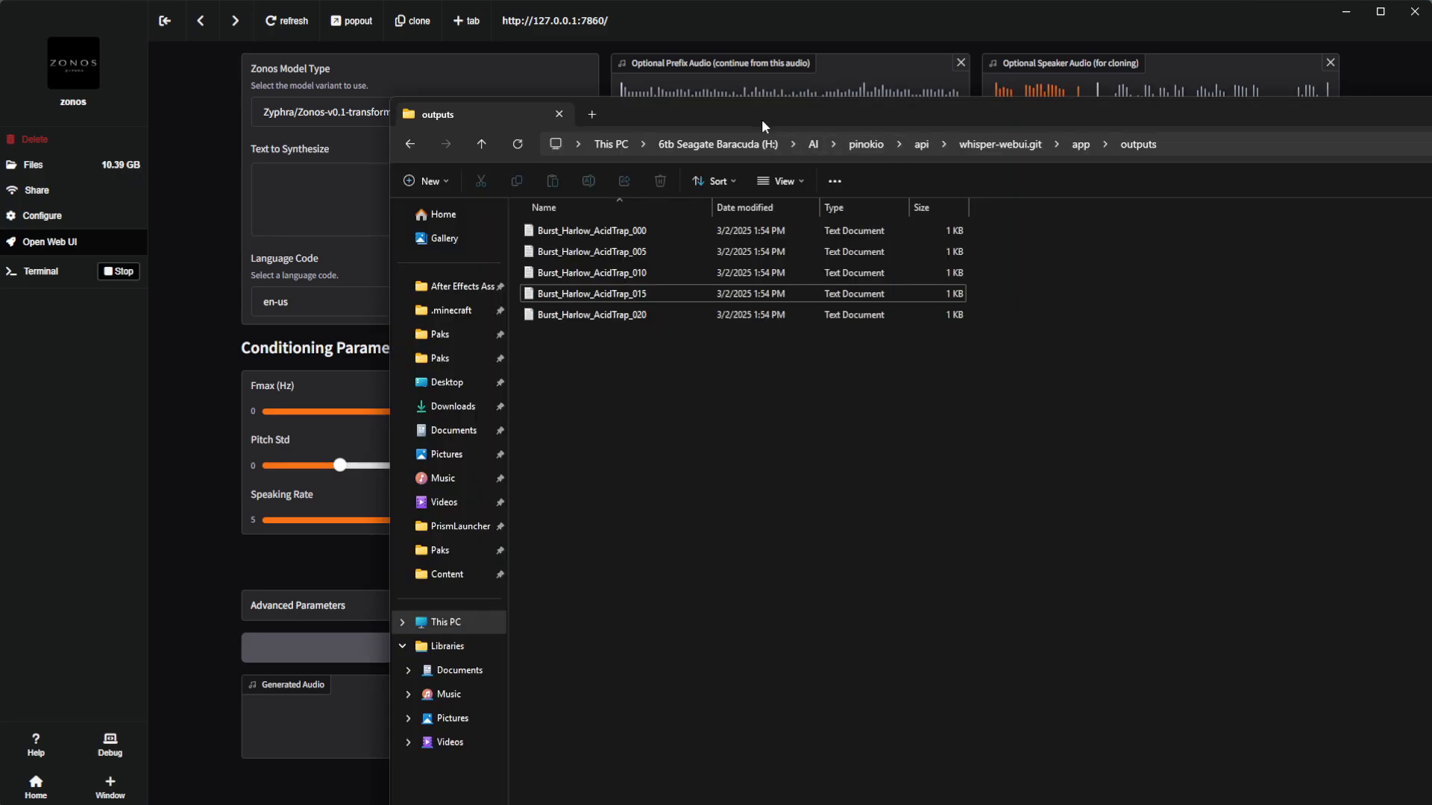
# - Copy the line "Hmm, how about some acid damage?" from the Burst_Harlow_AcidTrap_000 text file into Zonos as the text to synthesize
pyautogui.moveTo(762, 119); pyautogui.dragTo(453, 39)
pyautogui.click(276, 155)
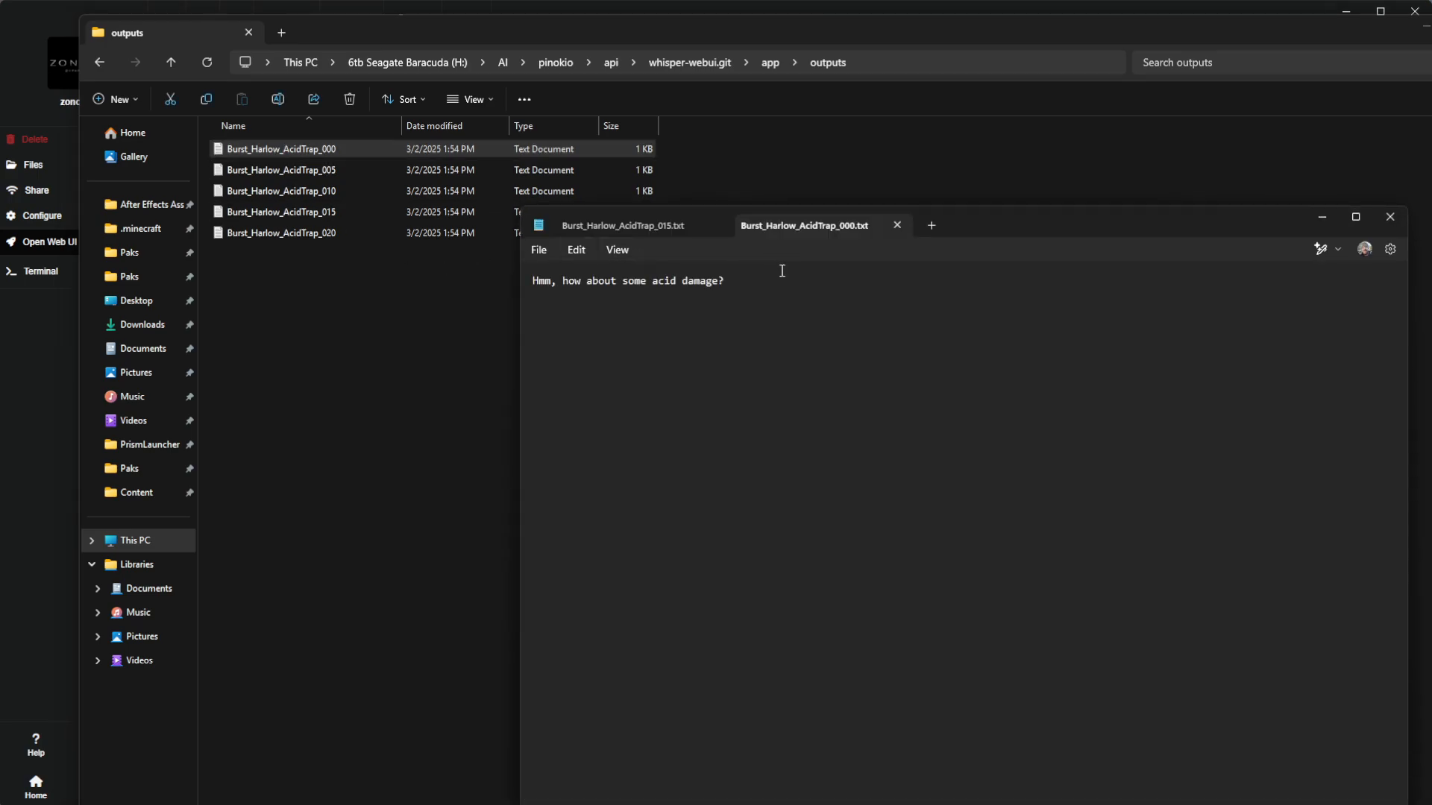
pyautogui.moveTo(782, 271); pyautogui.dragTo(531, 281)
pyautogui.hotkey('ctrl', 'c')
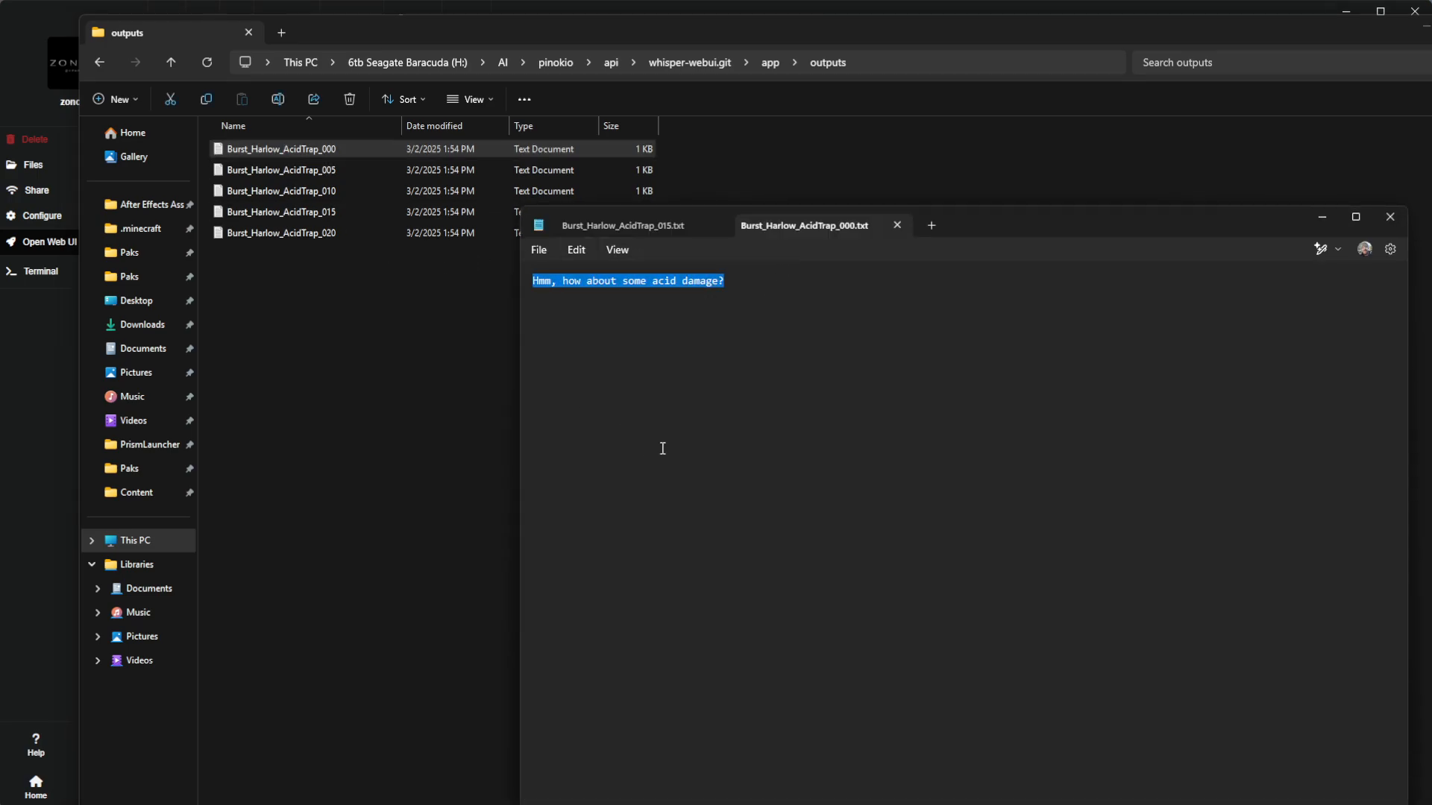
pyautogui.click(718, 226)
pyautogui.click(722, 223)
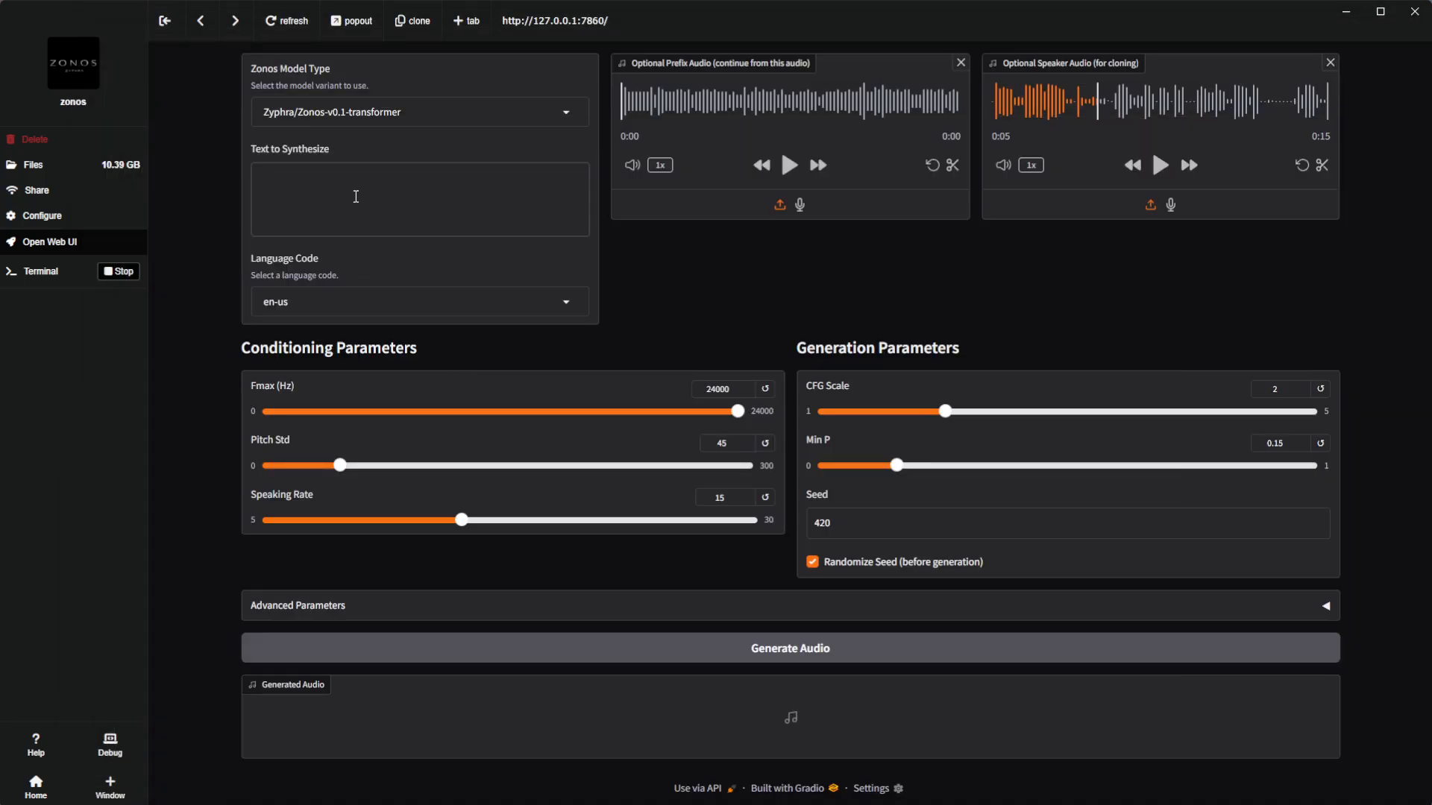
pyautogui.hotkey('ctrl', 'v')
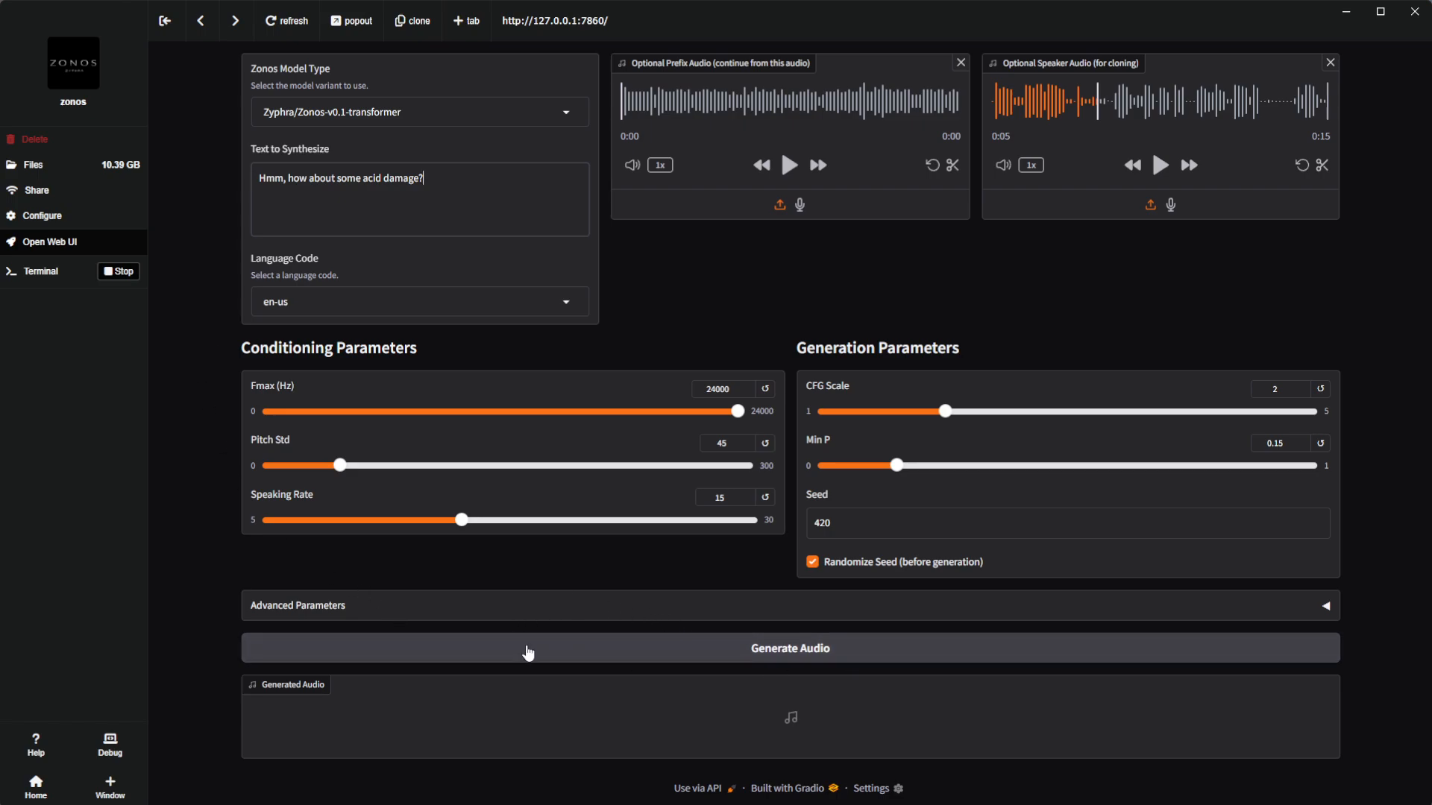
# - Expand the advanced parameters and, following the vegeta settings 2.png reference, set Speaking Rate to 13.5 and Pitch Std to 15
pyautogui.click(321, 610)
pyautogui.scroll(-3, 186, 577)
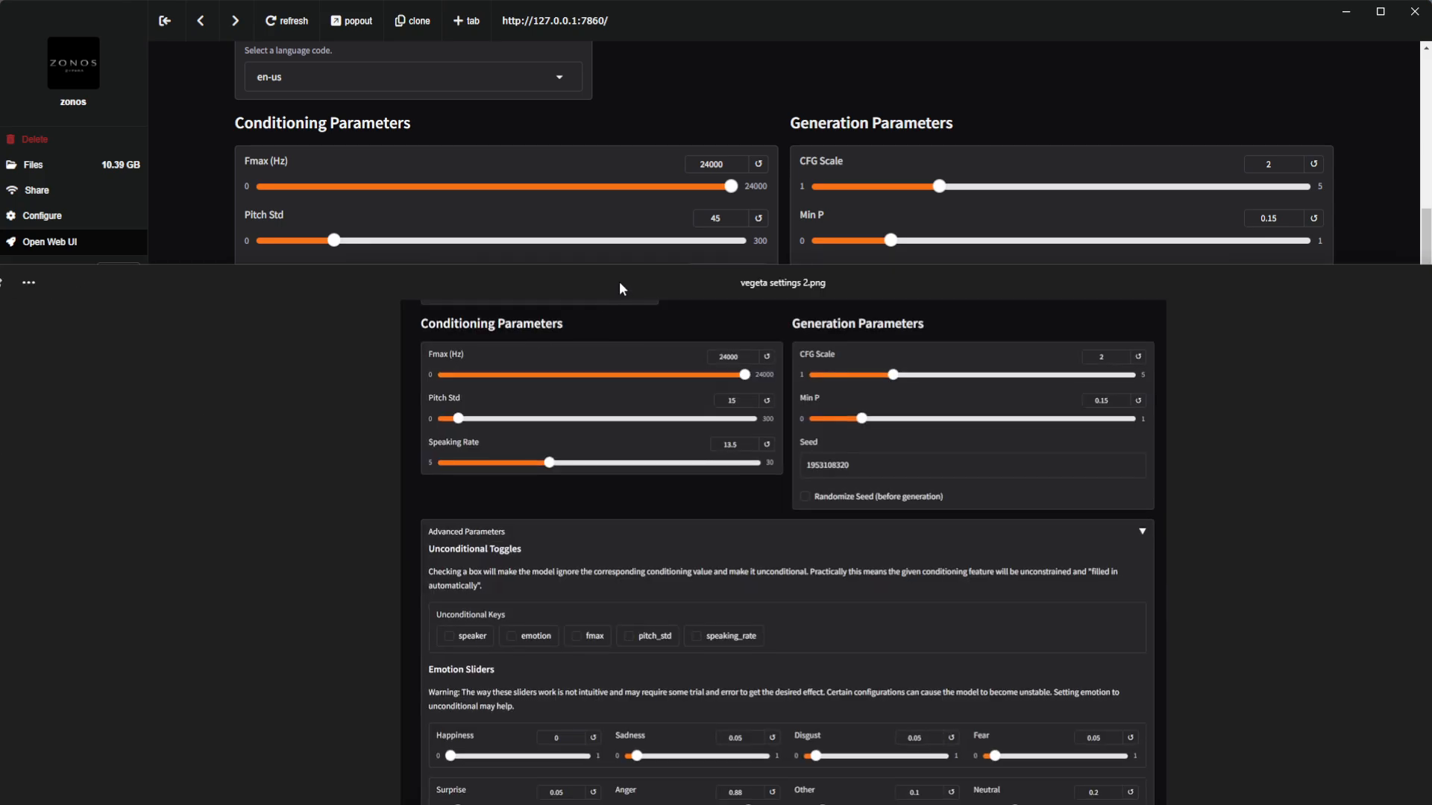
pyautogui.moveTo(620, 284); pyautogui.dragTo(1431, 358)
pyautogui.click(735, 276)
pyautogui.scroll(-2, 699, 276)
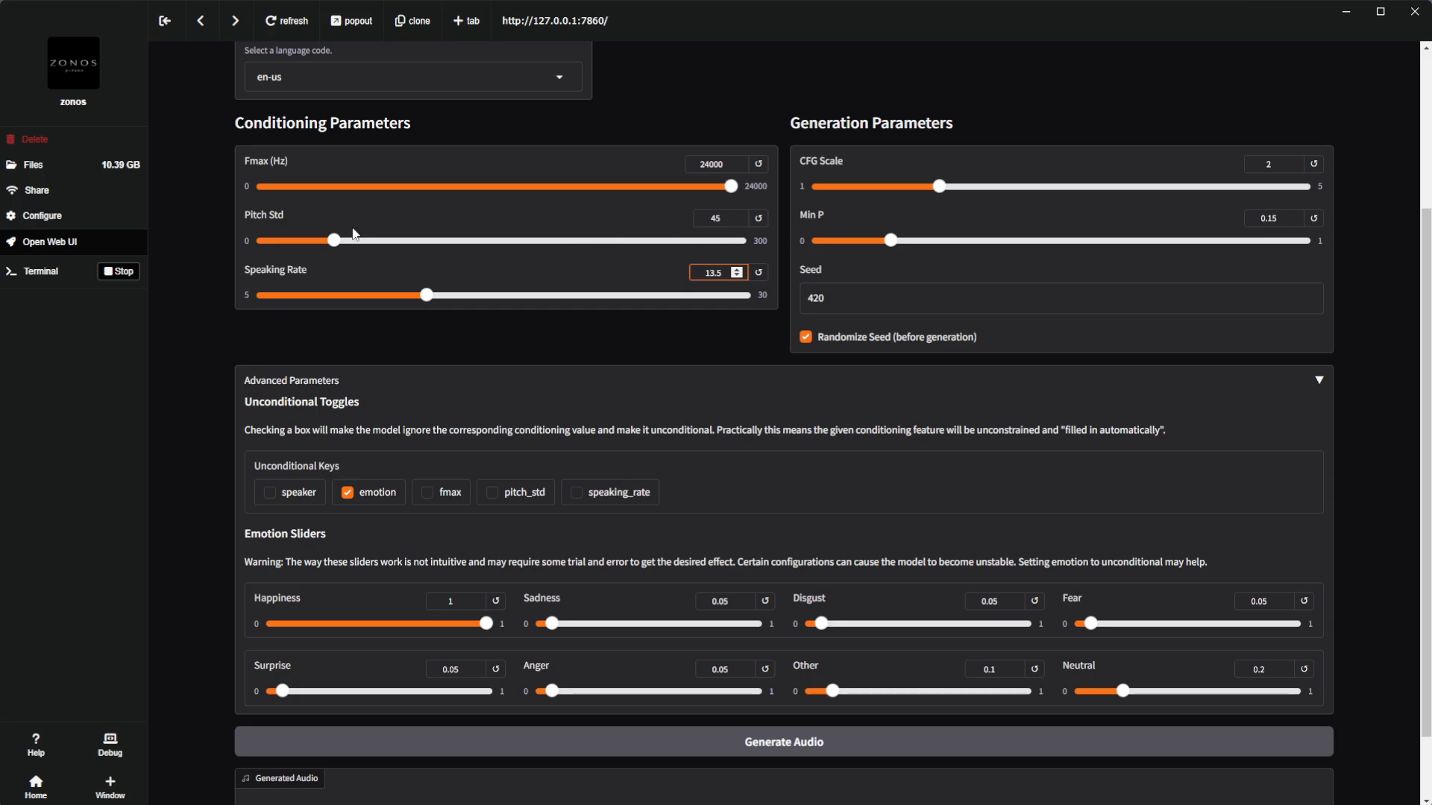
pyautogui.moveTo(335, 240); pyautogui.dragTo(288, 244)
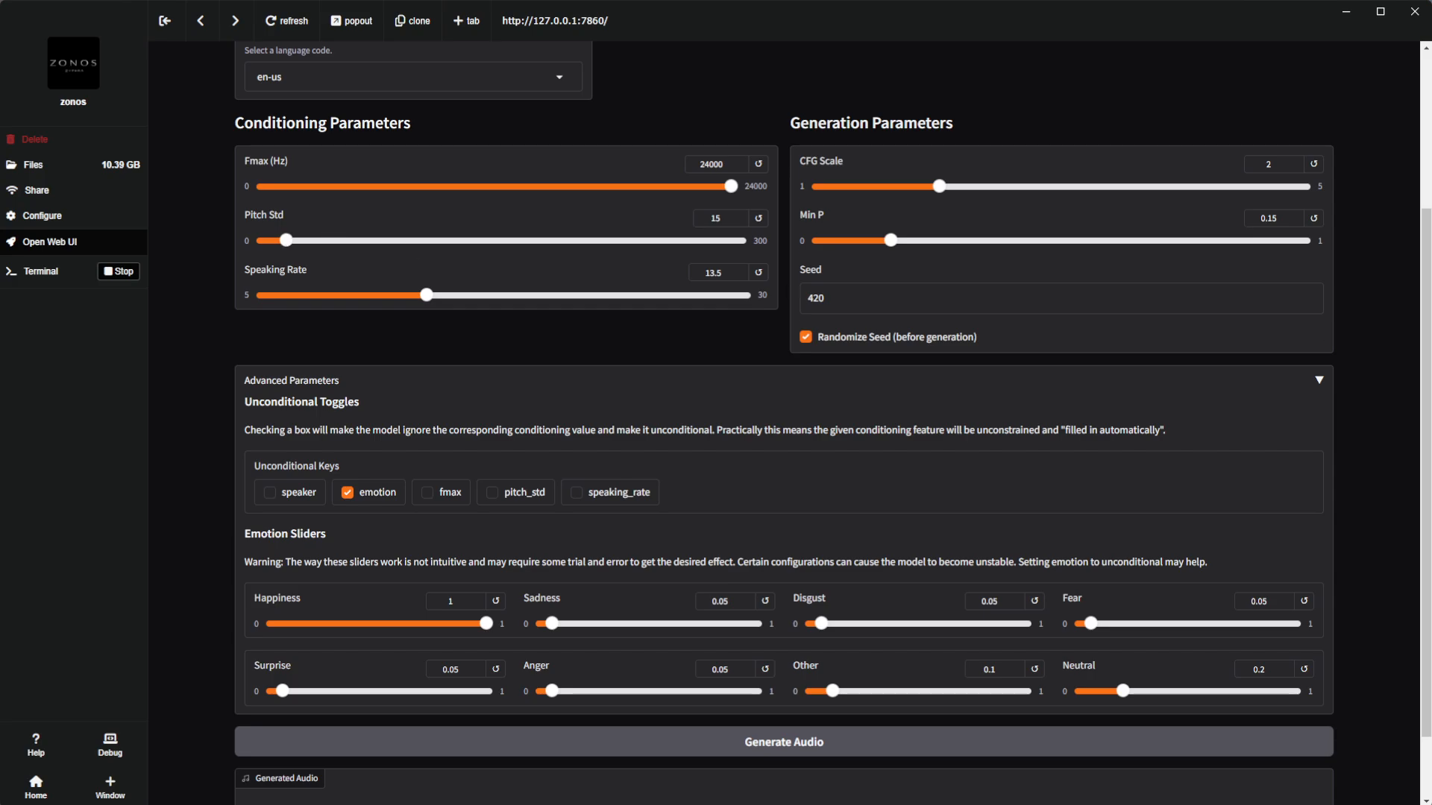
# - Check the reference image and set the Happiness emotion to 0 and Anger to 0.88
pyautogui.moveTo(1431, 358); pyautogui.dragTo(1431, 142)
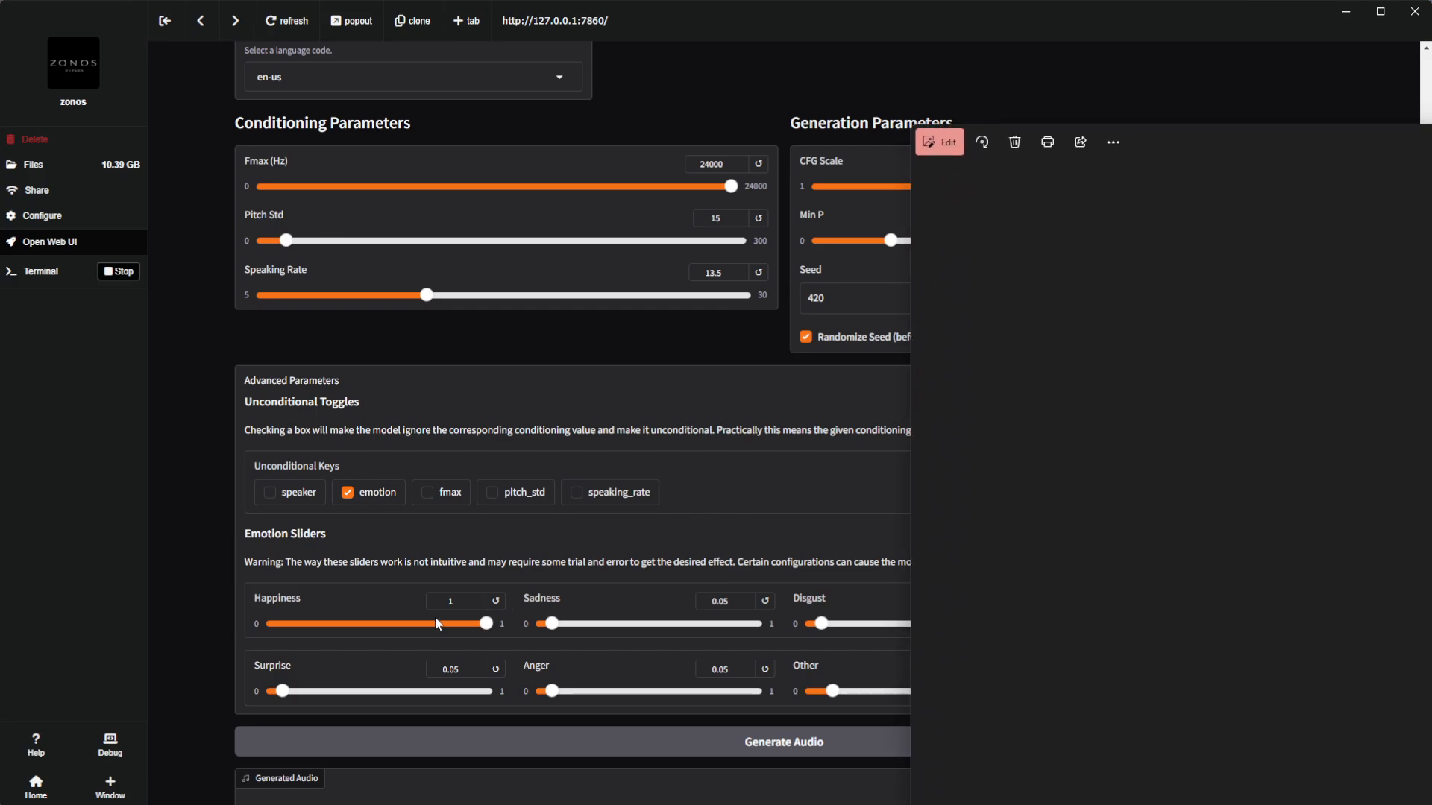
pyautogui.moveTo(486, 623); pyautogui.dragTo(233, 611)
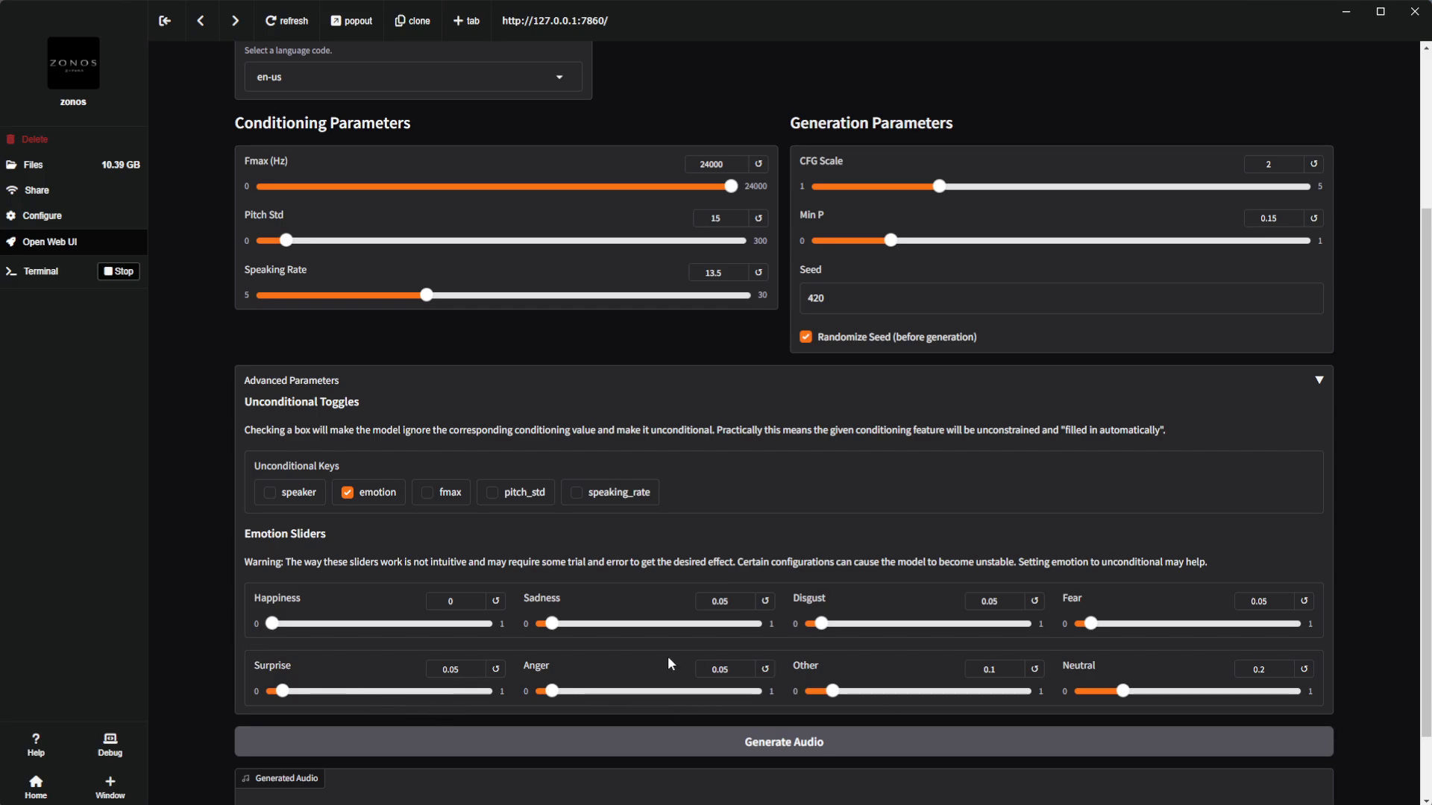
pyautogui.click(735, 671)
pyautogui.press('BackSpace')
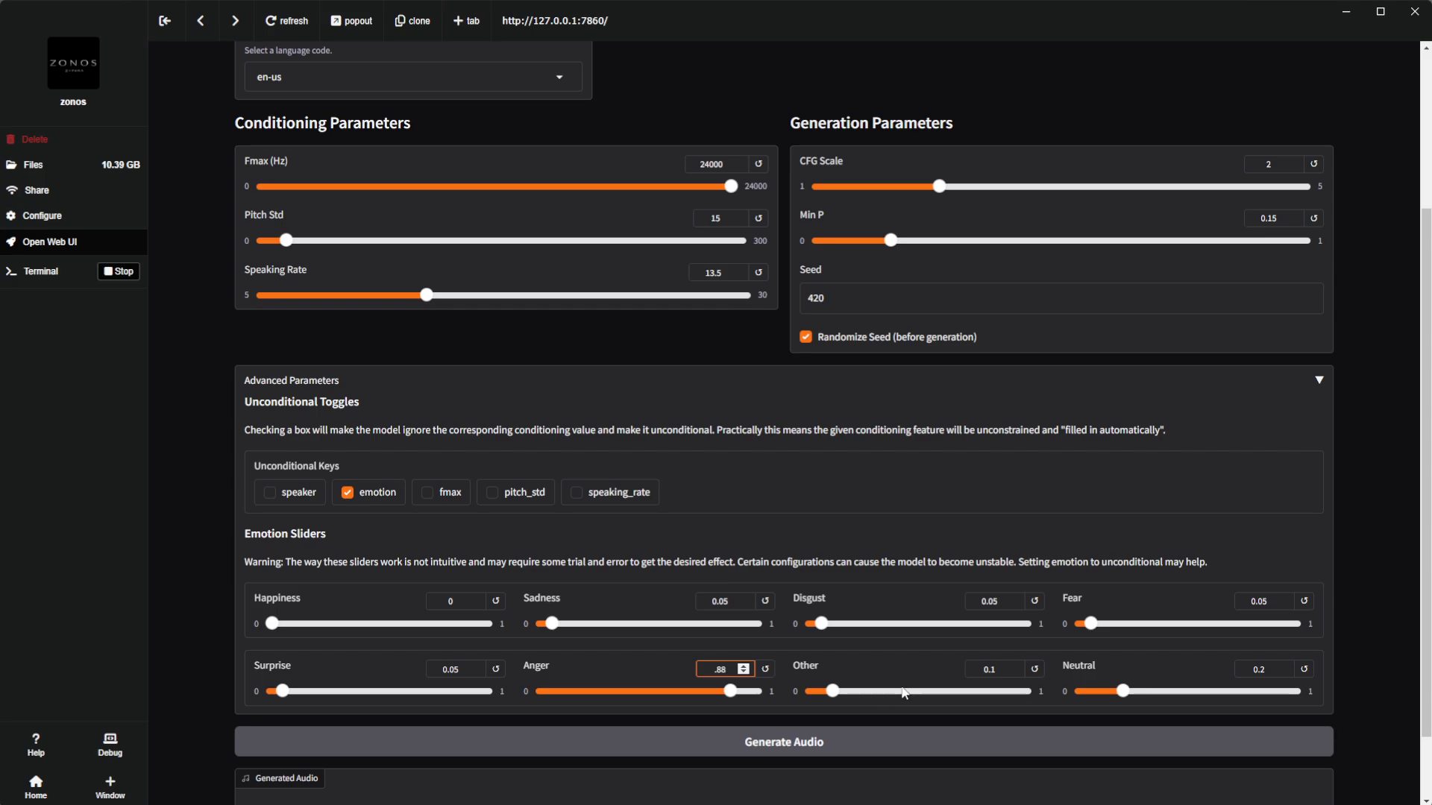
pyautogui.click(1353, 517)
# - Generate the audio for the acid damage line and bring the vegeta settings 2.png reference back over the interface
pyautogui.scroll(3, 1333, 520)
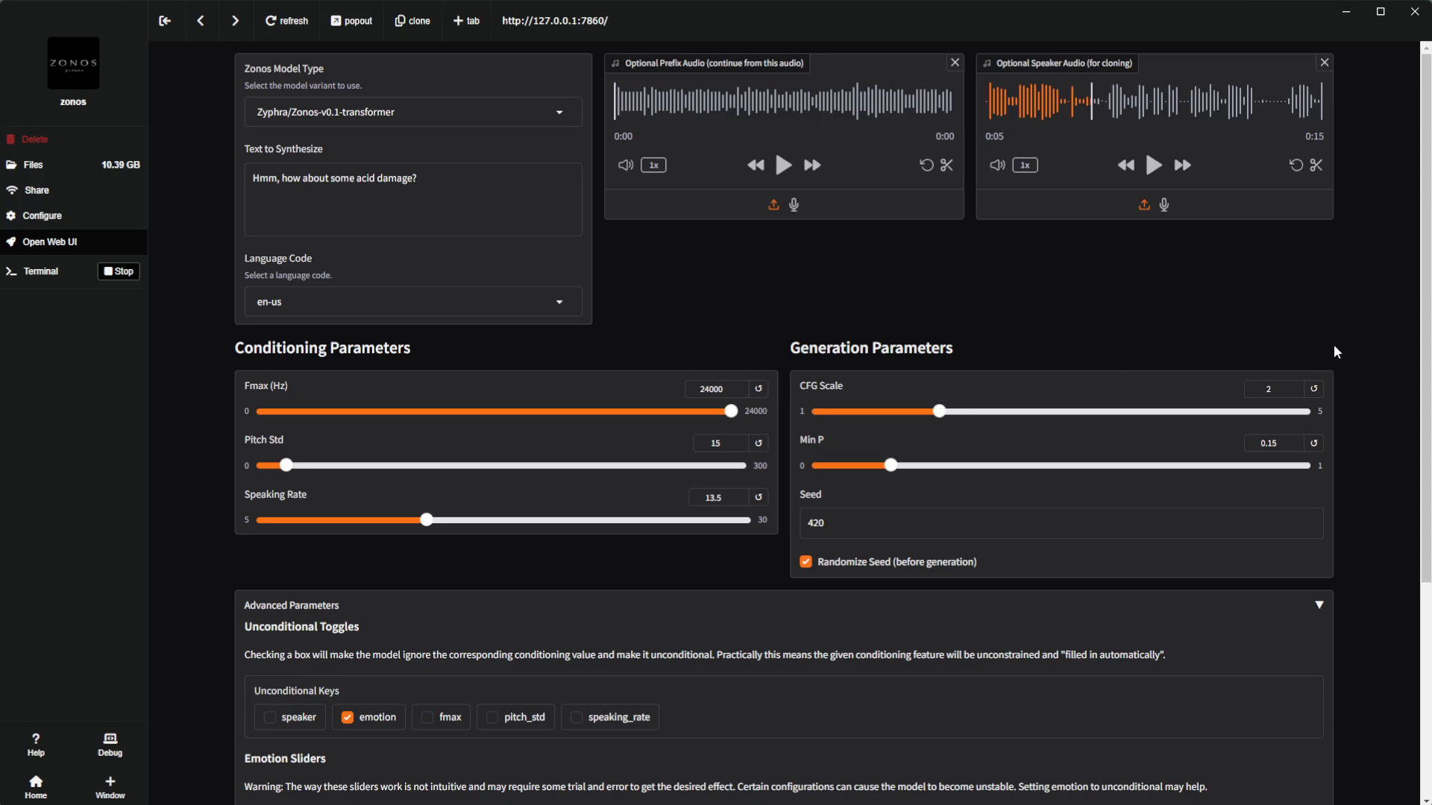
pyautogui.scroll(-4, 1268, 485)
pyautogui.click(1141, 664)
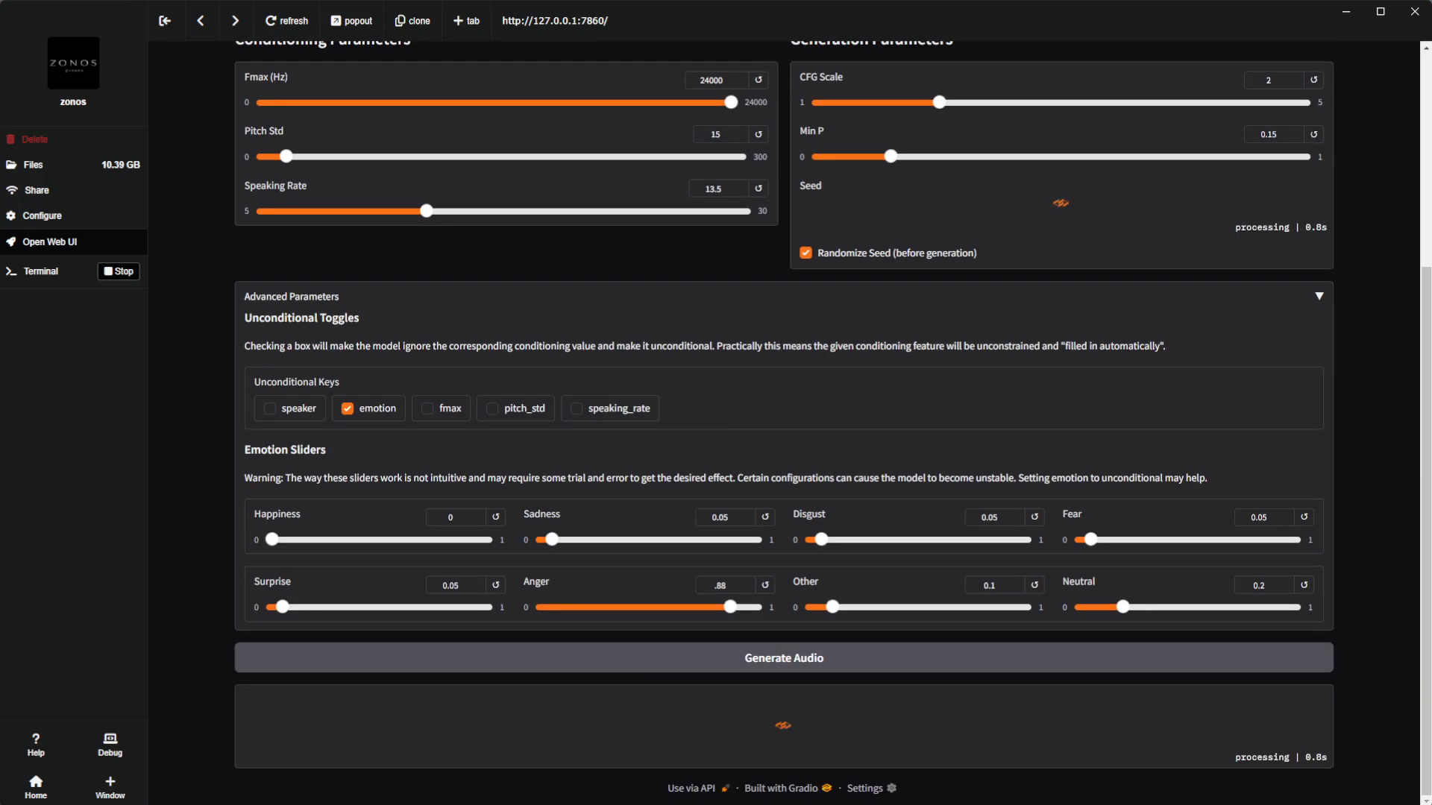
pyautogui.moveTo(1431, 143); pyautogui.dragTo(635, 140)
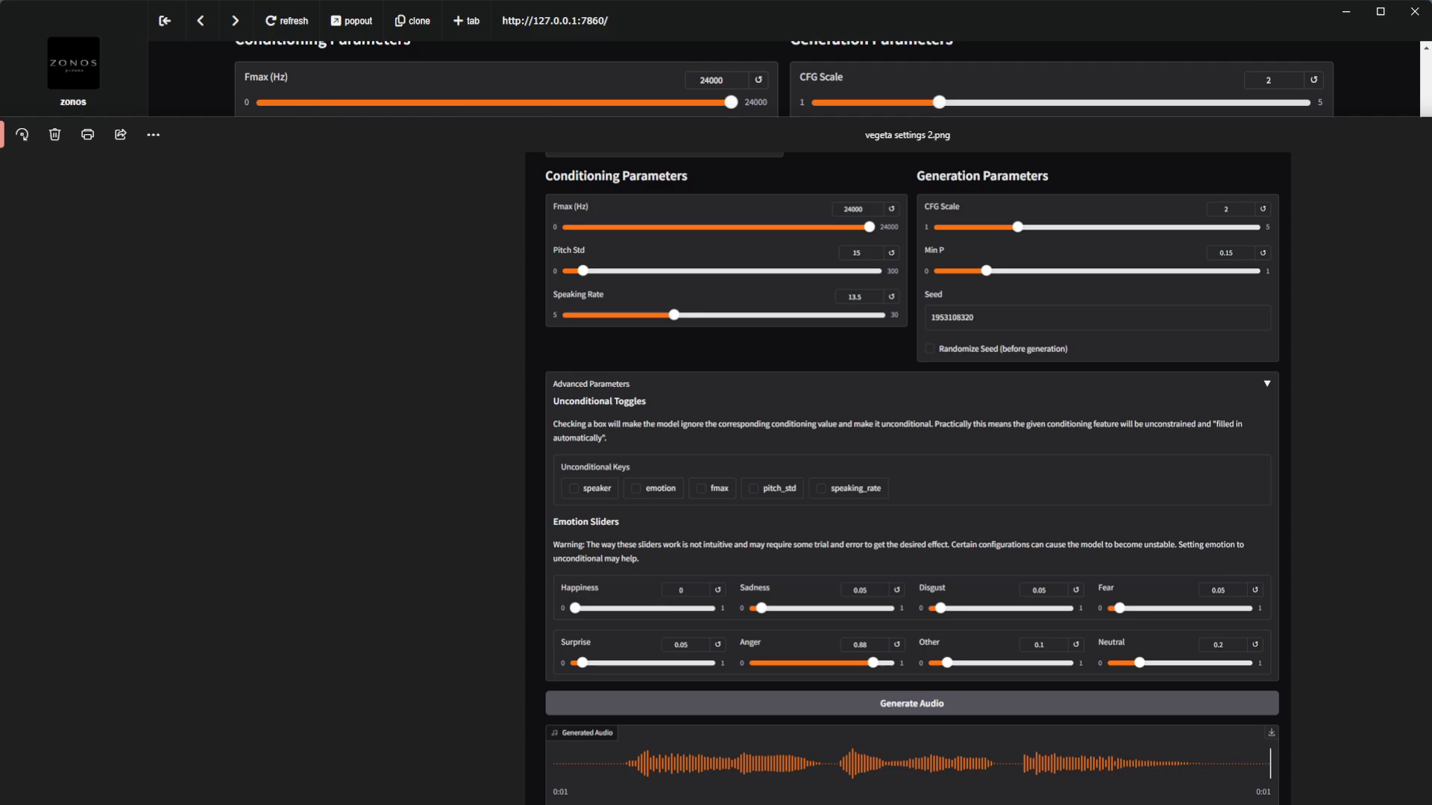
# - Switch to the Harlow voice folder in File Explorer and locate the original Burst_Harlow_AcidTrap_000 sound file
pyautogui.hotkey('alt', 'Tab')
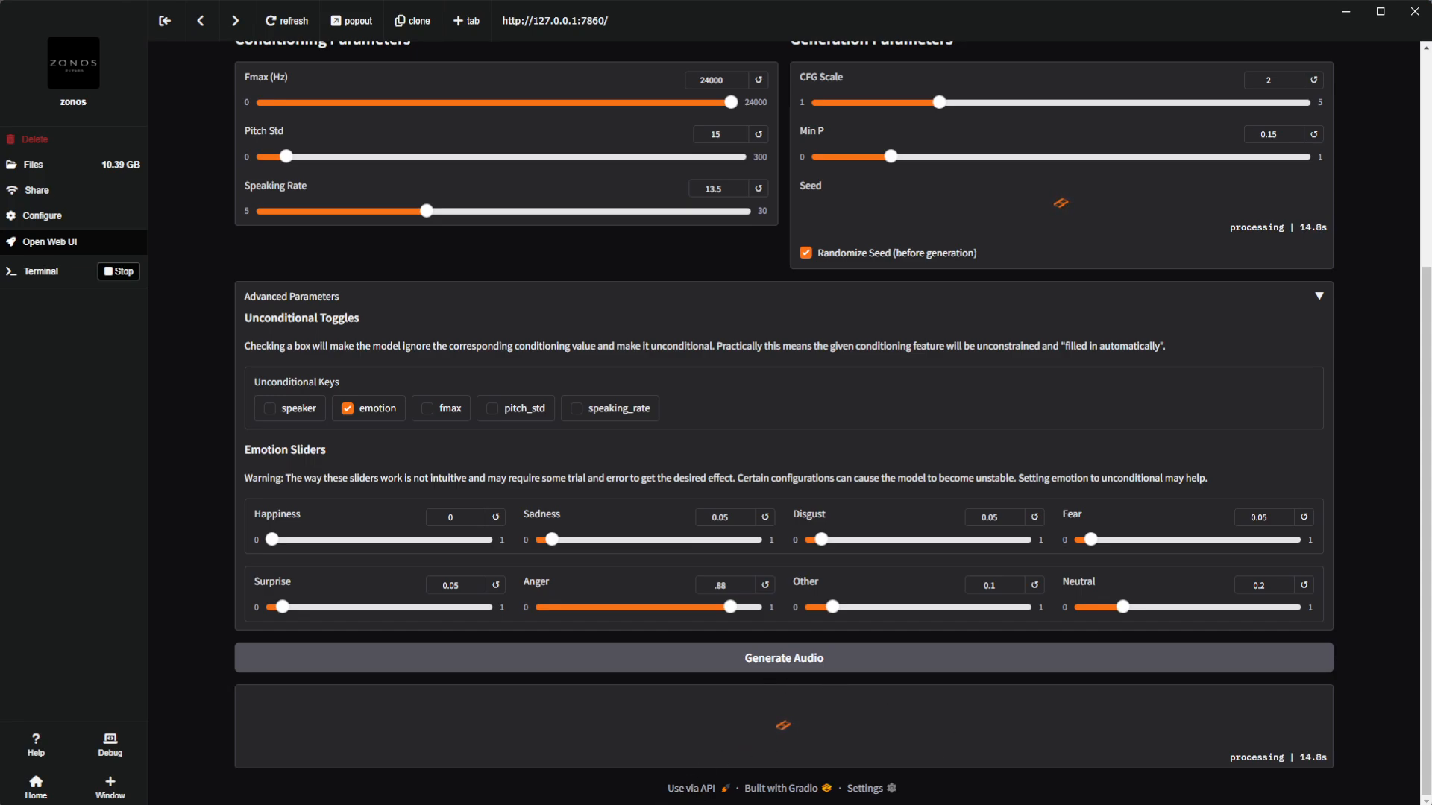
pyautogui.hotkey('alt', 'Tab')
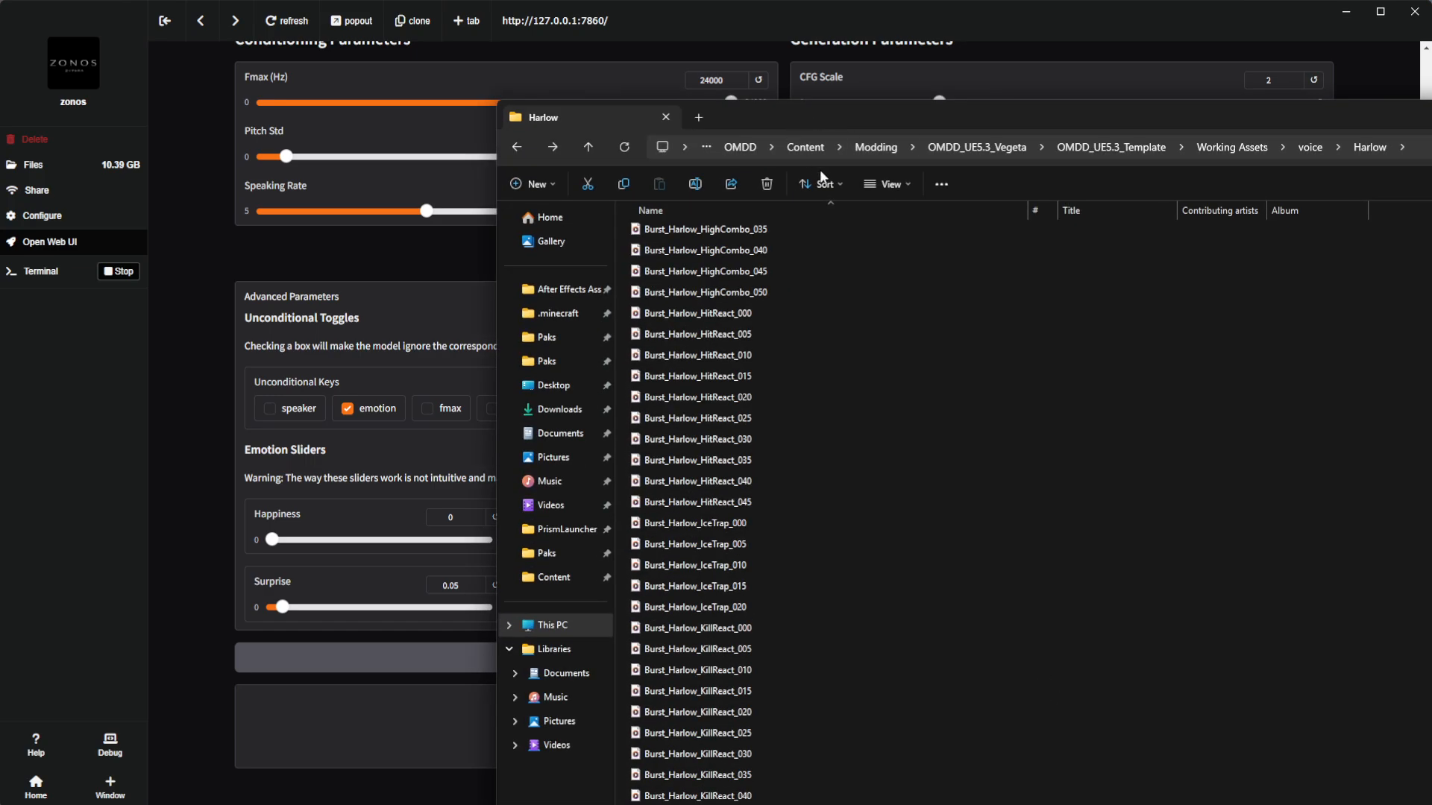
pyautogui.scroll(4, 773, 301)
pyautogui.scroll(15, 867, 302)
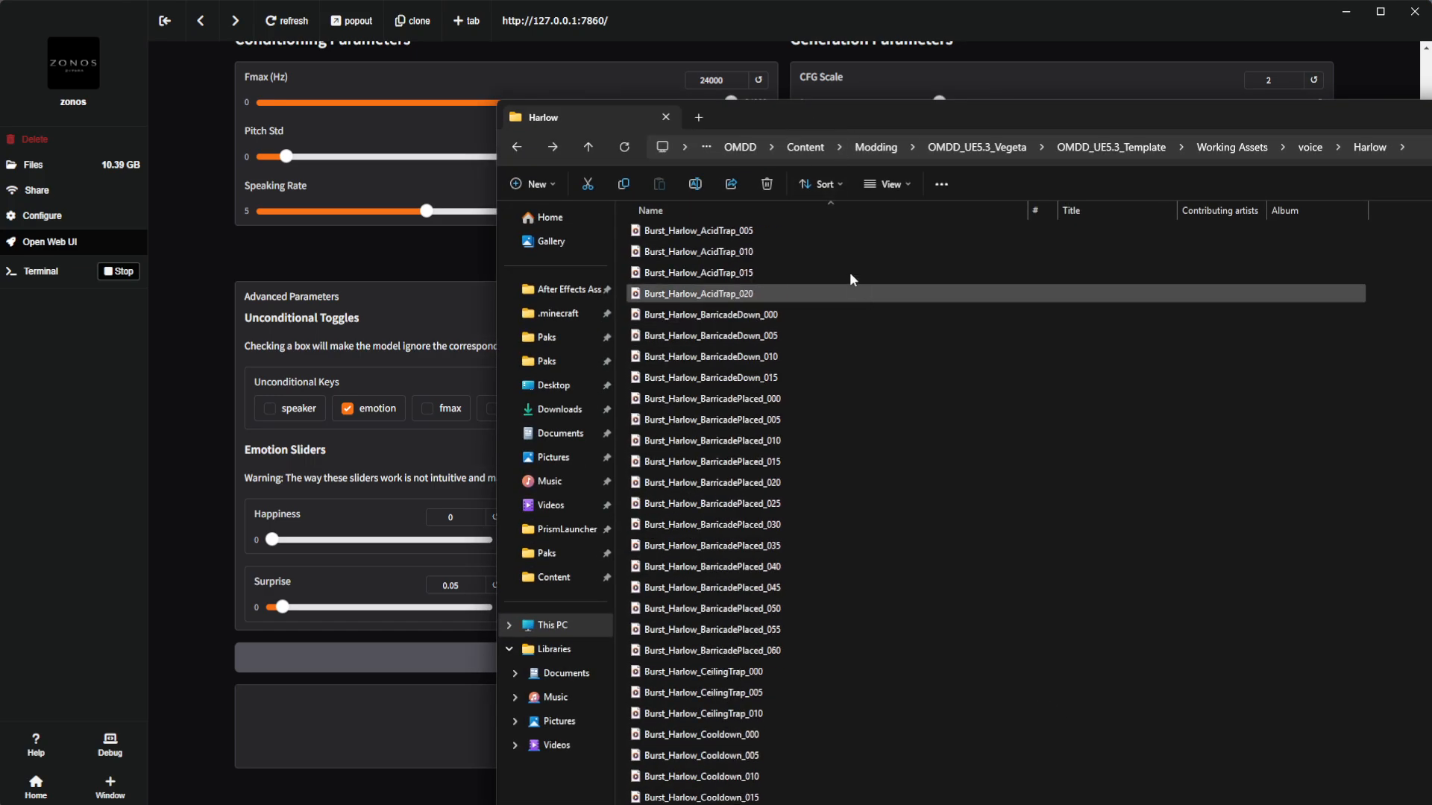
pyautogui.scroll(2, 763, 276)
pyautogui.doubleClick(762, 119)
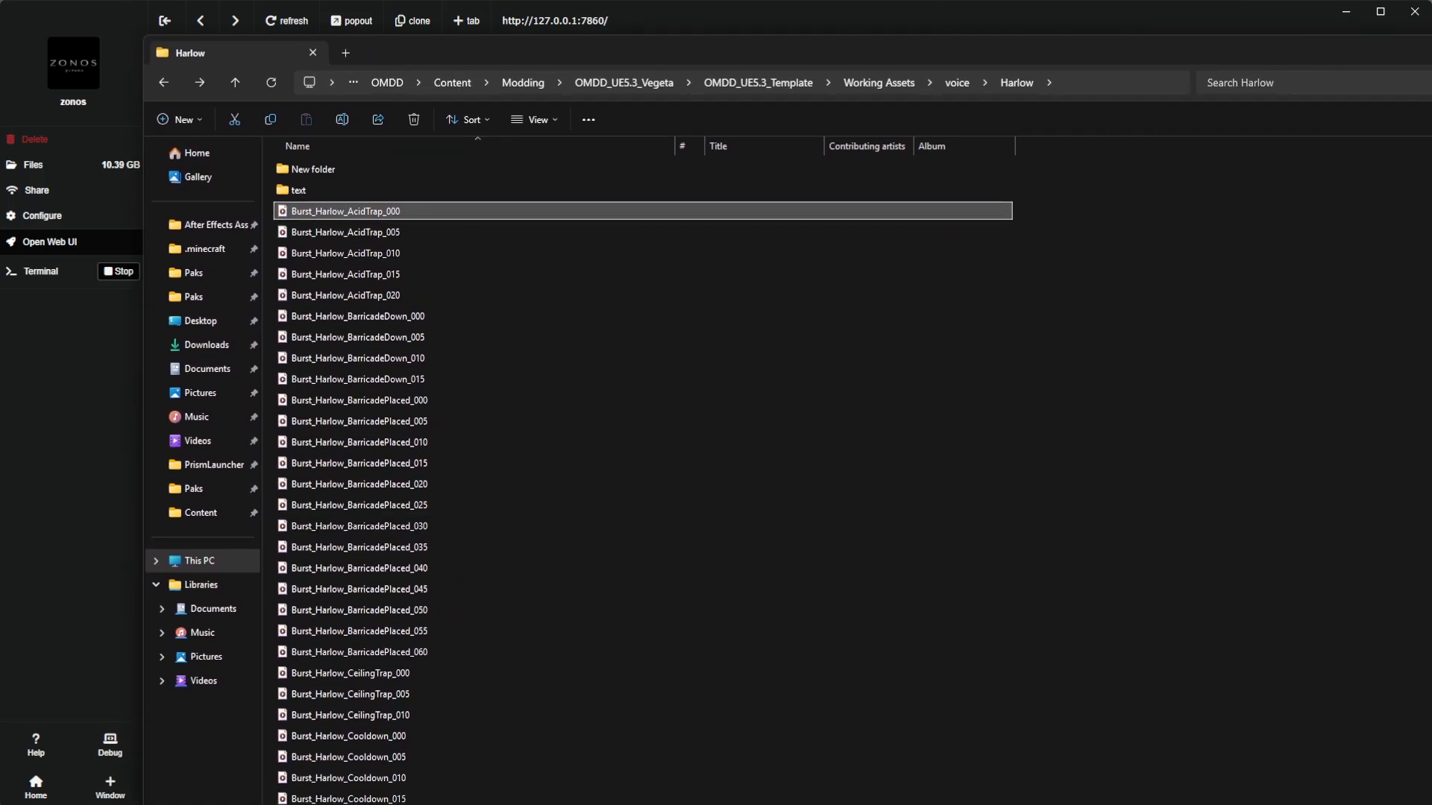
# - Copy the file name of the Burst_Harlow_AcidTrap_000 text document in the whisper-webui outputs folder, then put the folder window away
pyautogui.hotkey('alt', 'Tab')
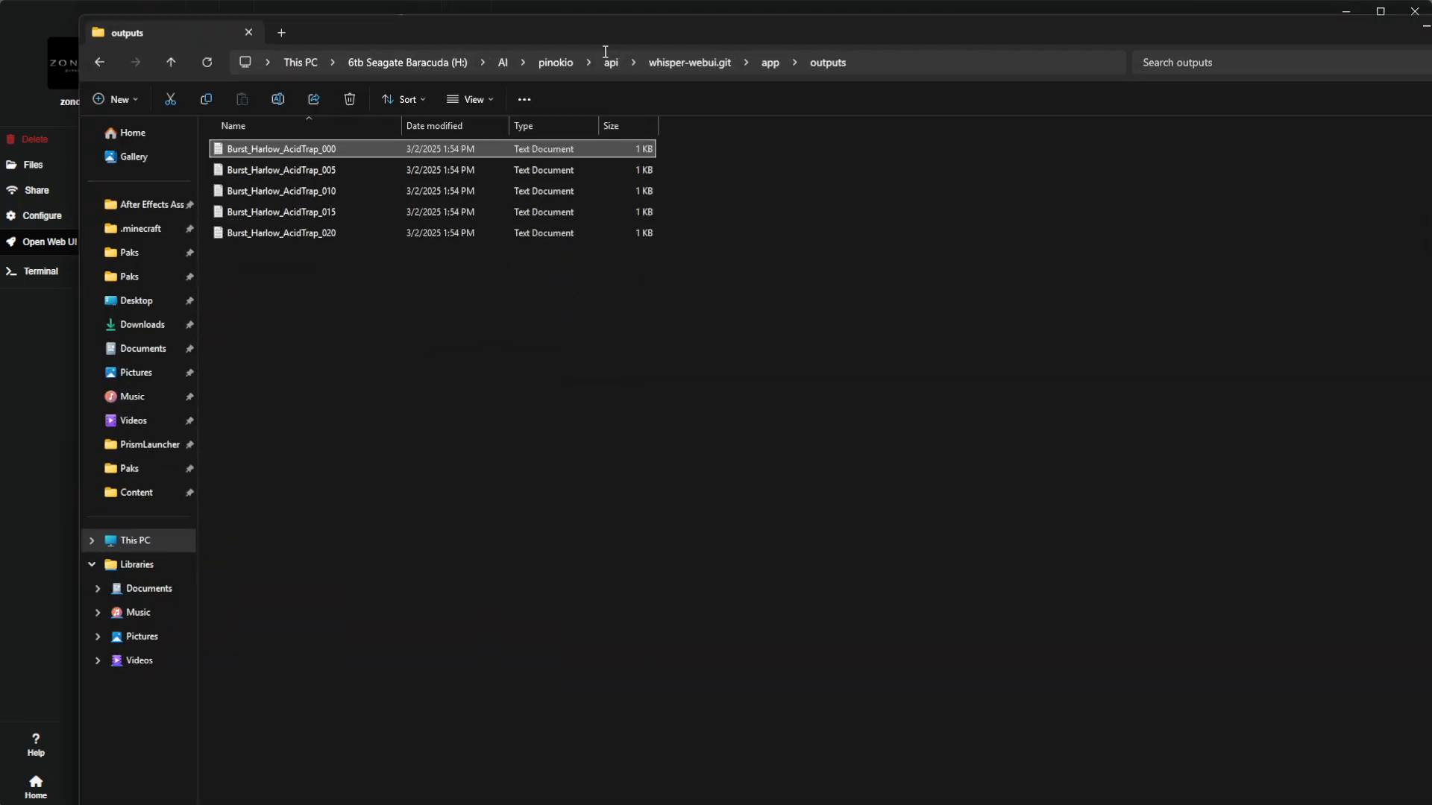
pyautogui.moveTo(1269, 24); pyautogui.dragTo(1259, 131)
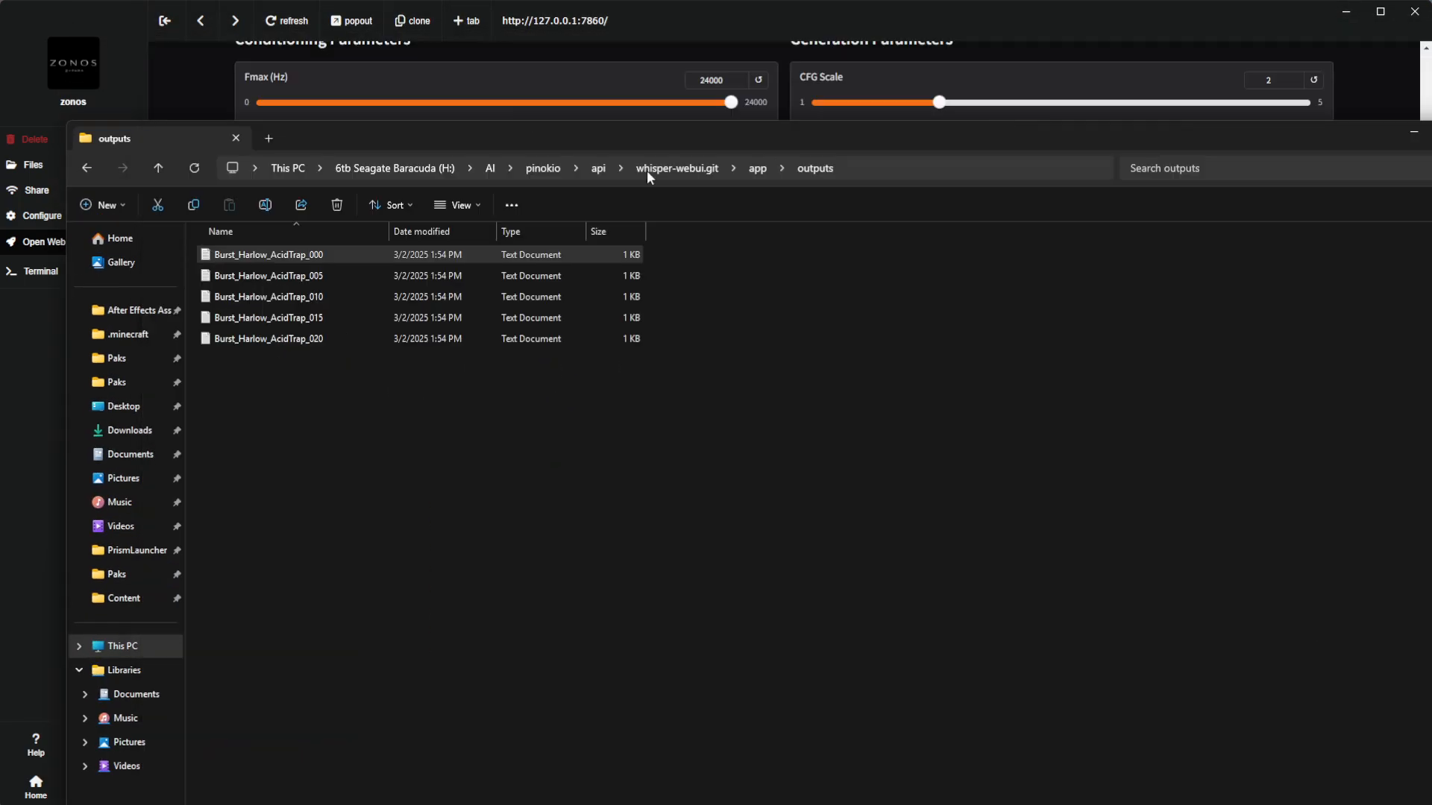
pyautogui.click(309, 256)
pyautogui.rightClick(305, 261)
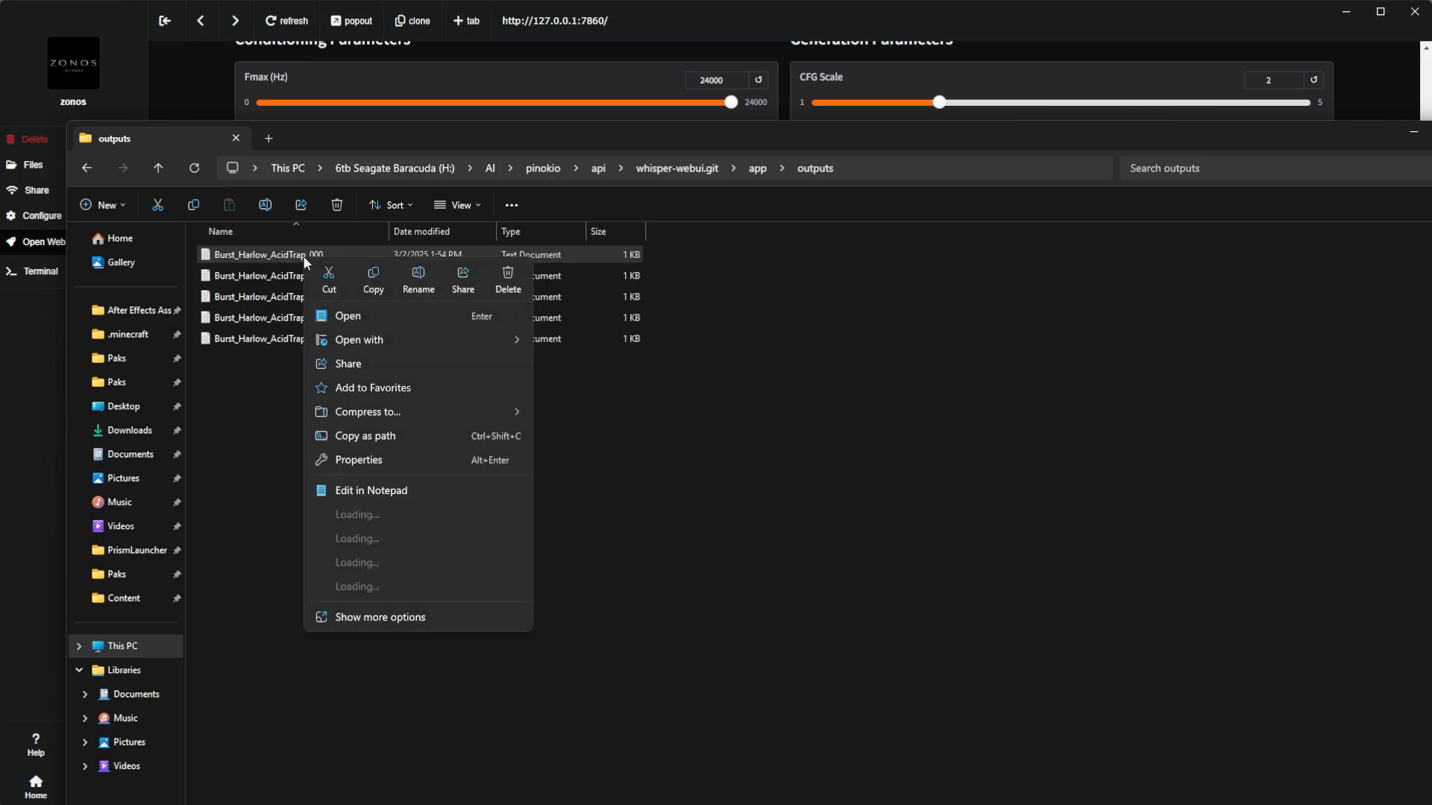
pyautogui.click(415, 284)
pyautogui.click(558, 525)
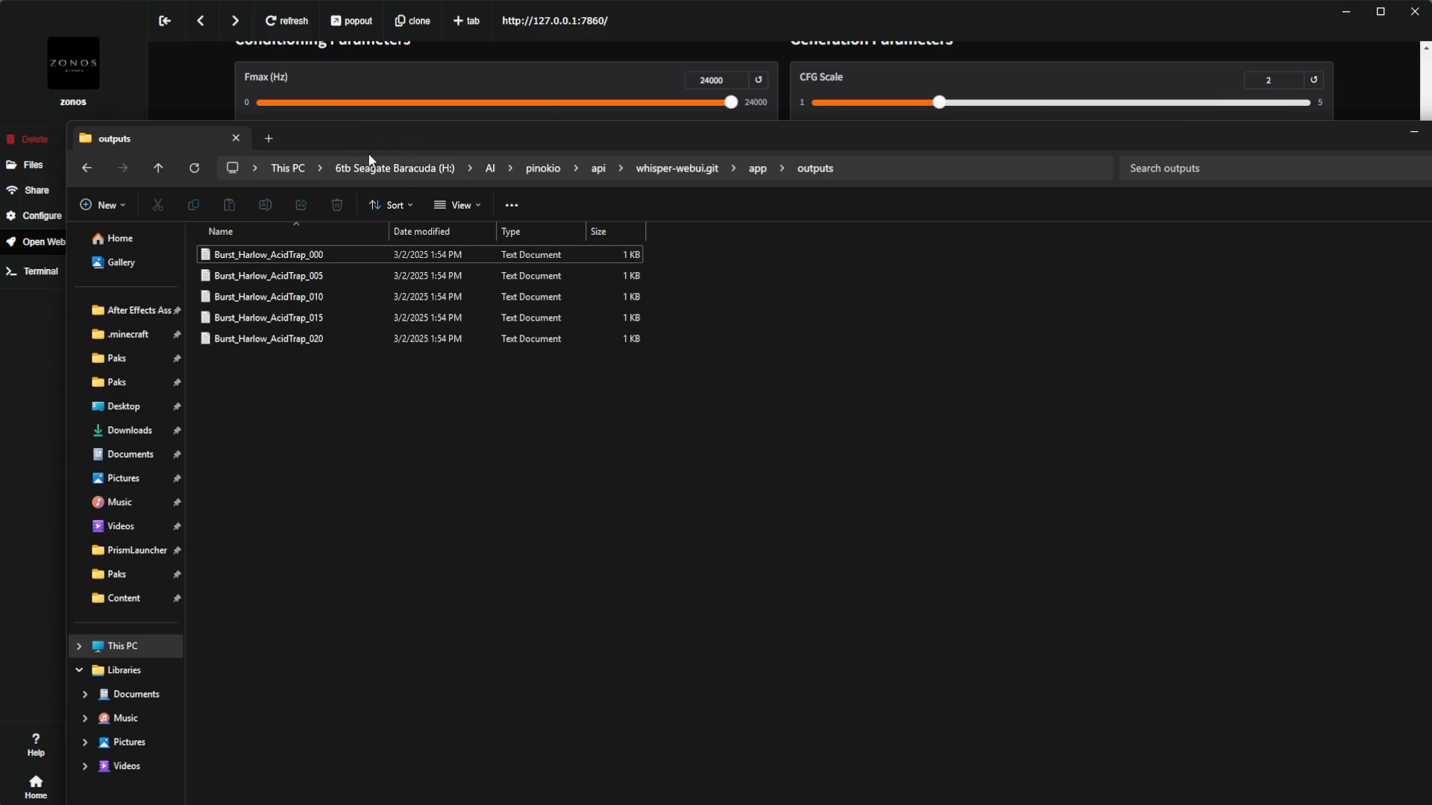
pyautogui.moveTo(400, 136); pyautogui.dragTo(599, 226)
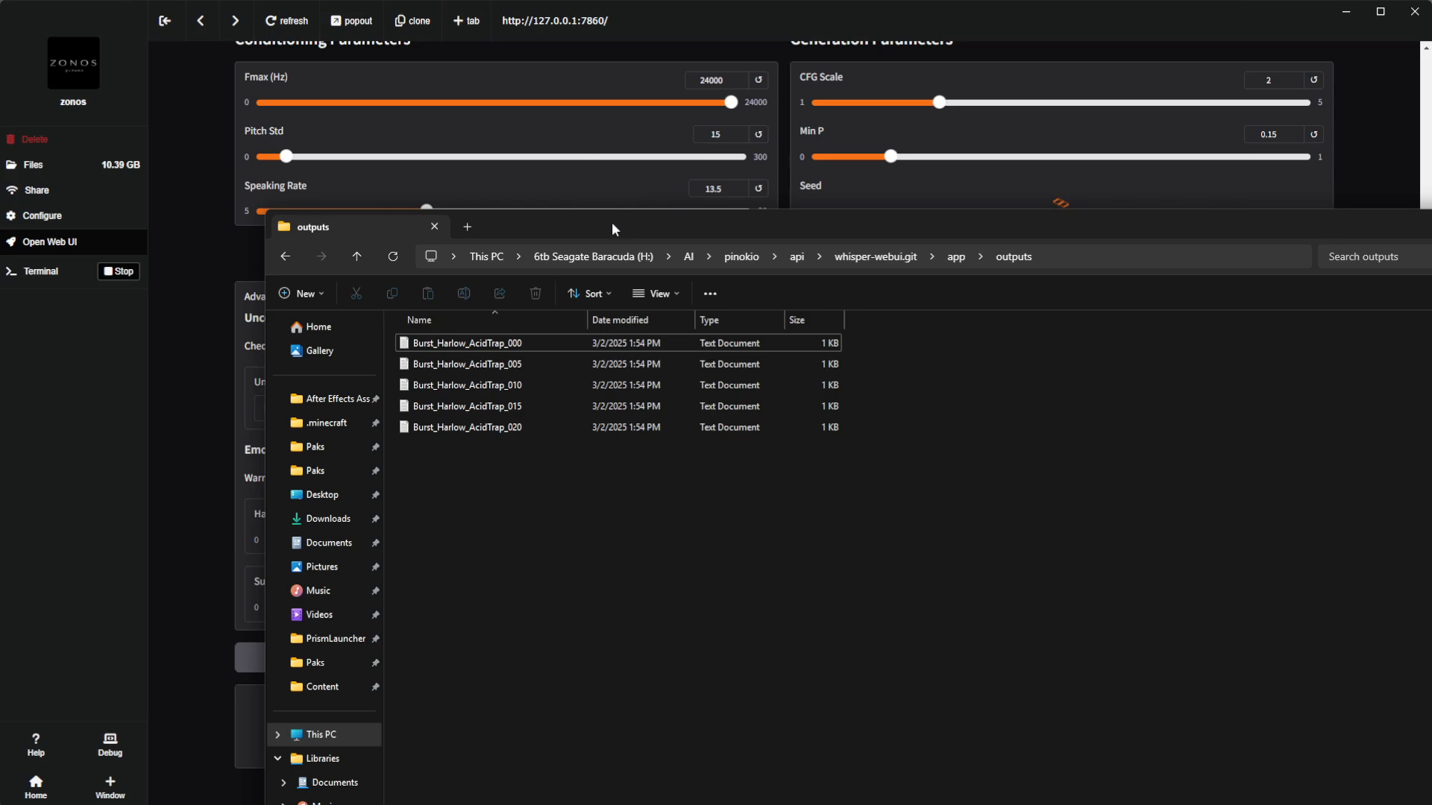
pyautogui.moveTo(612, 224); pyautogui.dragTo(423, 91)
pyautogui.click(1423, 86)
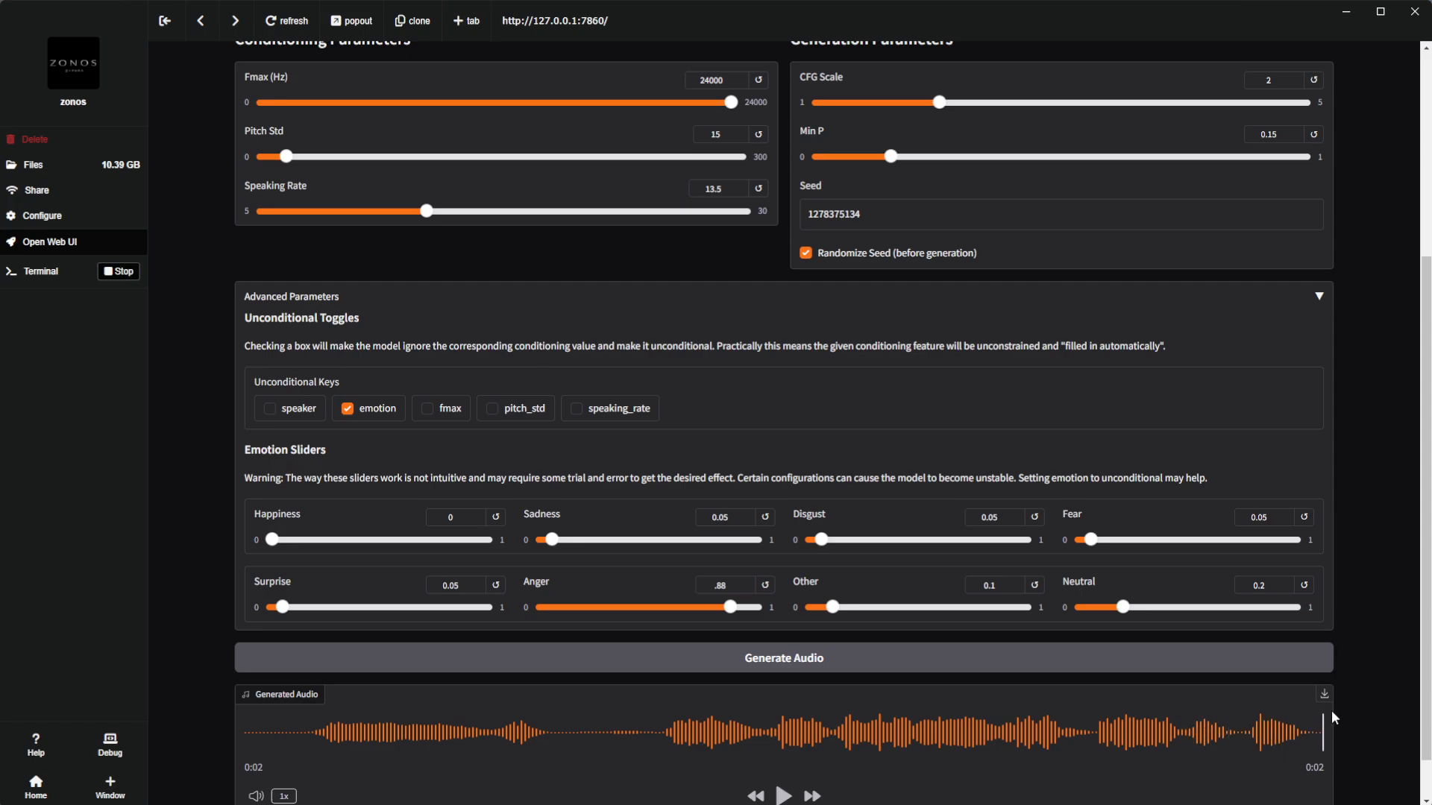
# - Try a Pitch Std of 140 and generate the acid damage line with it
pyautogui.scroll(-1, 1331, 710)
pyautogui.scroll(1, 1335, 698)
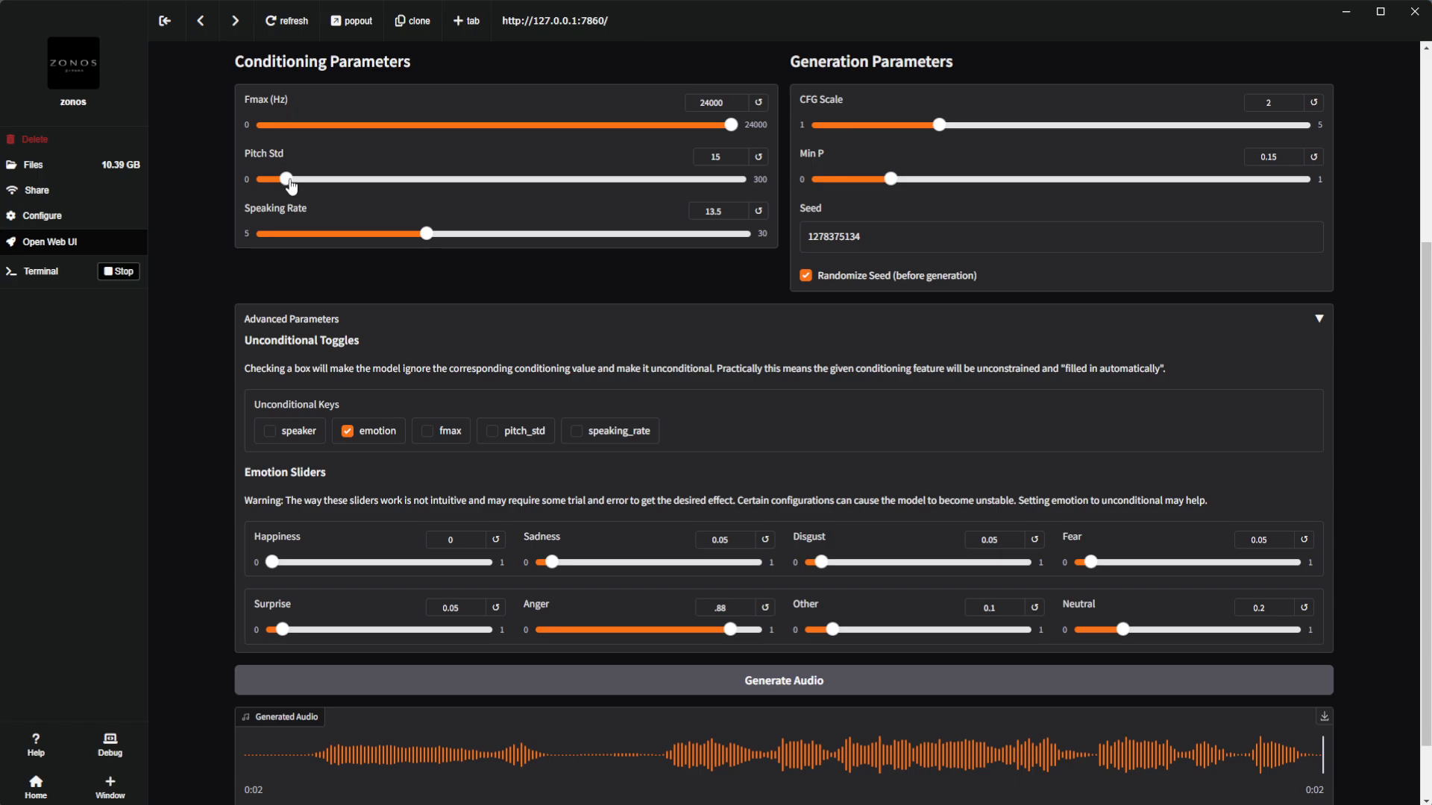
pyautogui.moveTo(296, 187); pyautogui.dragTo(495, 188)
pyautogui.scroll(-1, 712, 552)
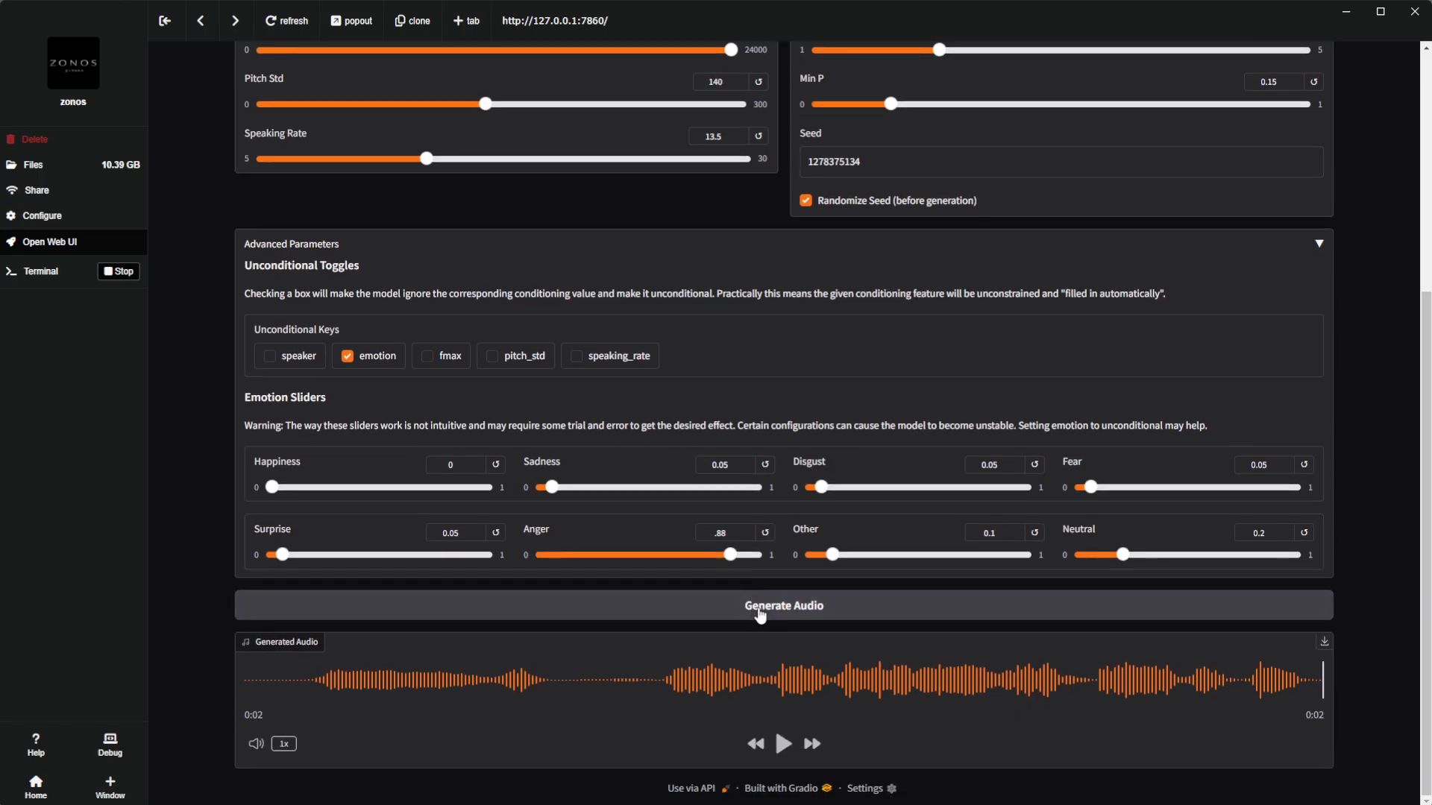
pyautogui.click(746, 624)
pyautogui.scroll(1, 682, 282)
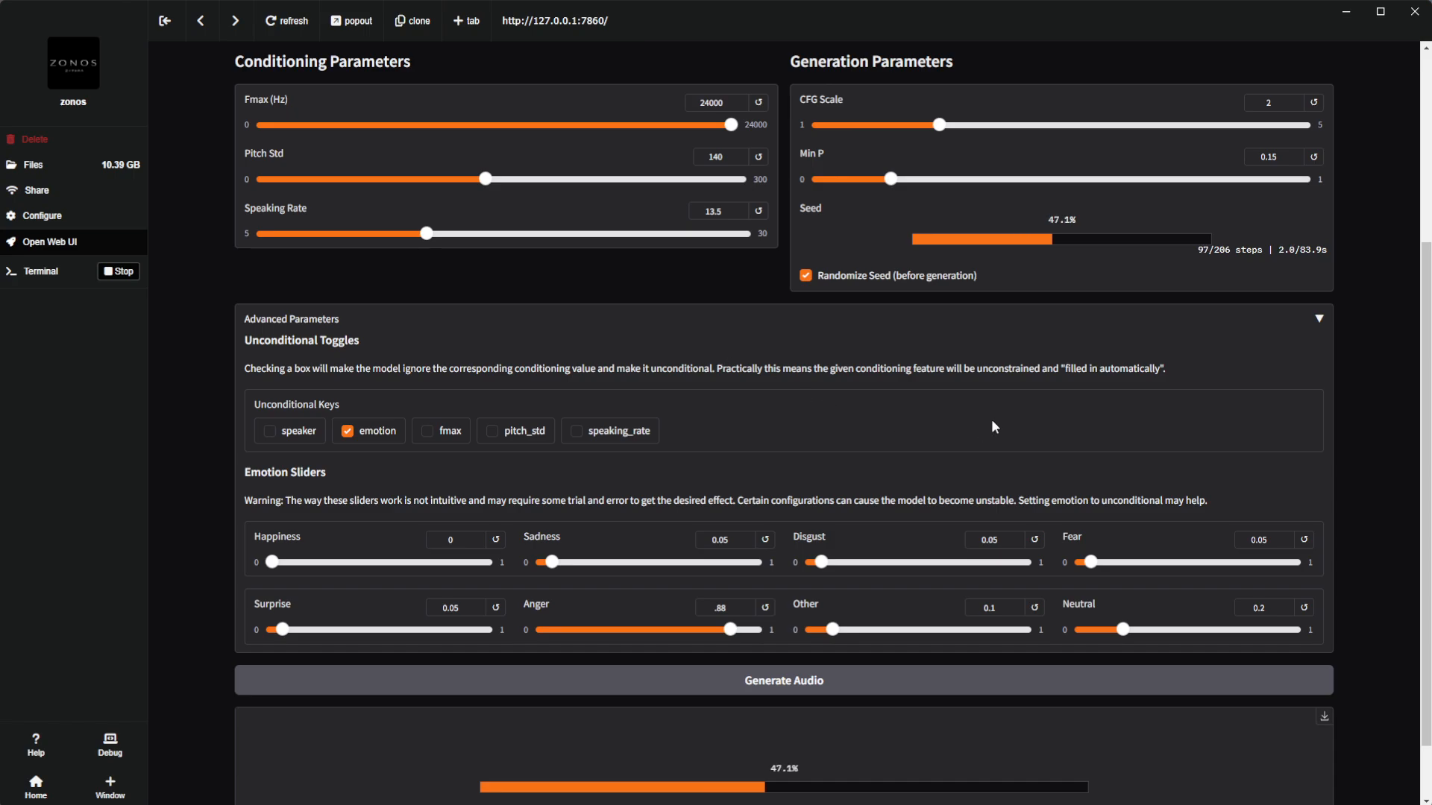
pyautogui.scroll(-1, 991, 419)
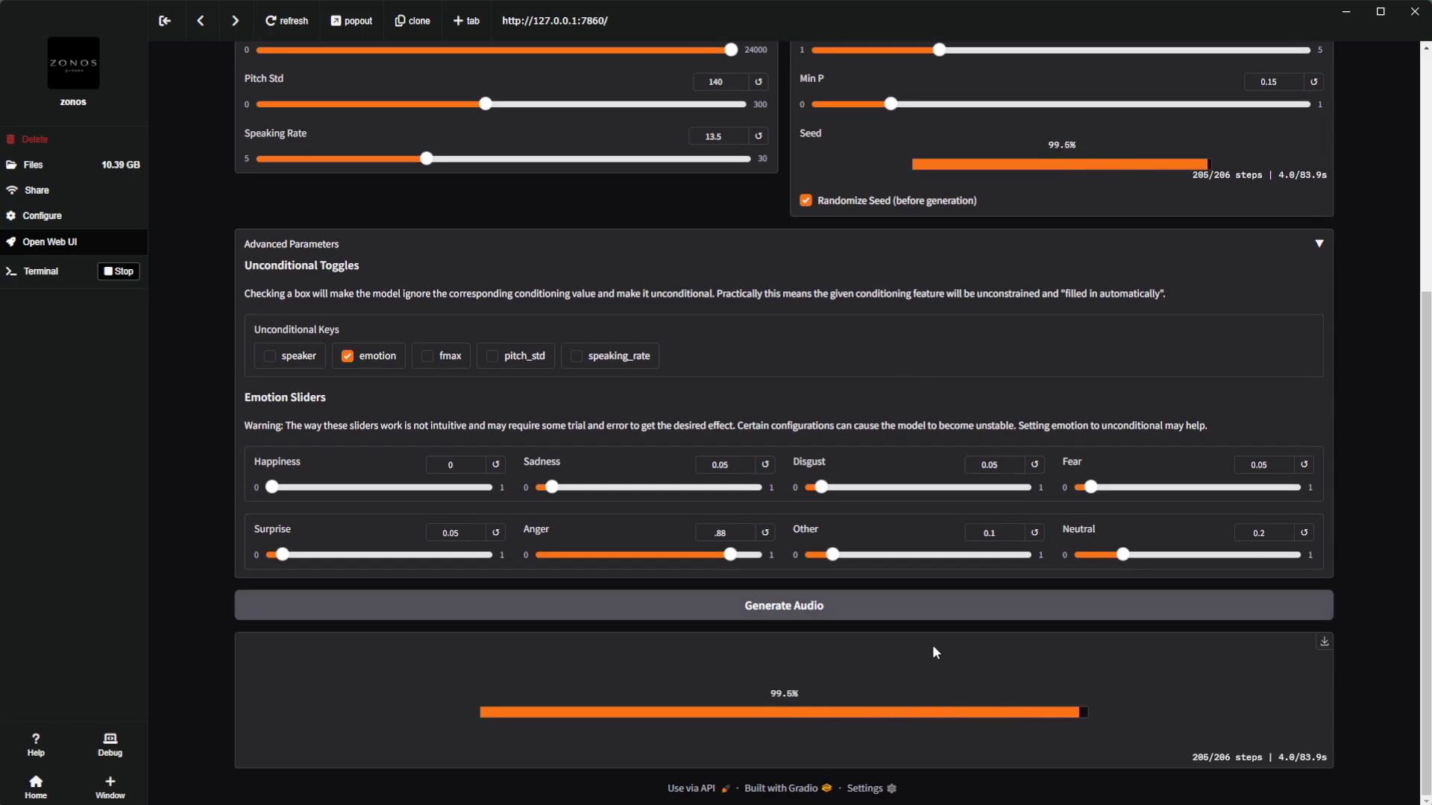
pyautogui.scroll(3, 580, 519)
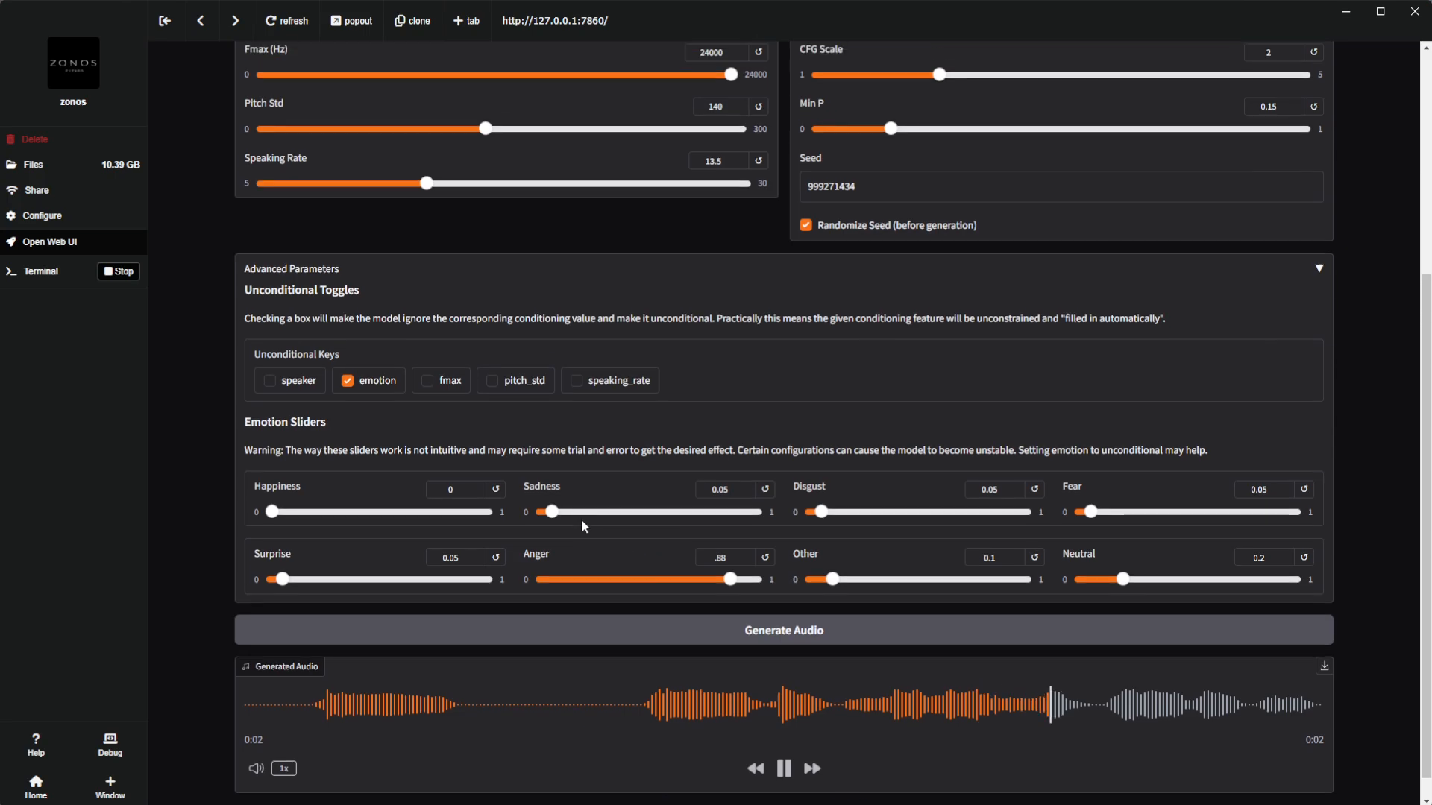
# - Try a Pitch Std of 3 and generate the acid damage line again
pyautogui.click(285, 329)
pyautogui.press('Left')
pyautogui.press('Left')
pyautogui.press('Left')
pyautogui.press('Left')
pyautogui.press('Left')
pyautogui.press('Left')
pyautogui.press('Left')
pyautogui.press('Left')
pyautogui.press('Left')
pyautogui.press('Left')
pyautogui.press('Left')
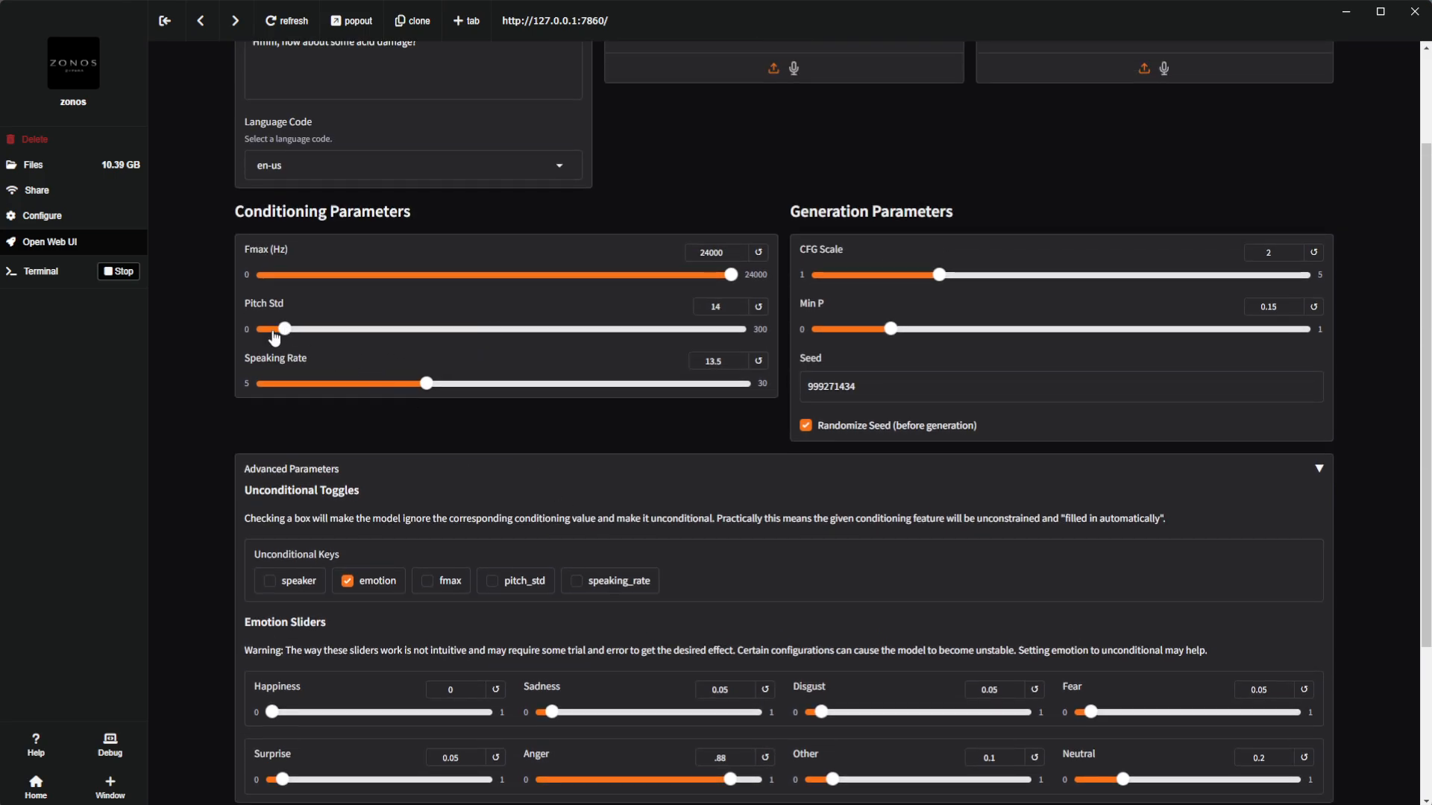
pyautogui.scroll(-3, 649, 633)
pyautogui.click(742, 616)
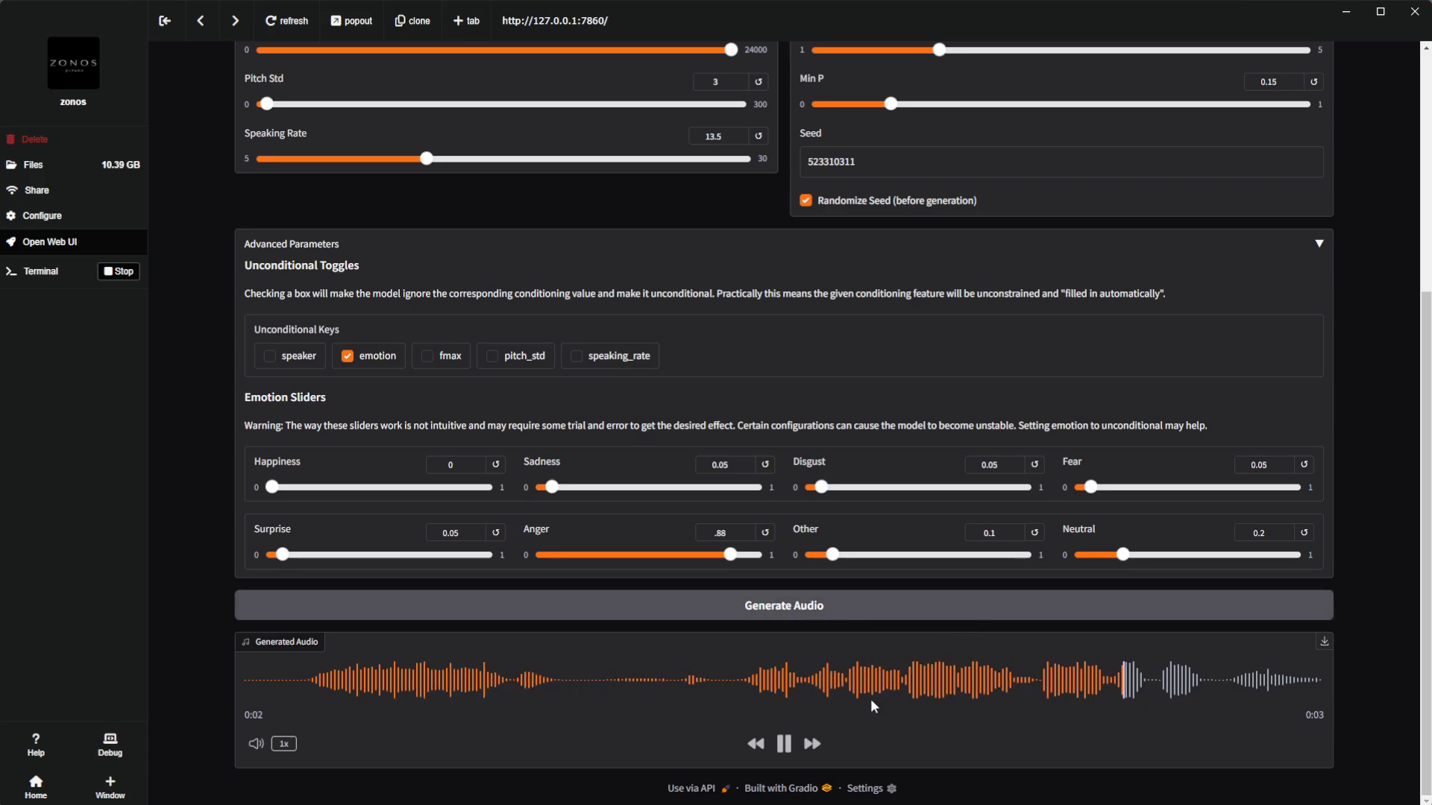
# - Set Pitch Std to 15
pyautogui.scroll(1, 532, 360)
pyautogui.moveTo(266, 181); pyautogui.dragTo(276, 181)
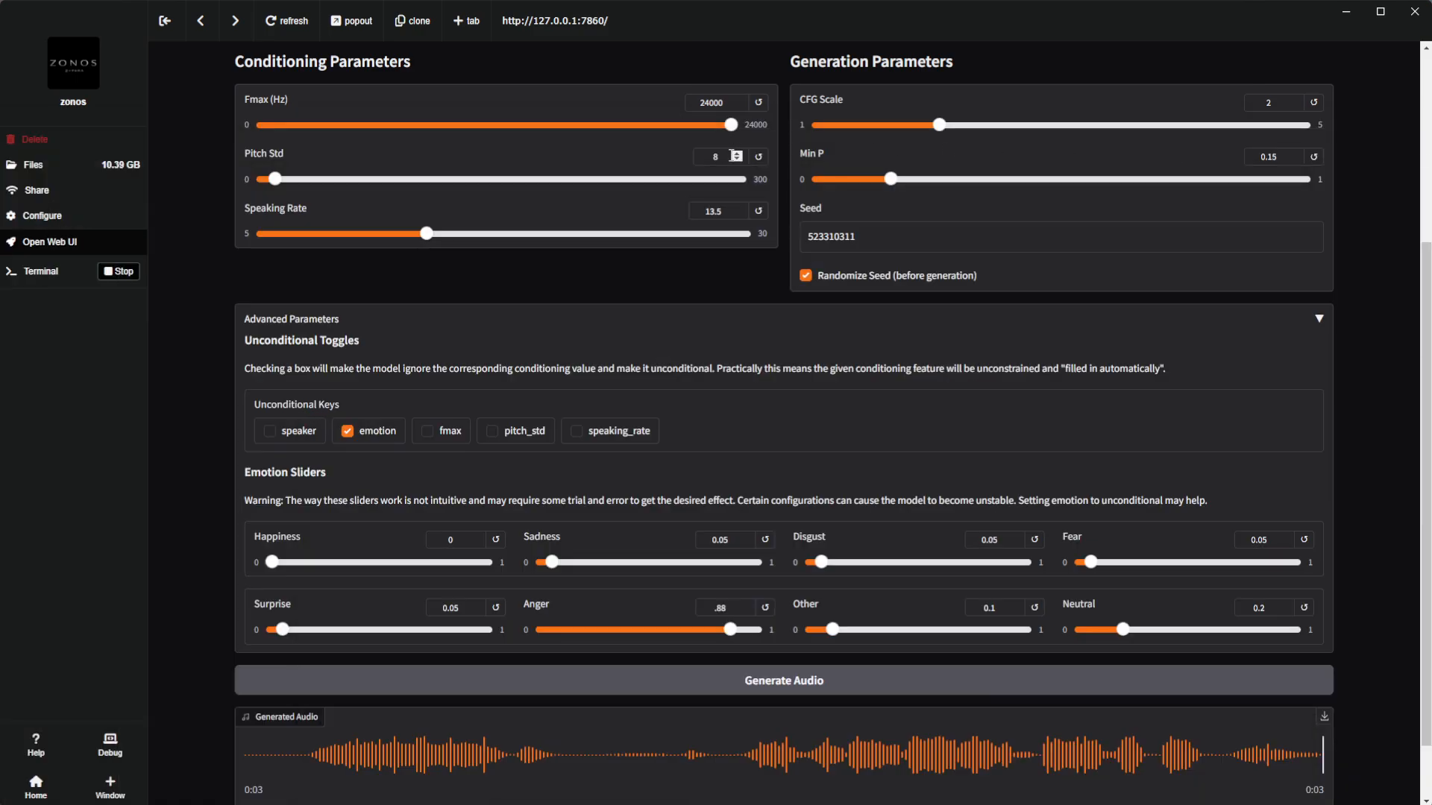
pyautogui.moveTo(726, 155); pyautogui.dragTo(685, 151)
pyautogui.write('15')
pyautogui.click(689, 266)
pyautogui.scroll(-1, 398, 382)
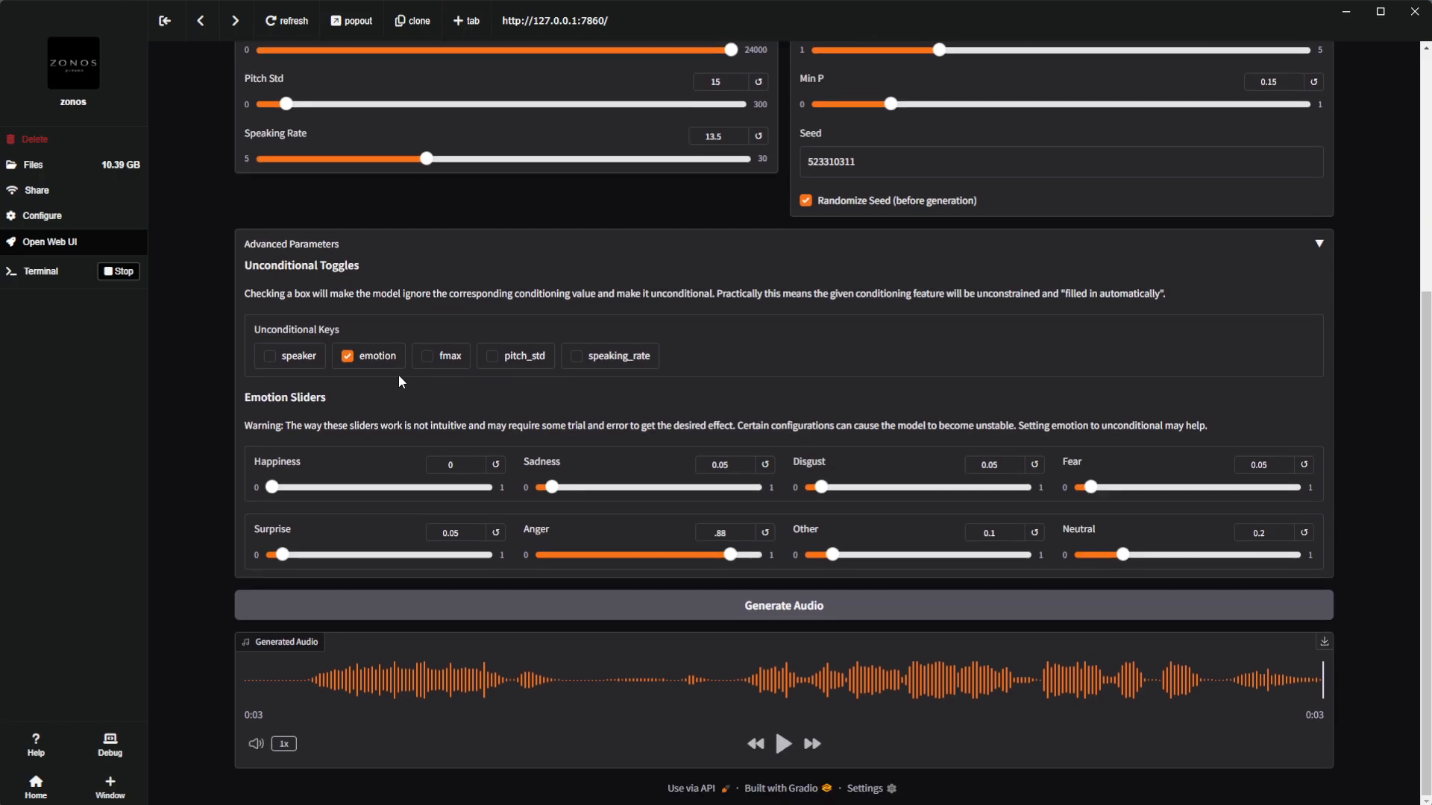
# - Try switching off the emotion unconditional key and read the explanation of the unconditional toggles
pyautogui.click(352, 355)
pyautogui.moveTo(332, 293); pyautogui.dragTo(858, 294)
pyautogui.click(579, 332)
pyautogui.click(349, 356)
pyautogui.scroll(2, 839, 528)
pyautogui.click(365, 511)
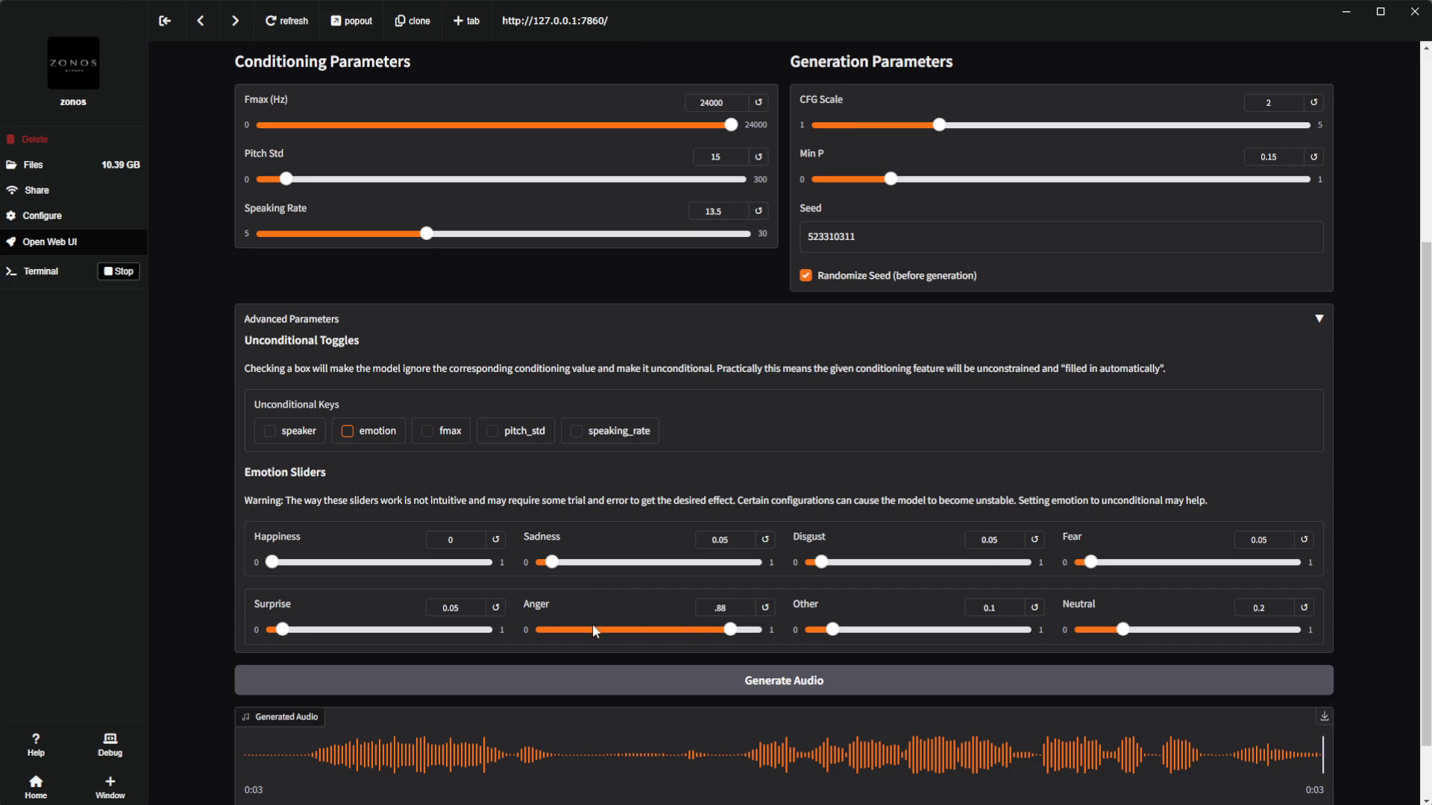
# - Try a Surprise emotion of 0.81 with the emotion unconditional key enabled and generate the audio
pyautogui.click(446, 630)
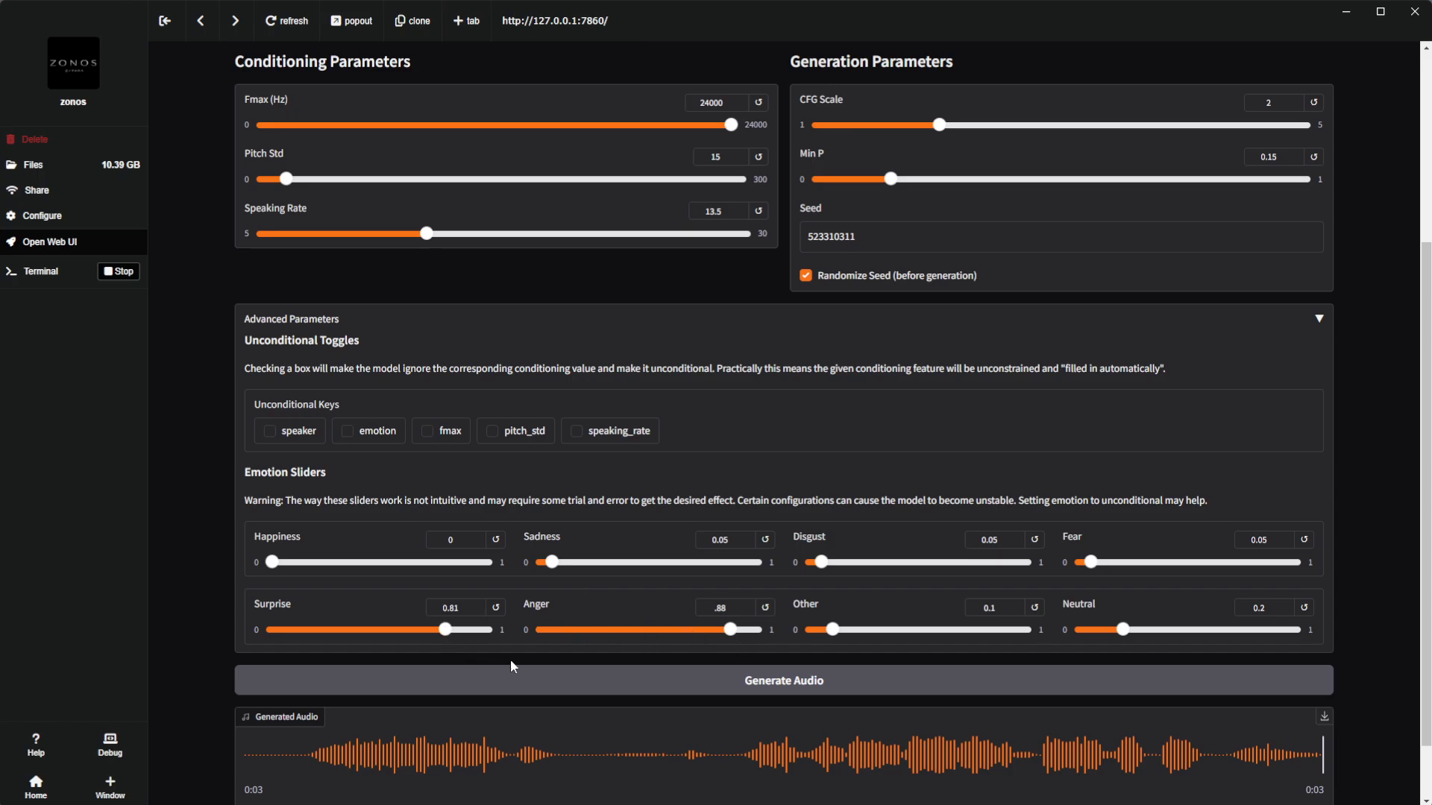
pyautogui.click(347, 431)
pyautogui.click(784, 681)
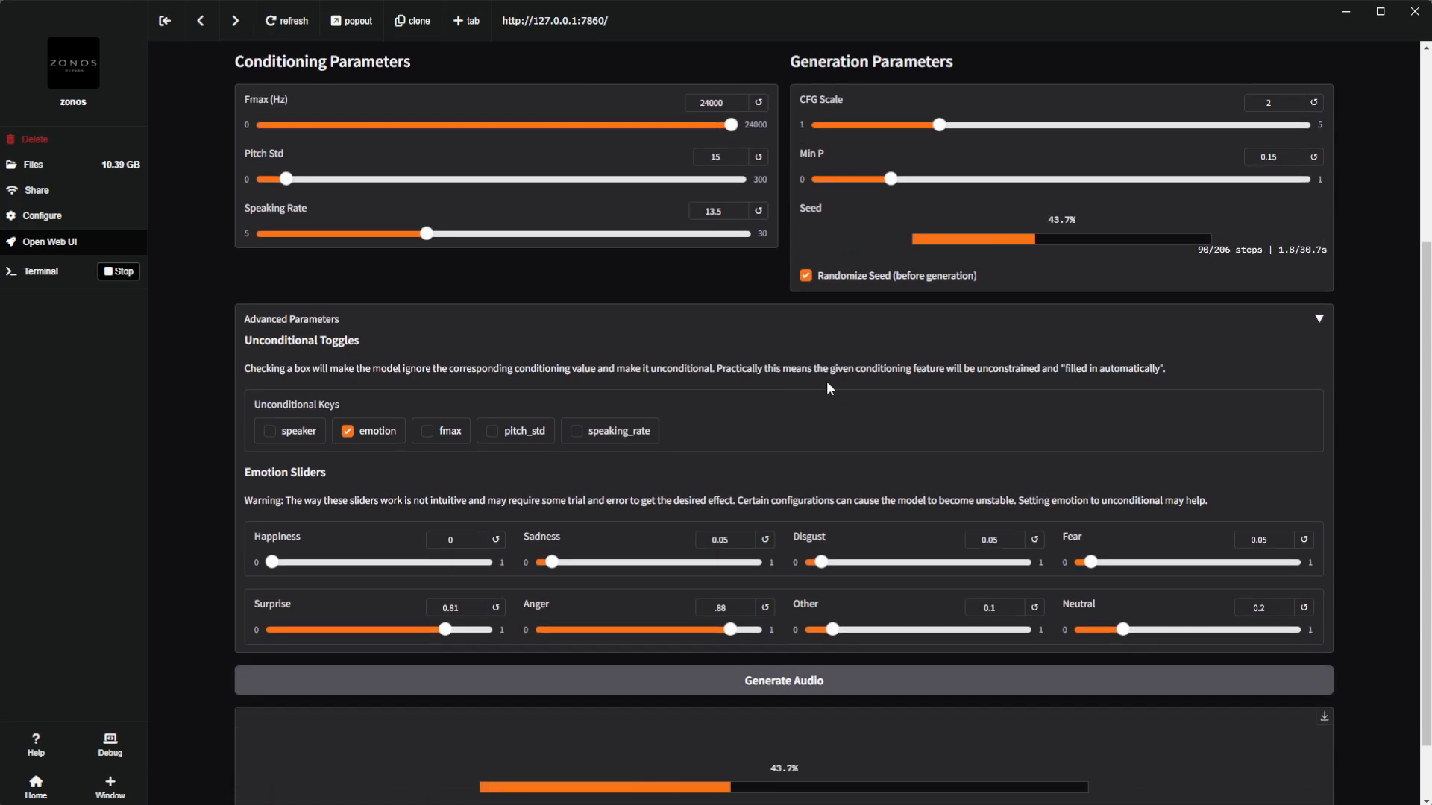
pyautogui.scroll(3, 830, 398)
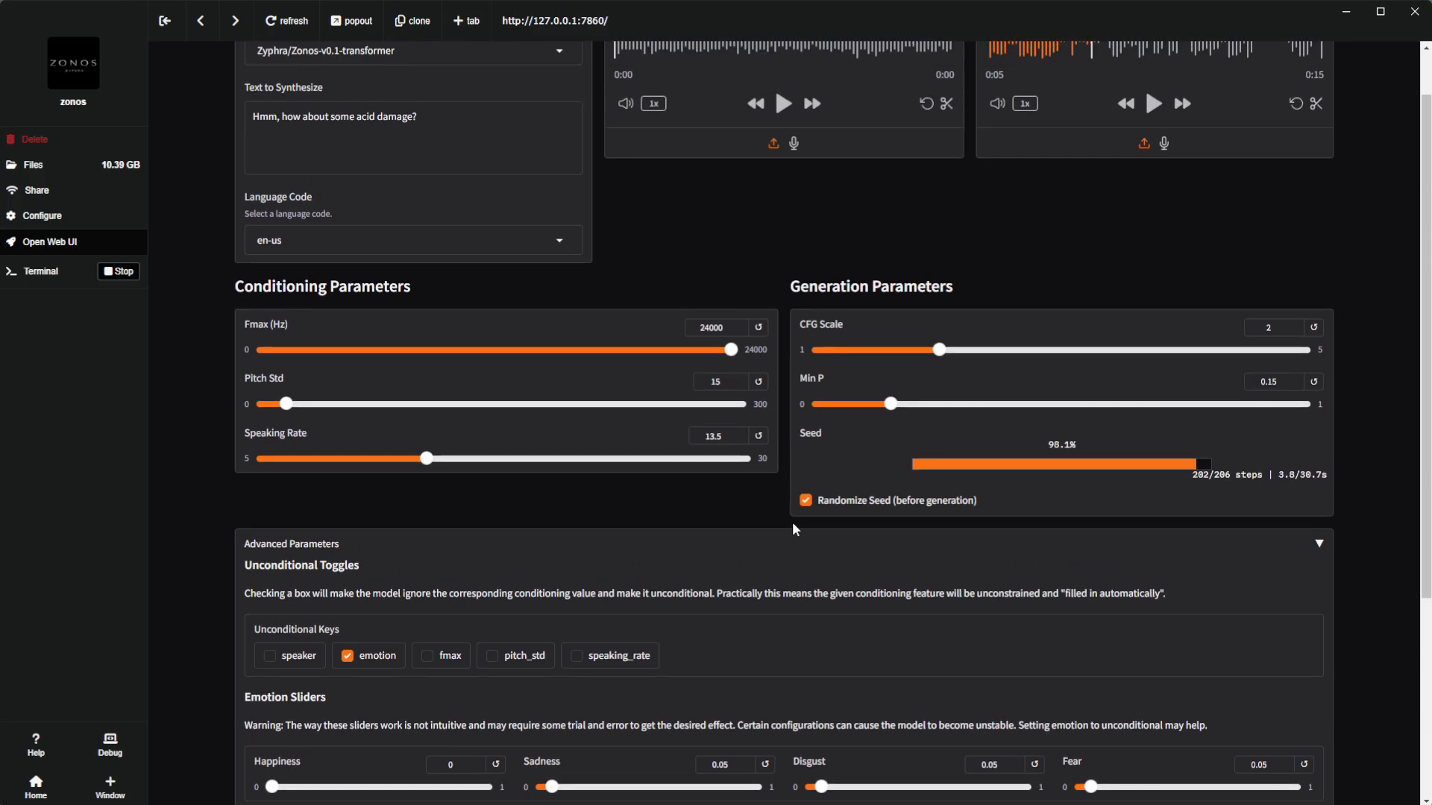
pyautogui.scroll(-2, 825, 571)
pyautogui.scroll(-2, 823, 574)
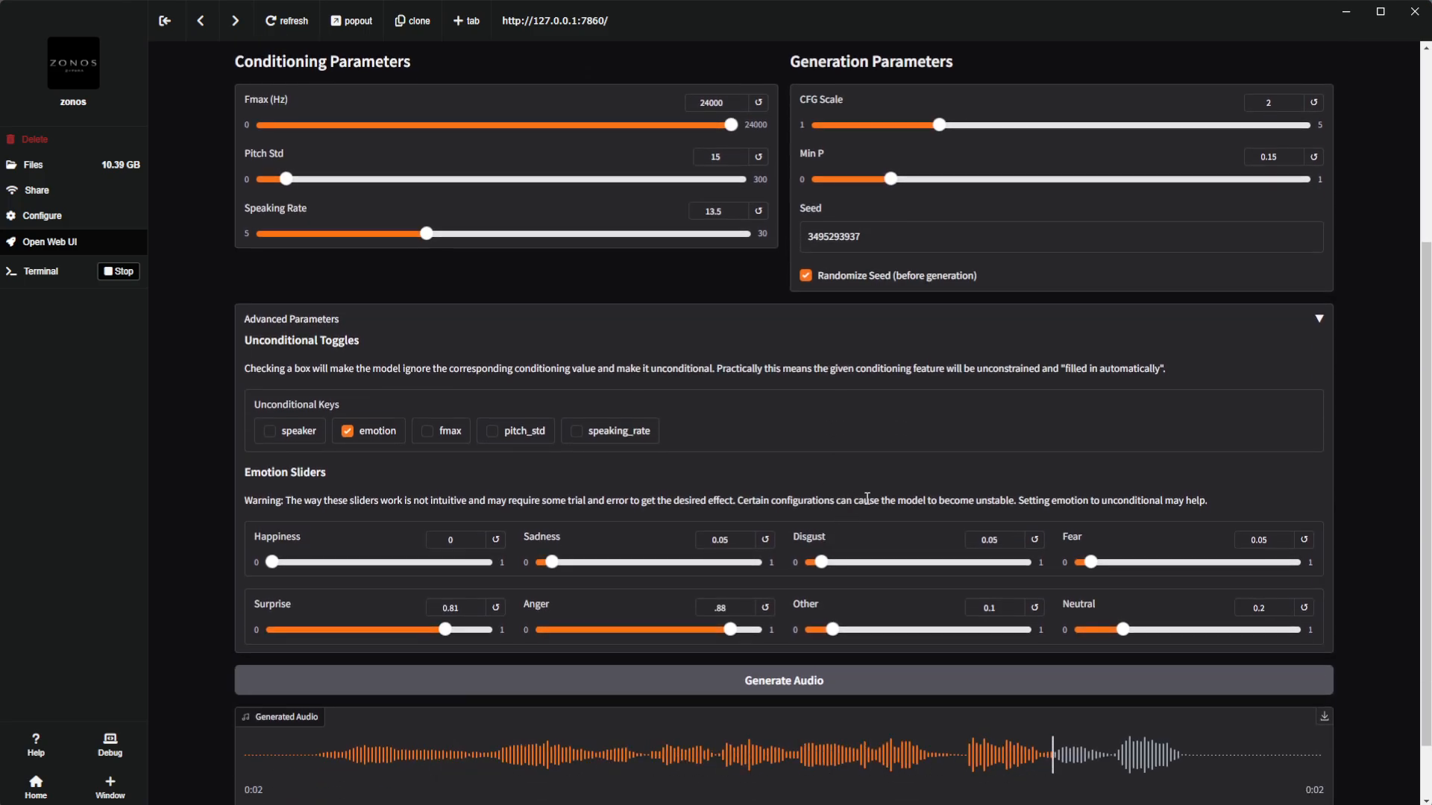
# - Lower the Surprise emotion to 0.06 and change the text to synthesize to "Hmm, how about some acid damage?.."
pyautogui.scroll(1, 871, 496)
pyautogui.moveTo(445, 705); pyautogui.dragTo(286, 708)
pyautogui.scroll(3, 512, 468)
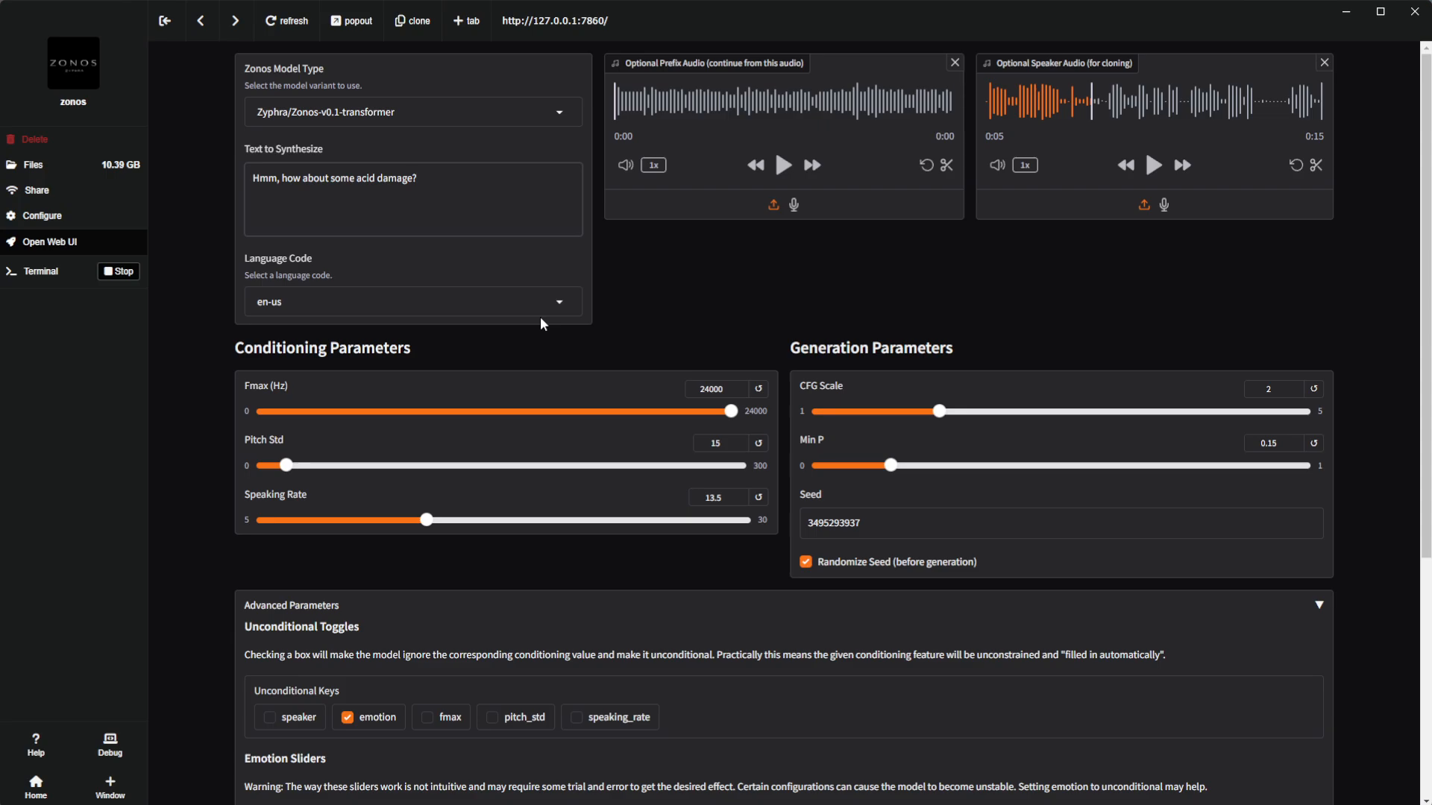
pyautogui.press('BackSpace')
pyautogui.press('BackSpace')
pyautogui.press('BackSpace')
pyautogui.write('ge?..')
pyautogui.scroll(-5, 650, 334)
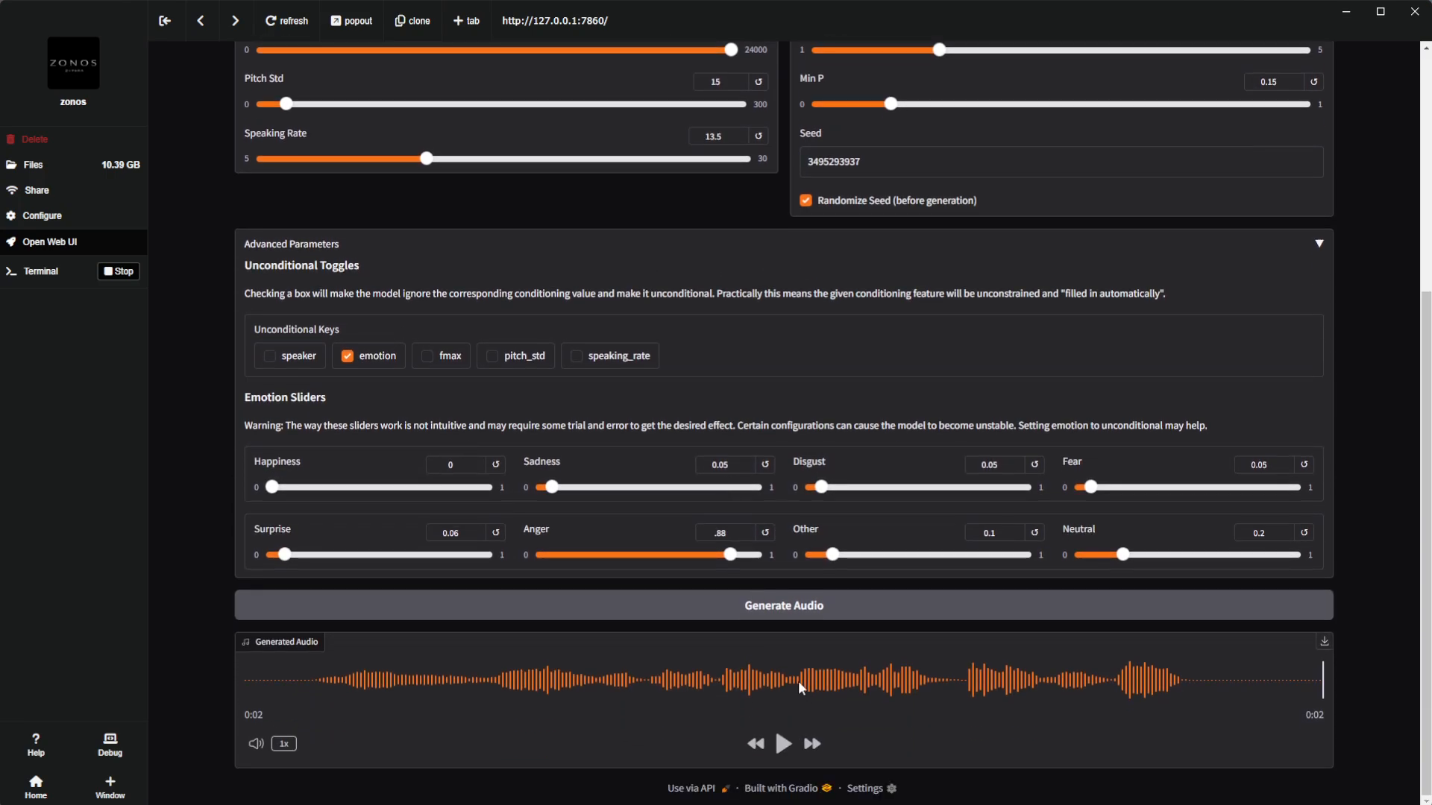
# - Generate the audio for the edited acid damage line twice, using a randomized seed each time
pyautogui.scroll(4, 627, 268)
pyautogui.scroll(-3, 716, 447)
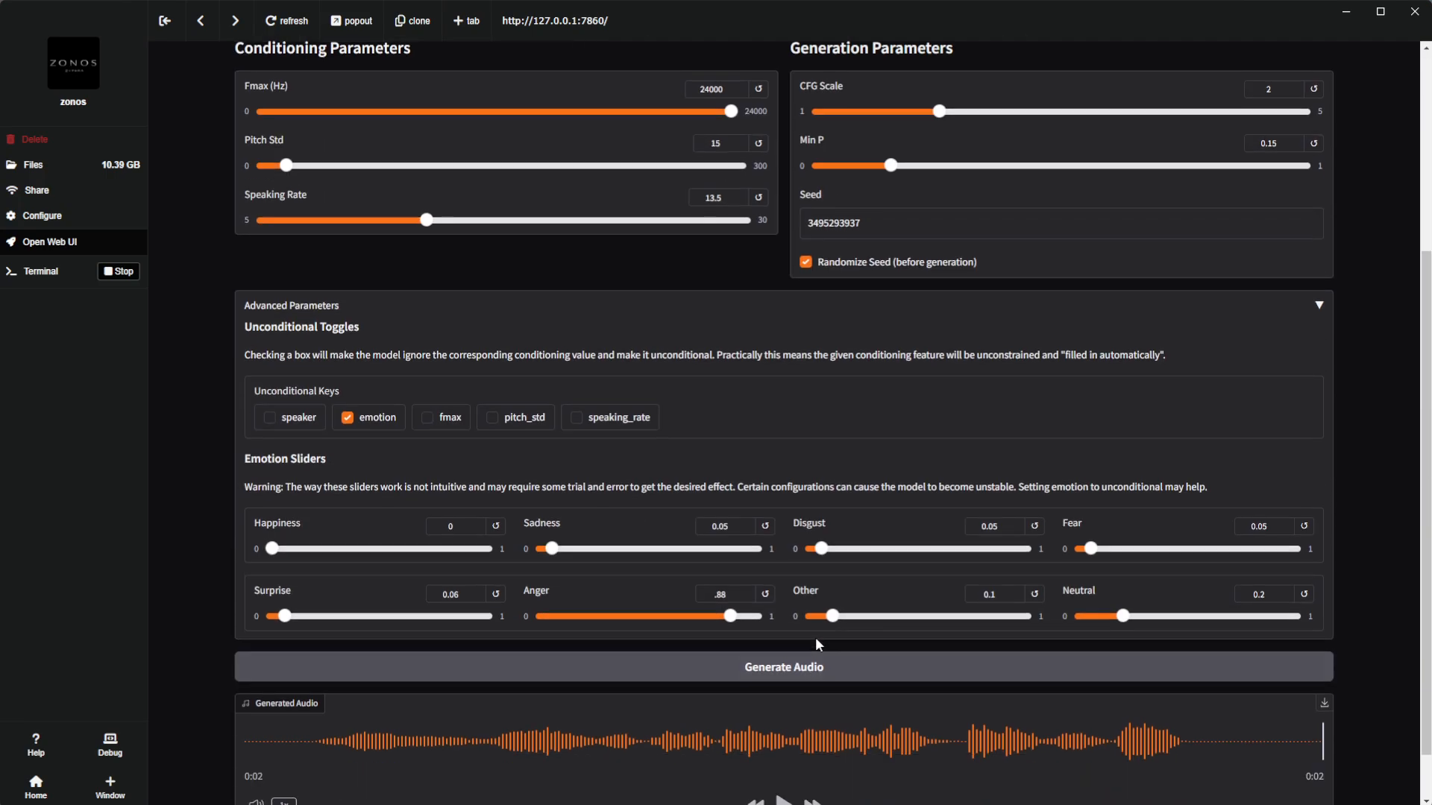
pyautogui.click(819, 666)
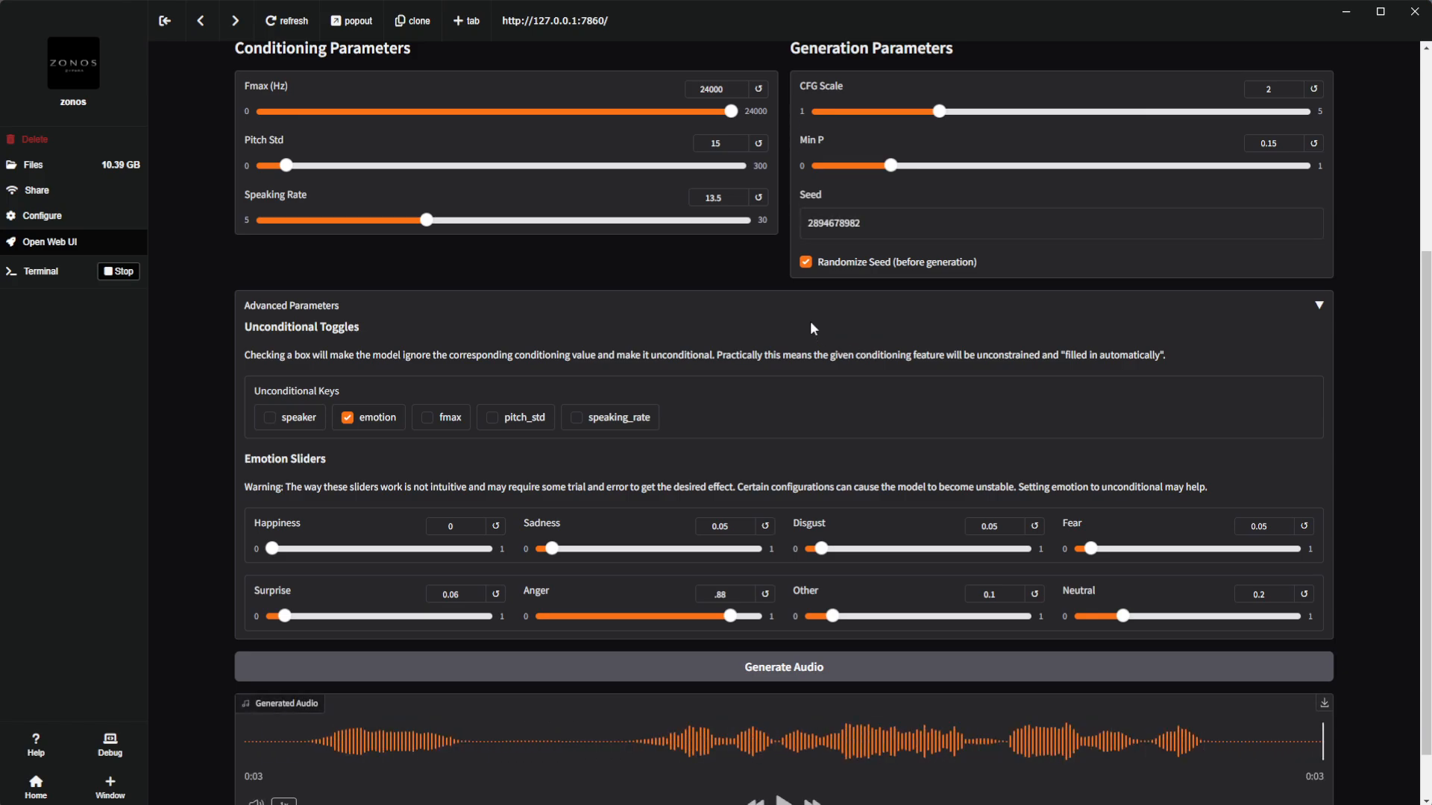
pyautogui.click(780, 672)
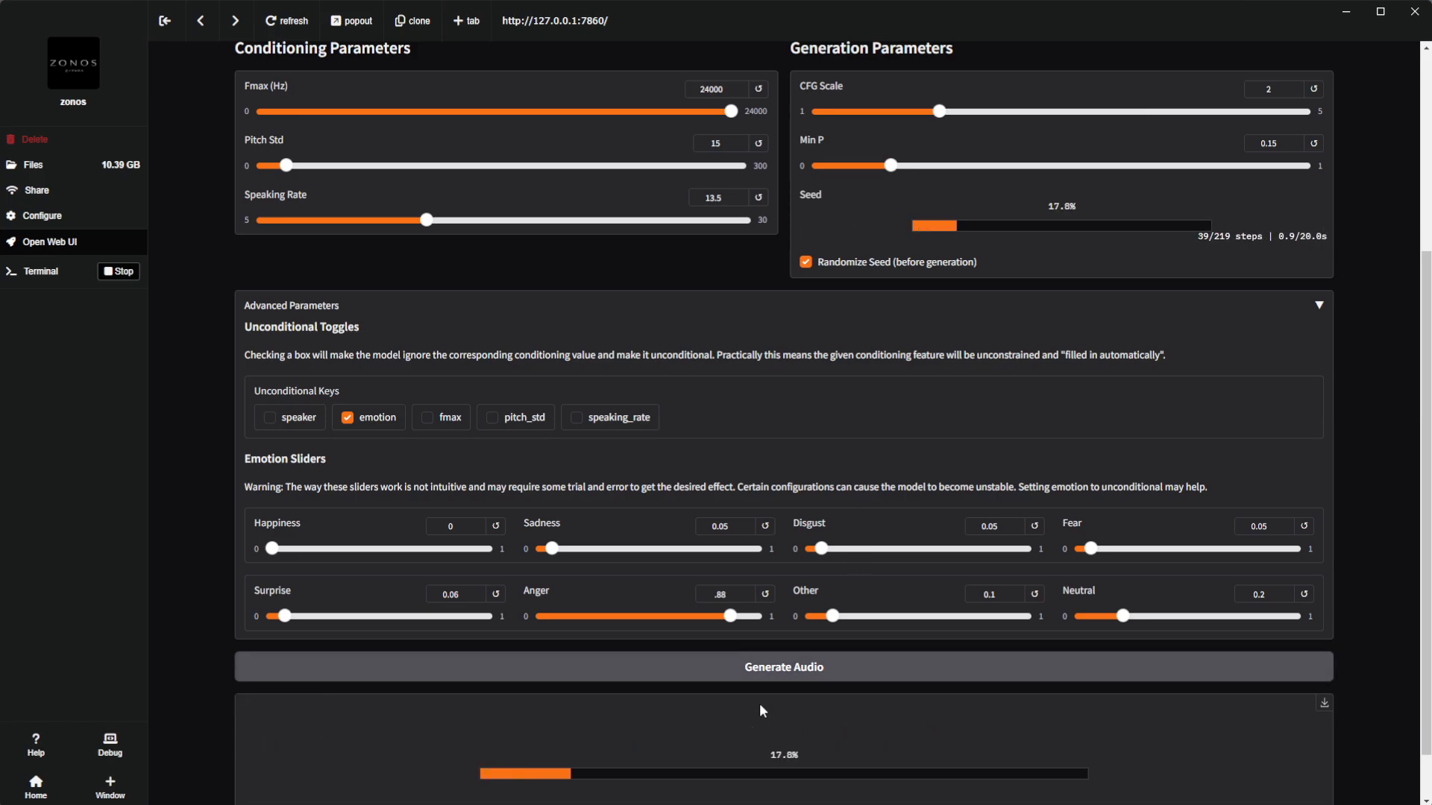
pyautogui.scroll(-1, 787, 678)
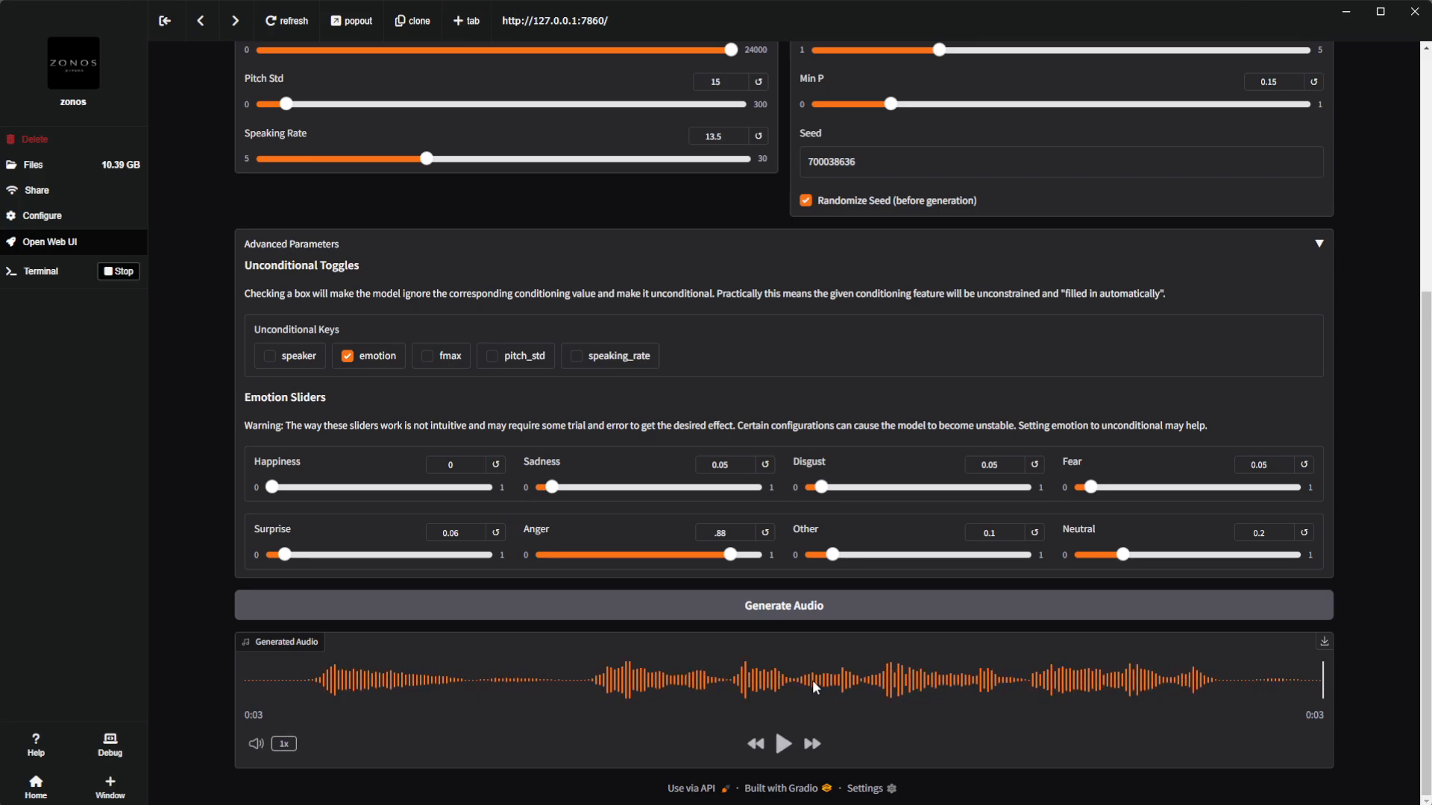
pyautogui.scroll(1, 807, 682)
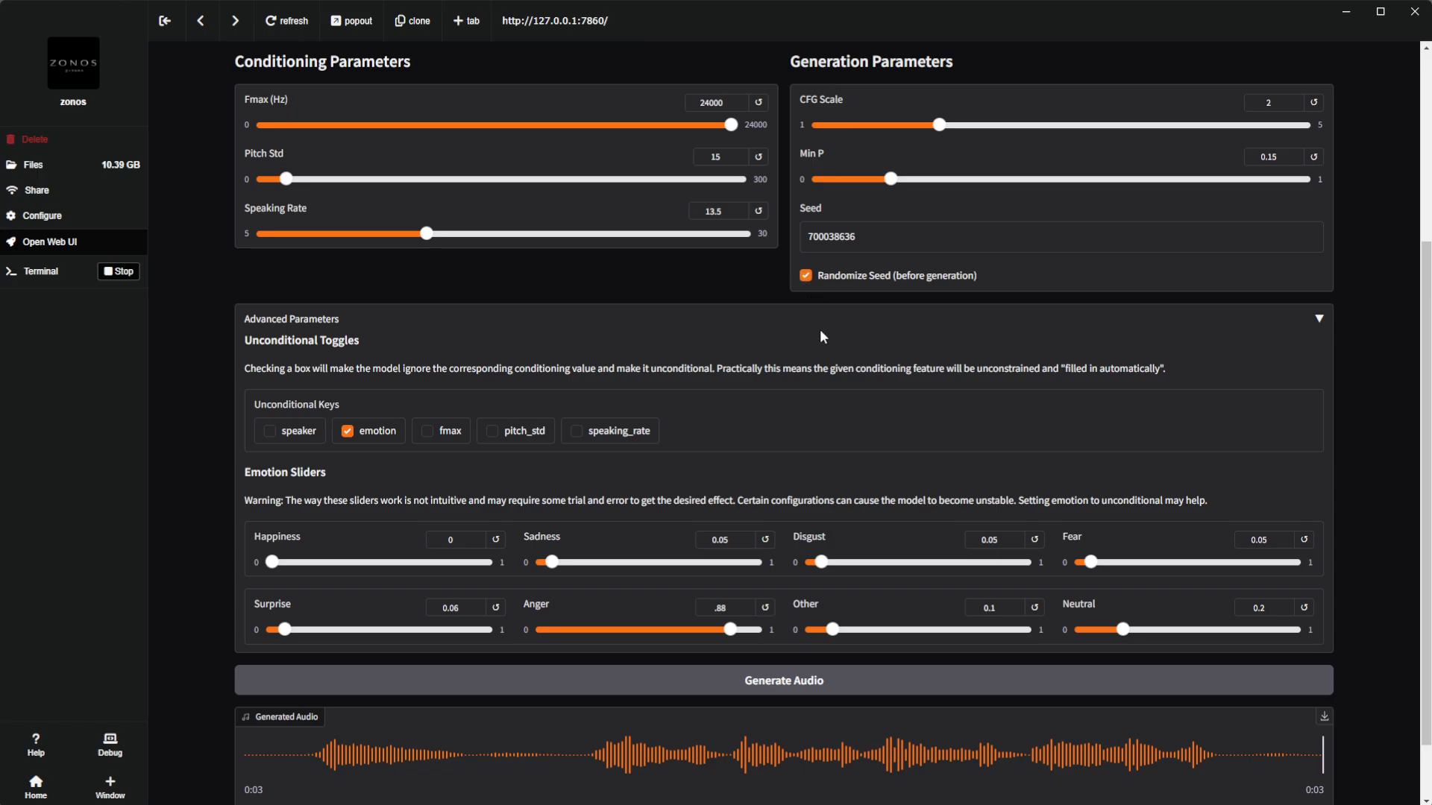
# - Turn off seed randomization to keep seed 700038636, generate the line again and play it back
pyautogui.scroll(3, 821, 329)
pyautogui.click(807, 501)
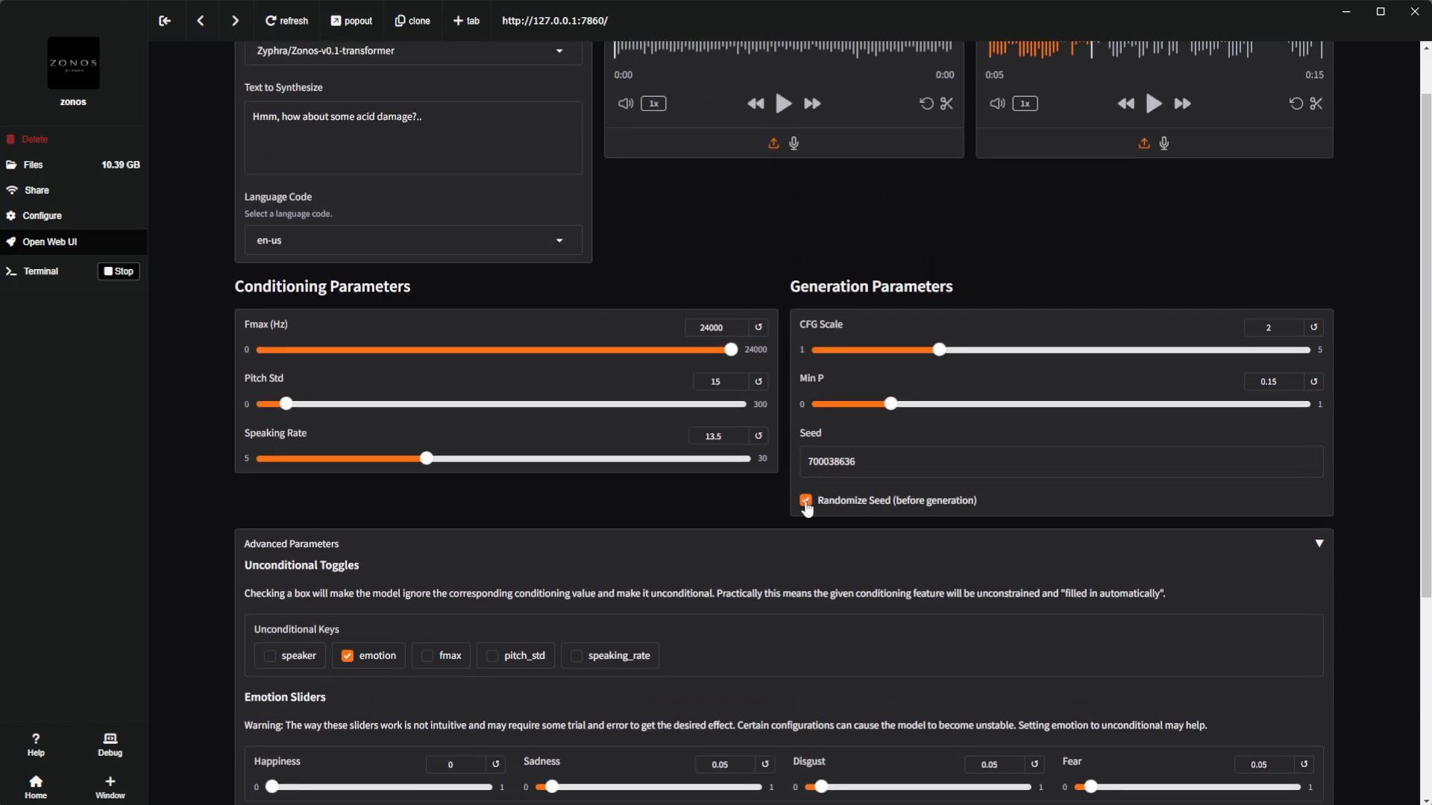
pyautogui.scroll(-4, 793, 531)
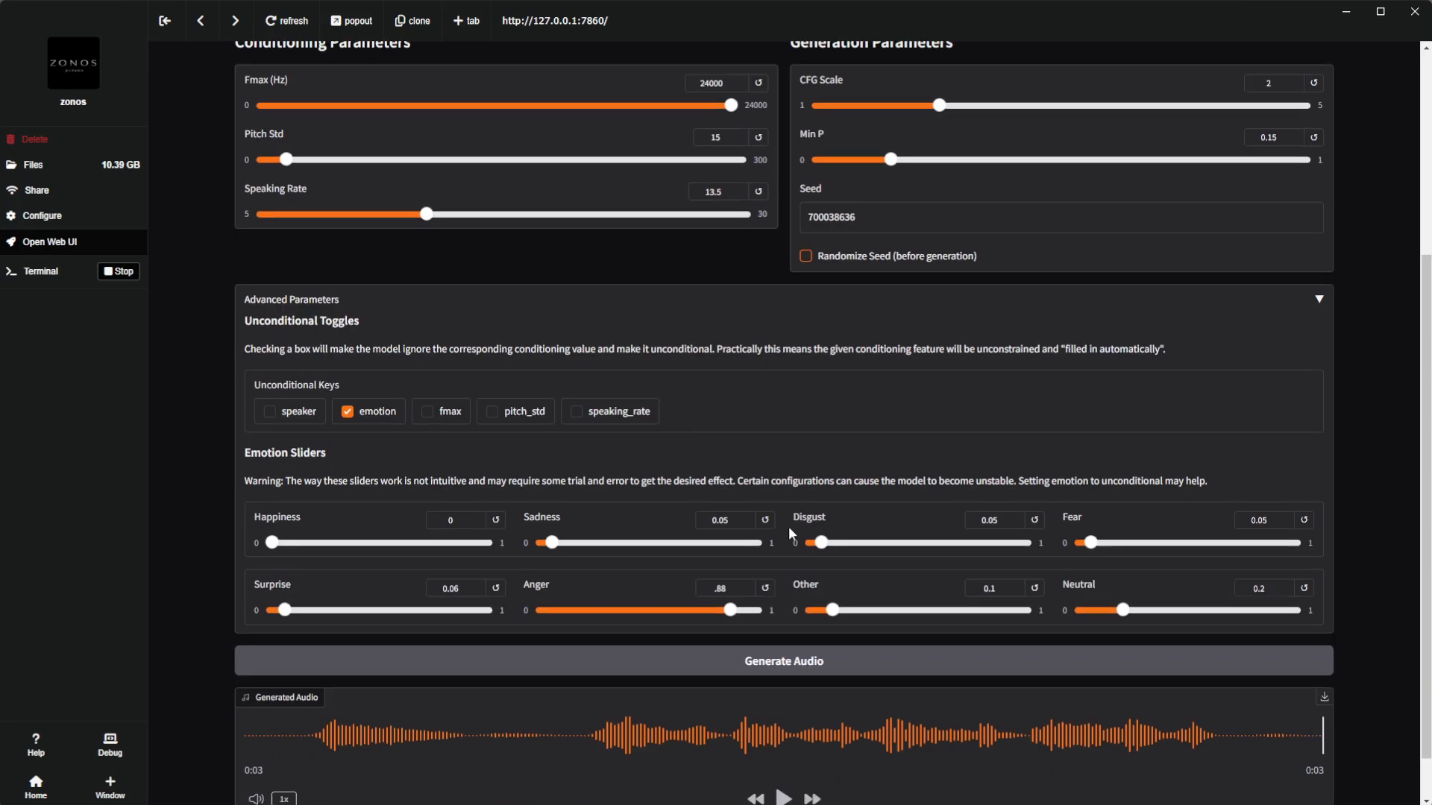
pyautogui.click(767, 619)
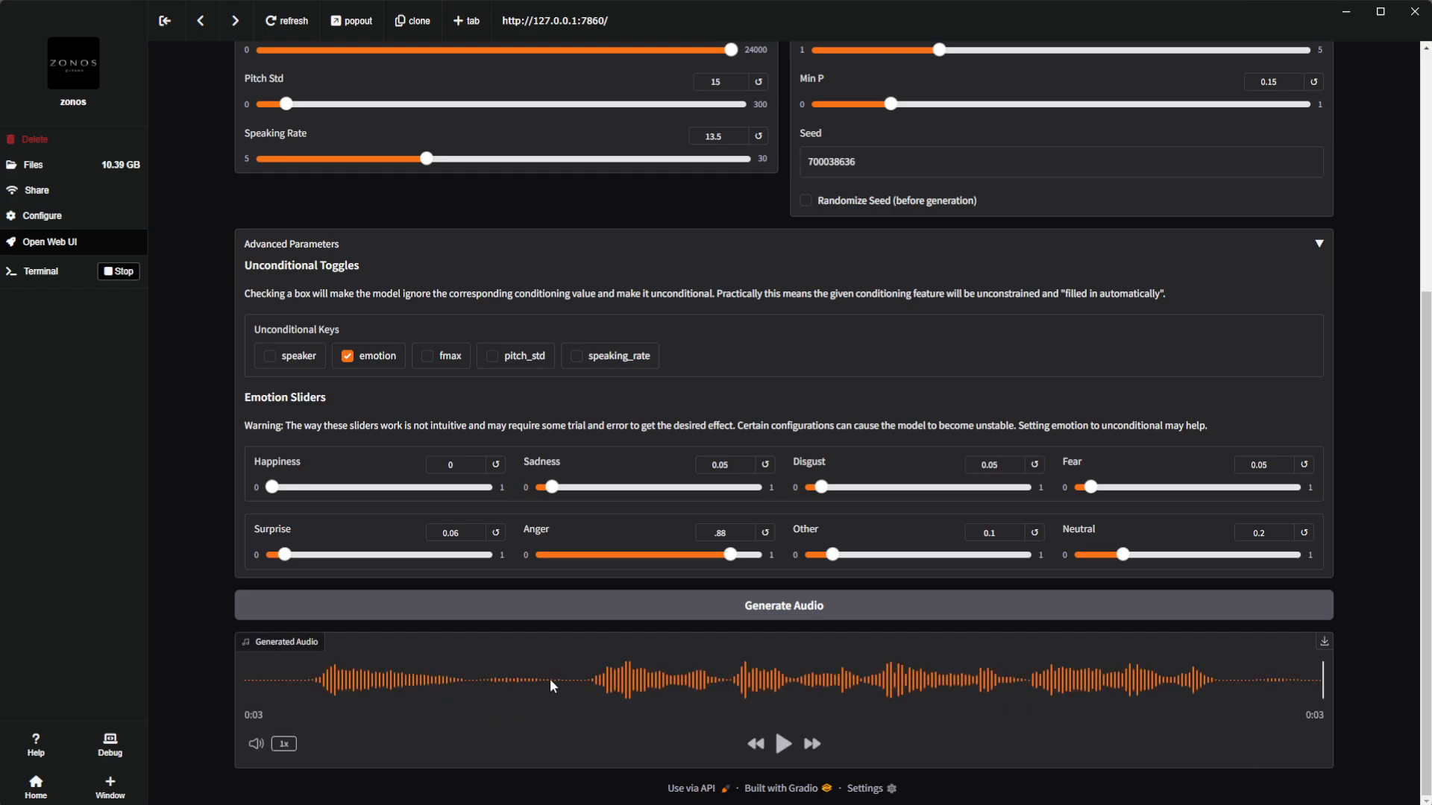
pyautogui.click(784, 745)
pyautogui.click(785, 749)
# - Disable the emotion unconditional key, set Speaking Rate to 10.5 and generate the audio with the fixed seed
pyautogui.click(348, 357)
pyautogui.moveTo(414, 168); pyautogui.dragTo(357, 168)
pyautogui.click(752, 606)
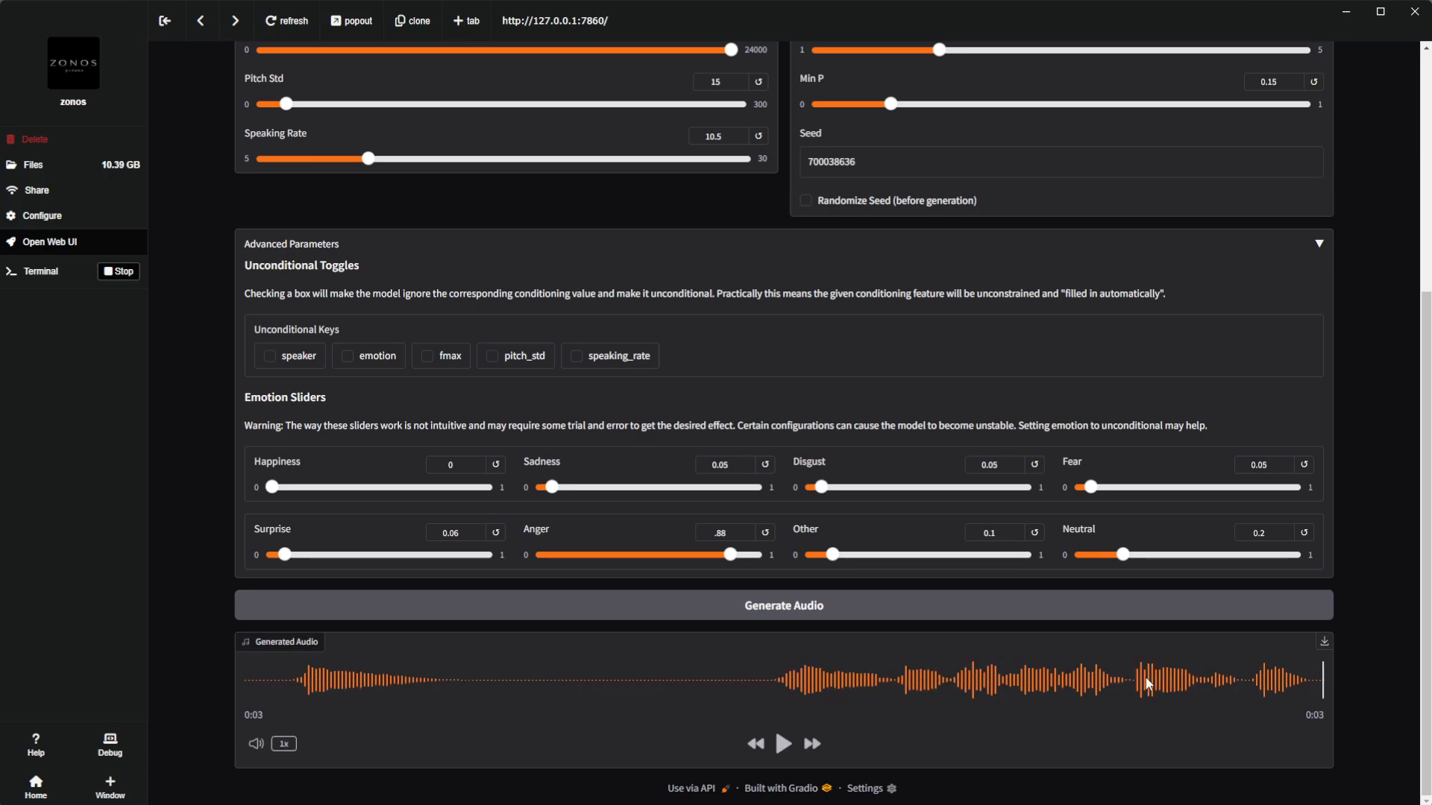
pyautogui.scroll(3, 1131, 682)
pyautogui.scroll(-3, 1167, 582)
# - Download the generated audio as a WAV file named Burst_Harlow_AcidTrap_000 into the Downloads folder
pyautogui.click(1323, 641)
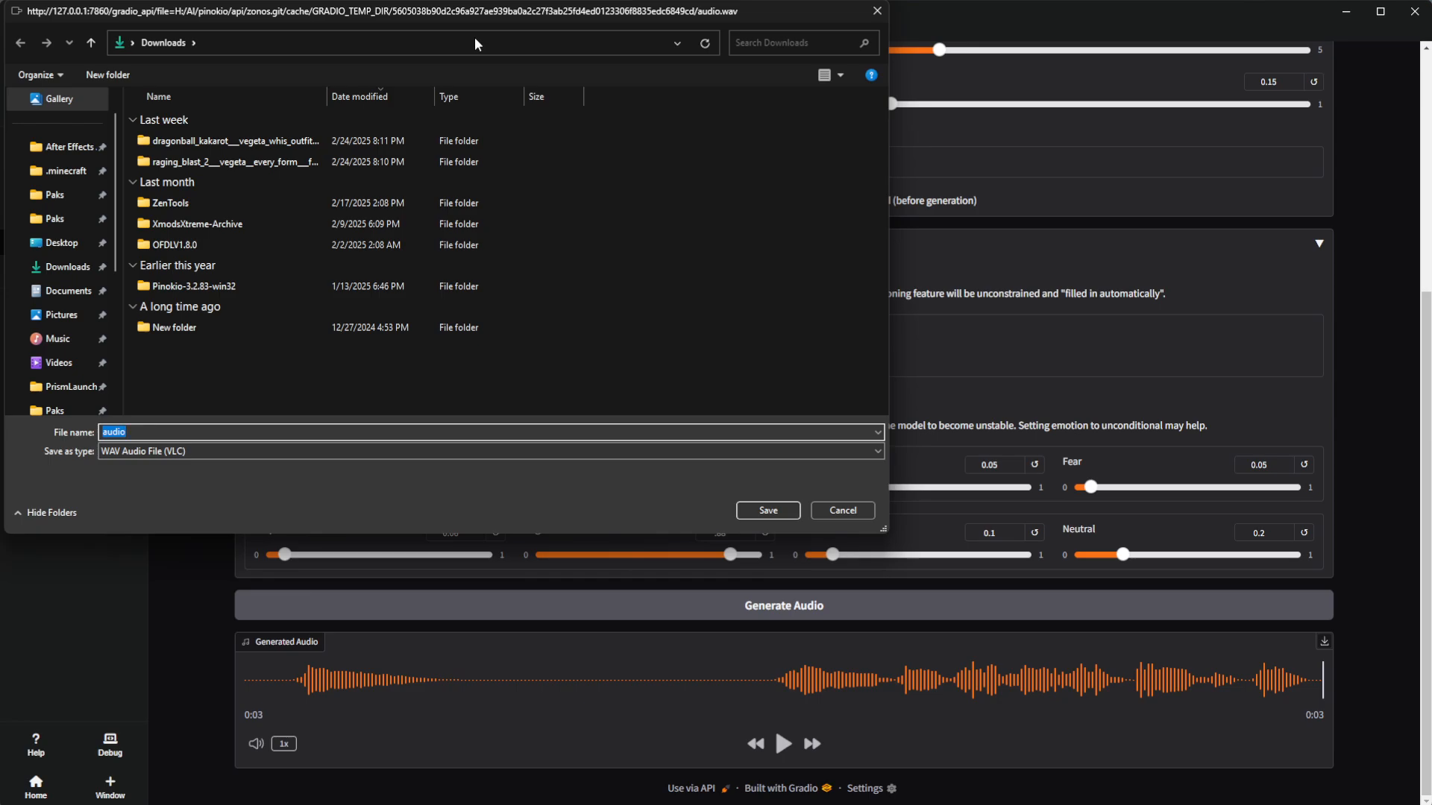
pyautogui.click(432, 43)
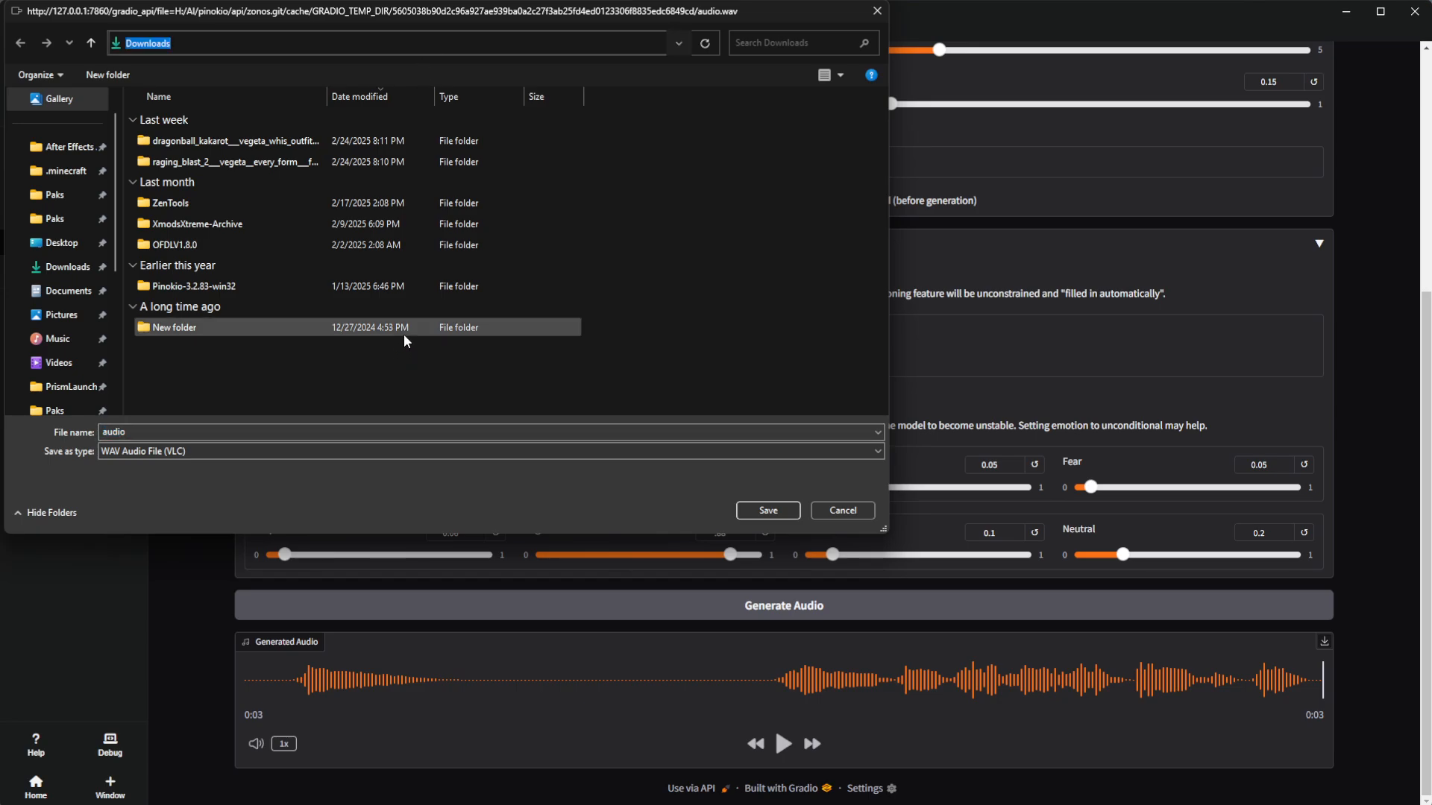
pyautogui.click(280, 434)
pyautogui.write('Burst_Harlow_AcidTrap_000')
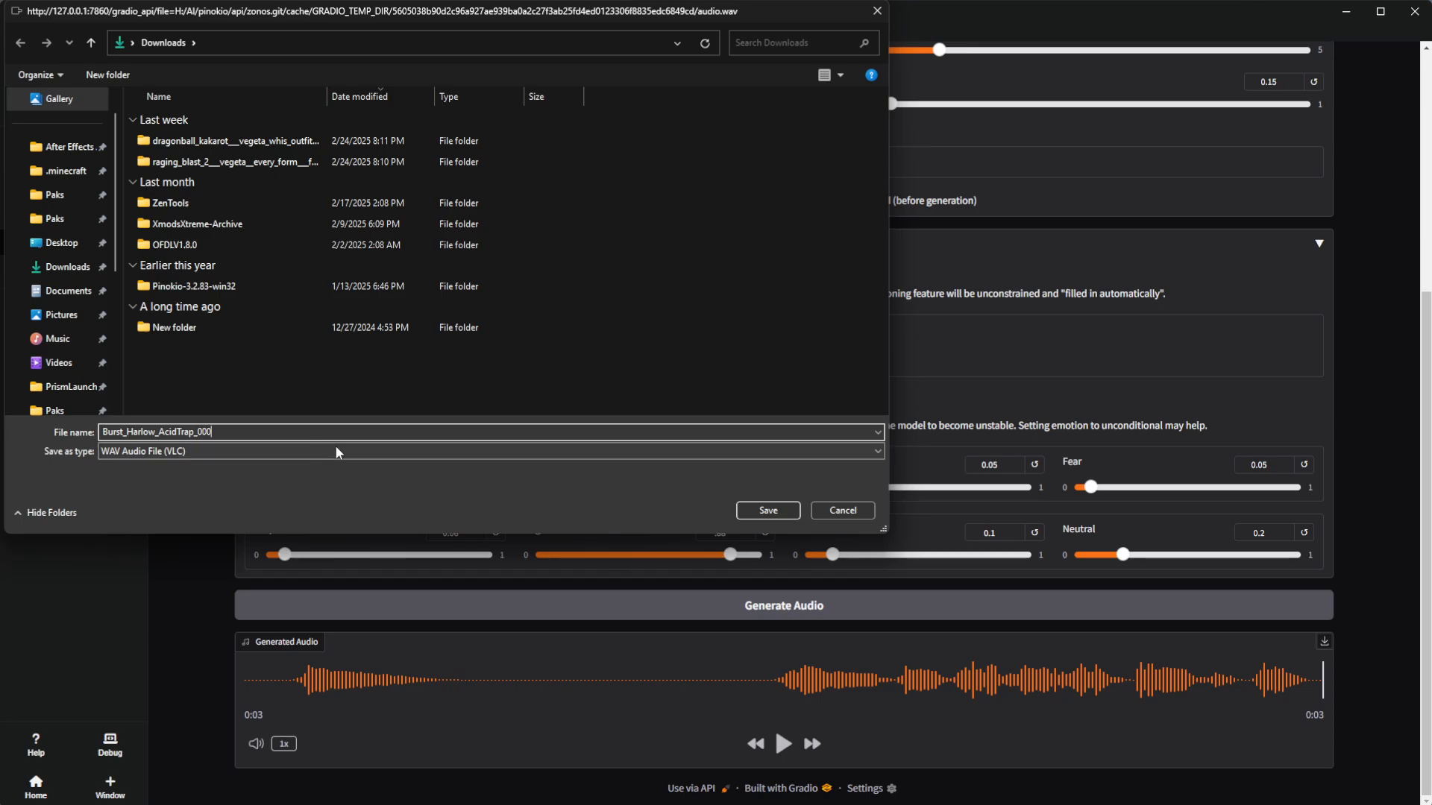
pyautogui.click(742, 509)
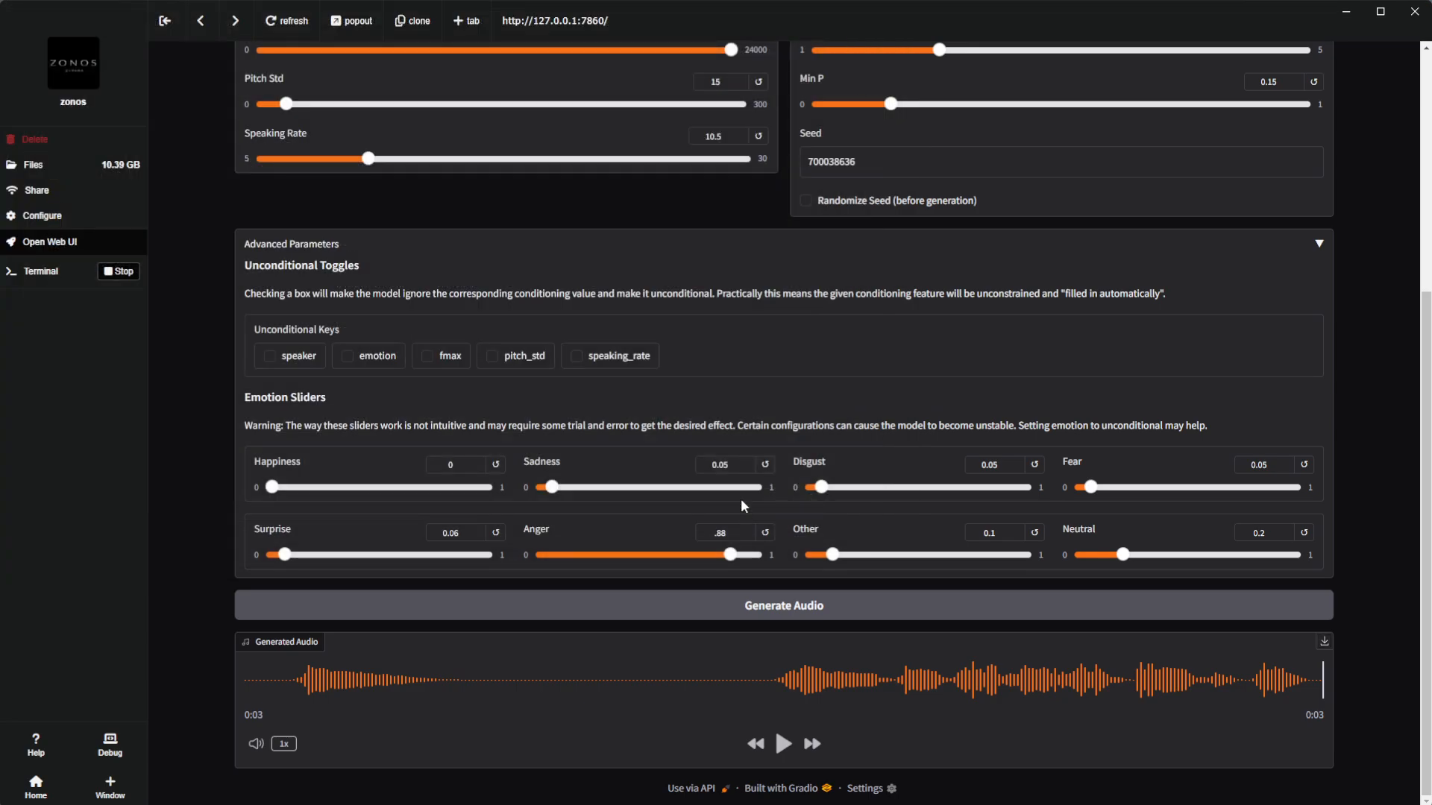